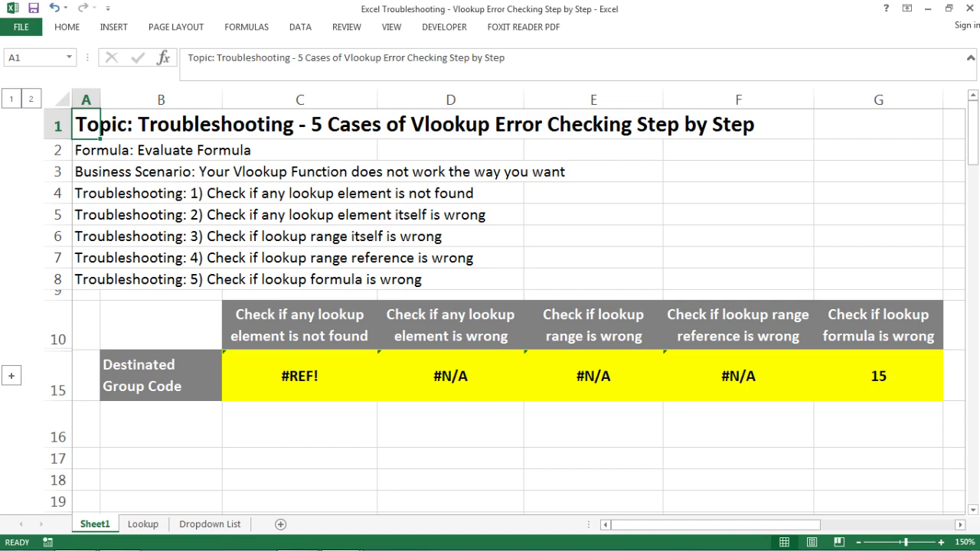
# Review the Destinated Group Code formulas in C15 through G15, returning to the one in C15
pyautogui.click(299, 376)
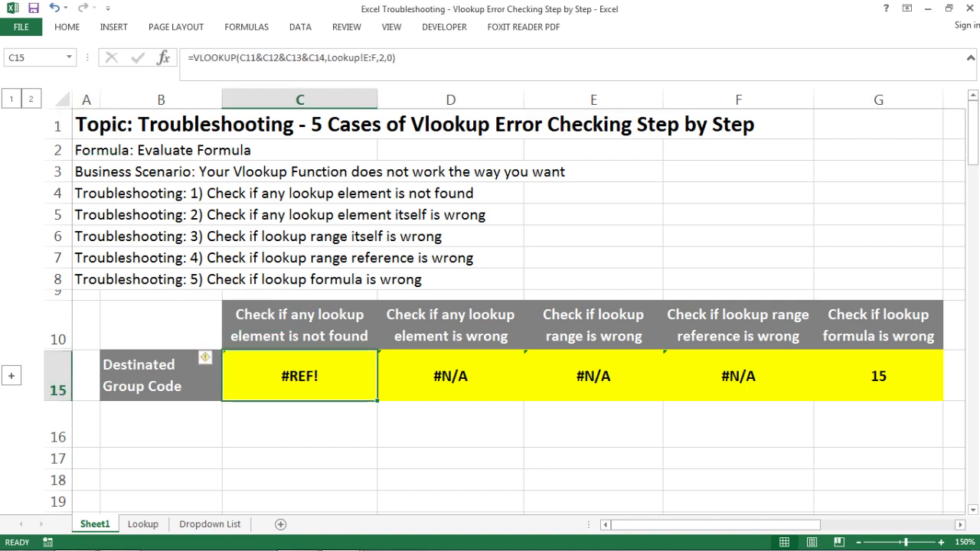
pyautogui.click(450, 376)
pyautogui.click(593, 376)
pyautogui.click(738, 376)
pyautogui.click(878, 376)
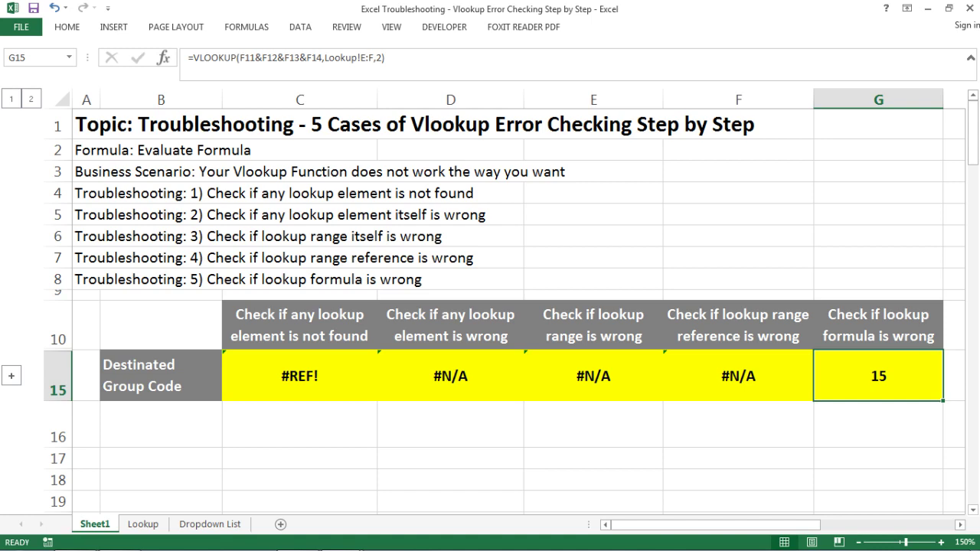
pyautogui.click(246, 27)
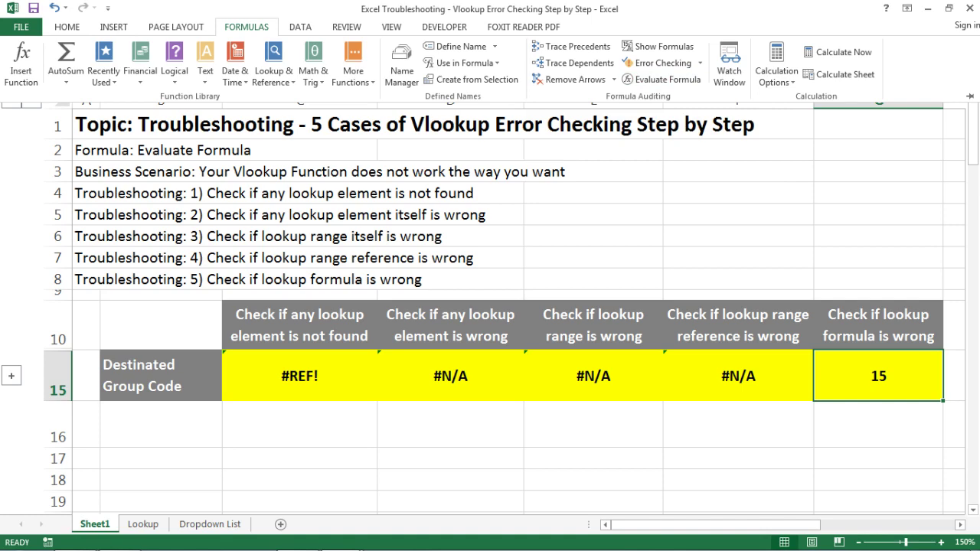
pyautogui.press('Escape')
pyautogui.click(299, 376)
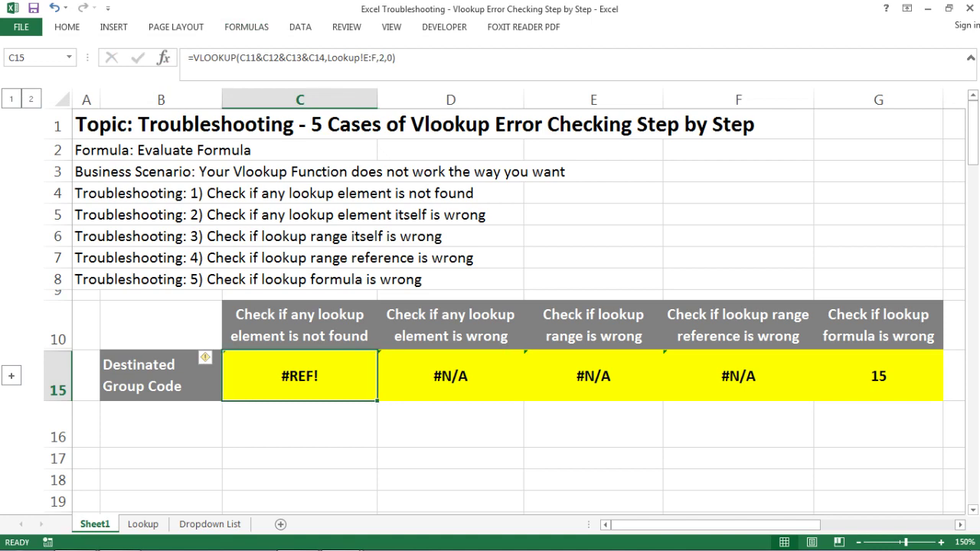
pyautogui.click(450, 376)
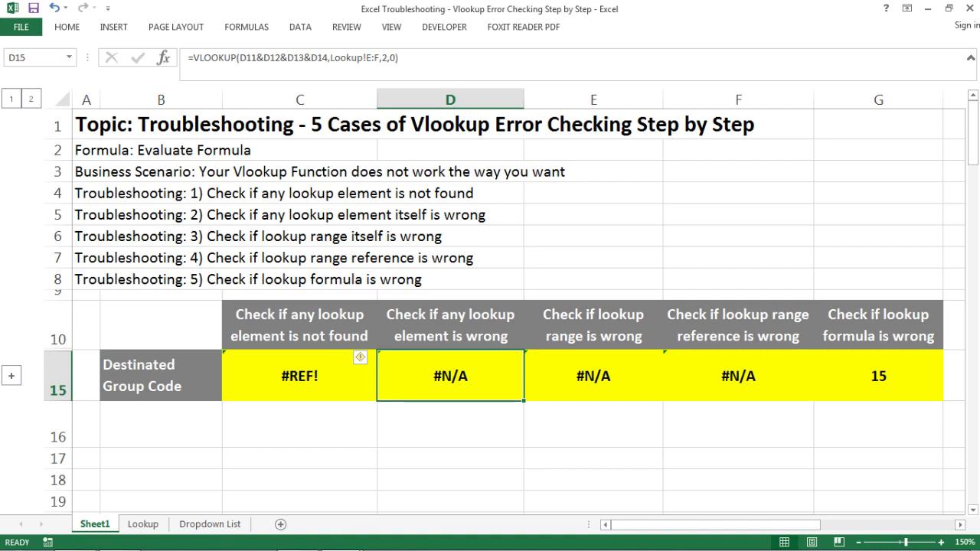
pyautogui.click(299, 375)
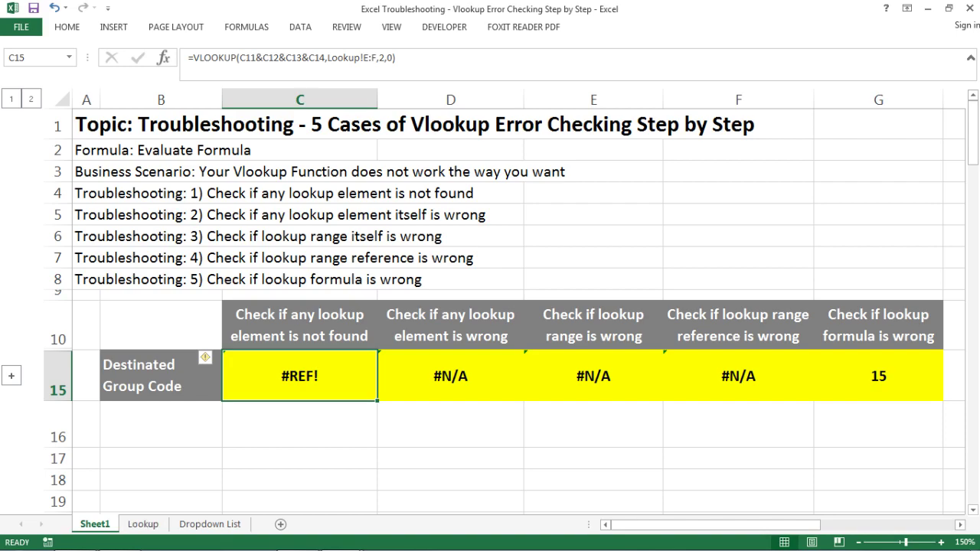
# Examine the Lookup sheet's table, going through the Country, Function, Salary Grade and Job Code columns and the Destinated Group Code header
pyautogui.click(143, 524)
pyautogui.moveTo(112, 96); pyautogui.dragTo(651, 97)
pyautogui.moveTo(765, 97); pyautogui.dragTo(769, 96)
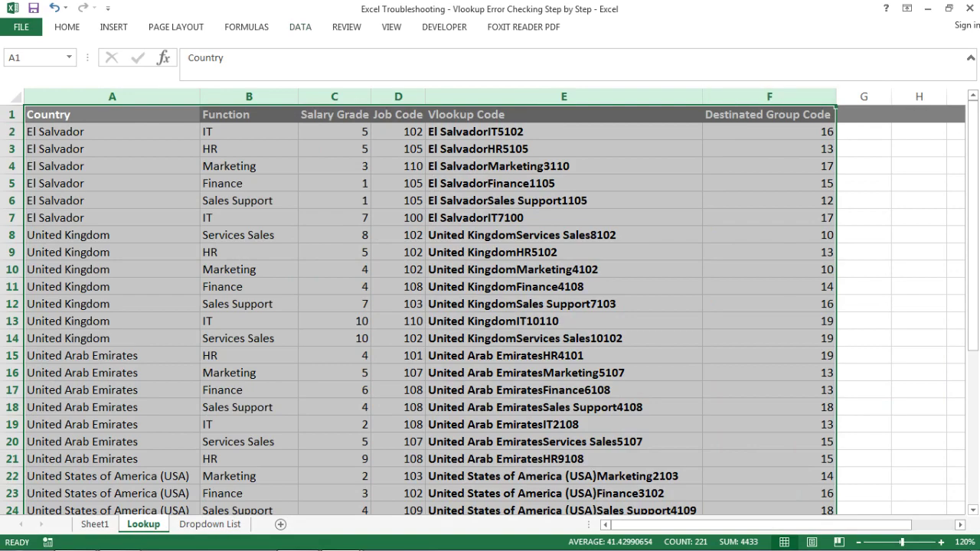
pyautogui.click(398, 253)
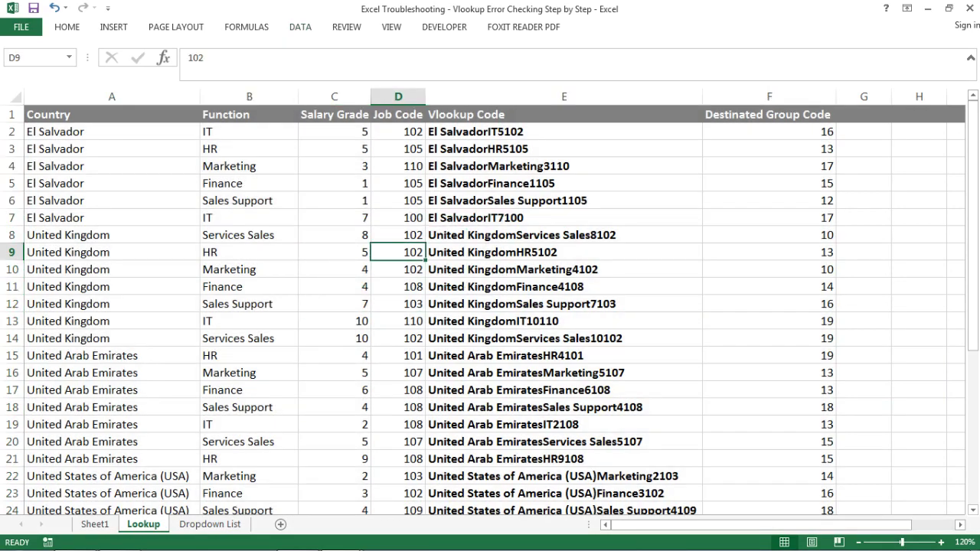
pyautogui.click(769, 114)
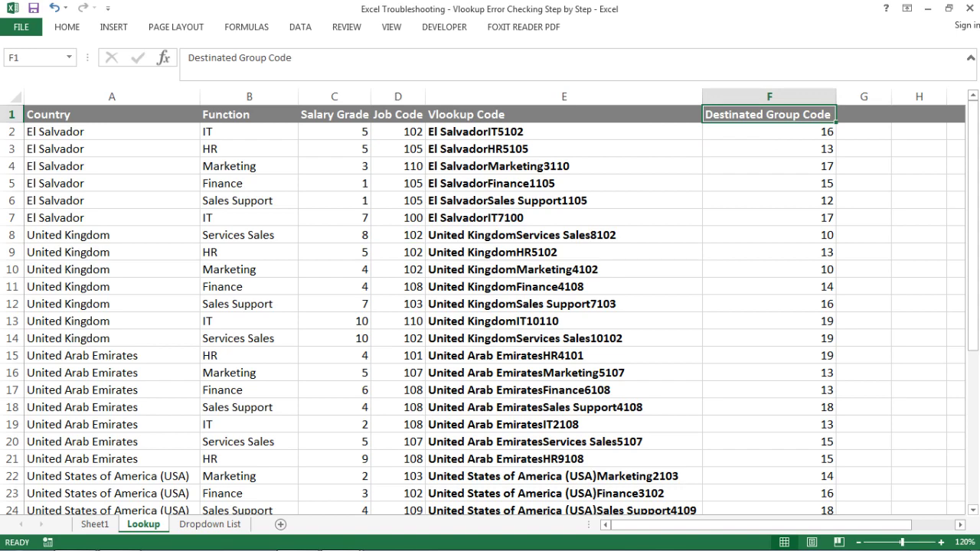
pyautogui.click(111, 97)
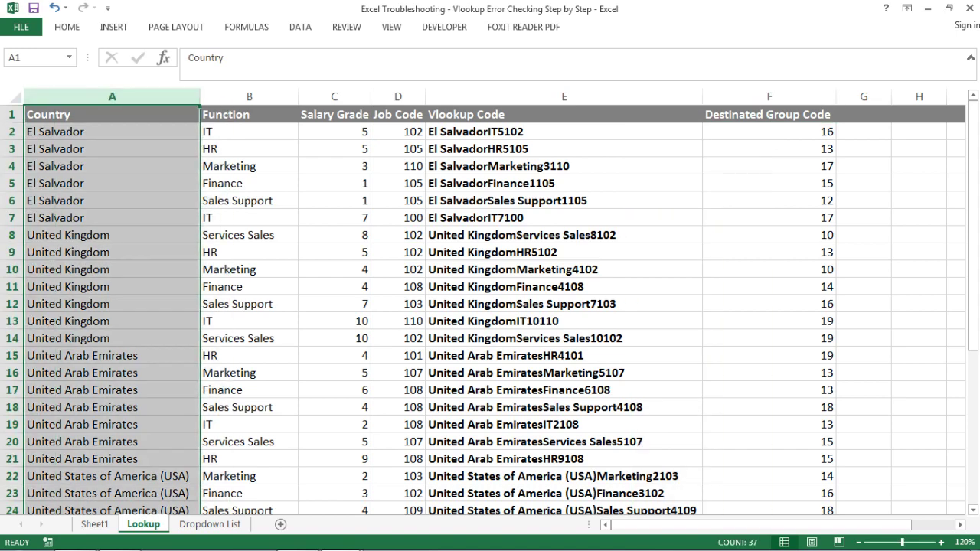
pyautogui.click(249, 97)
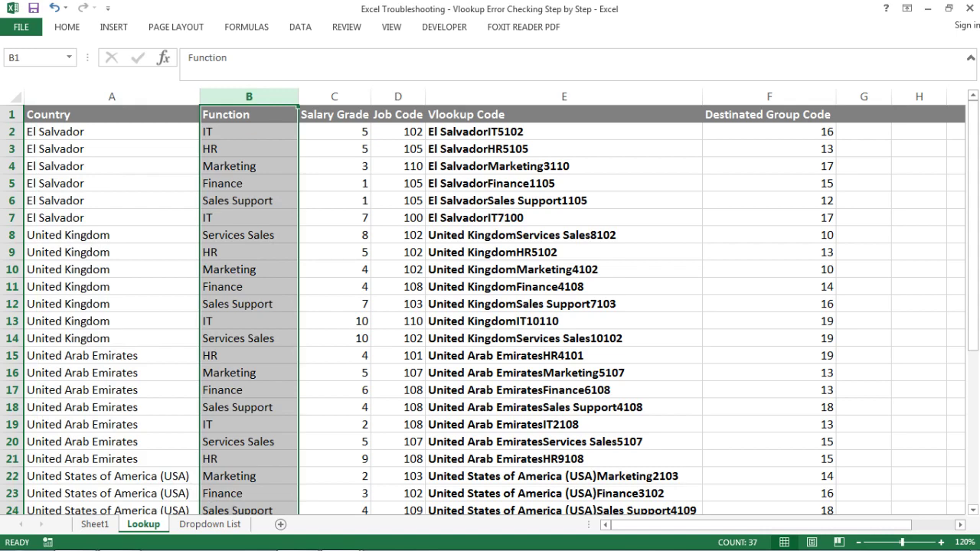
pyautogui.click(334, 97)
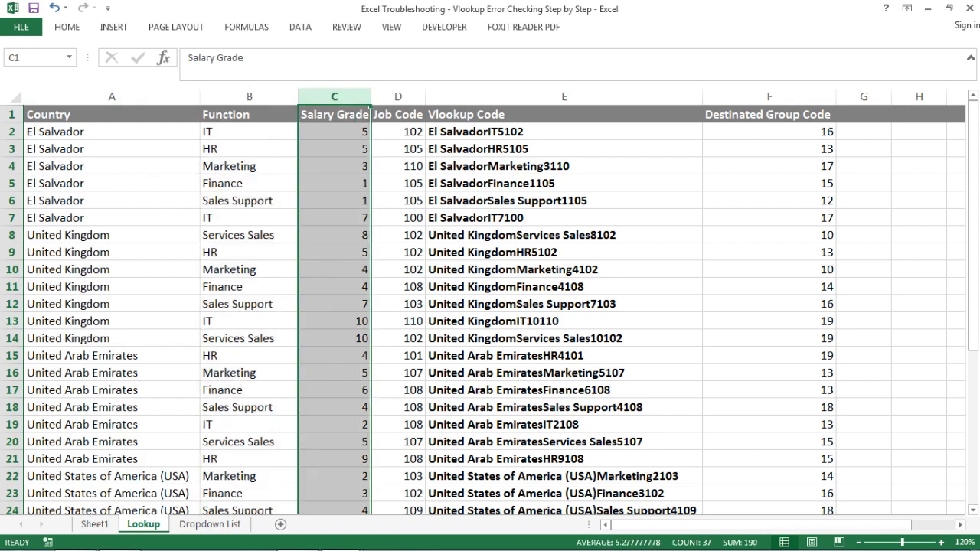
pyautogui.click(398, 97)
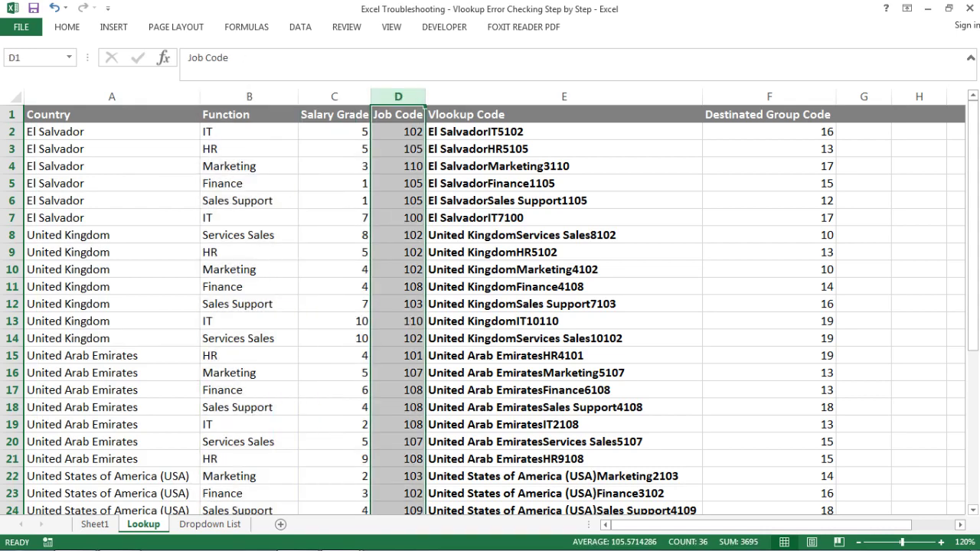
# Inspect how the Vlookup Code in E2 is built and compare it with the Destinated Group Code column beside it
pyautogui.click(564, 132)
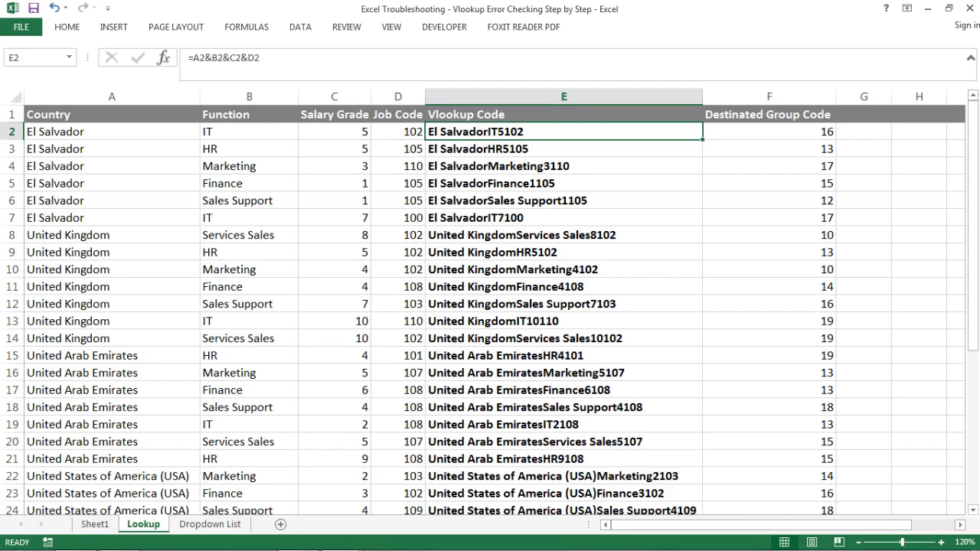
pyautogui.doubleClick(457, 131)
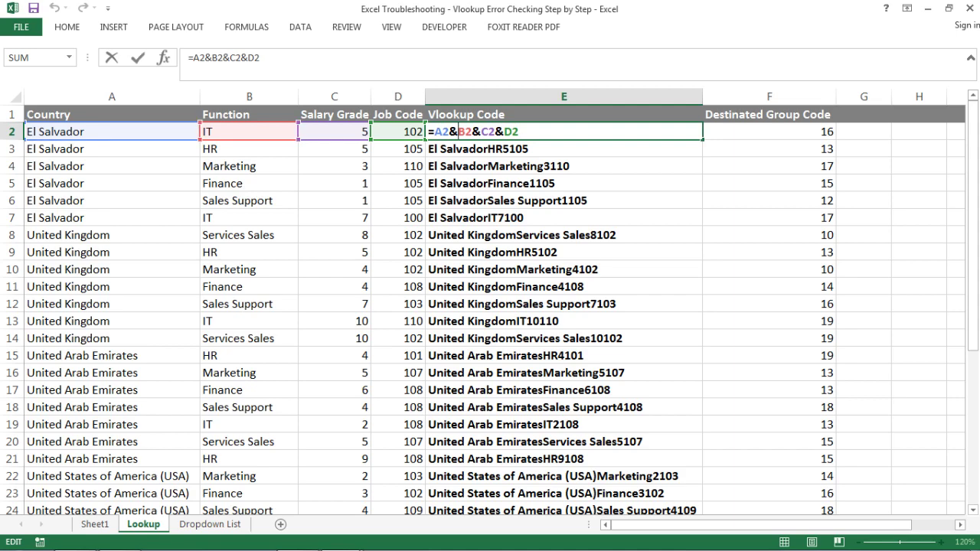
pyautogui.press('Return')
pyautogui.press('Up')
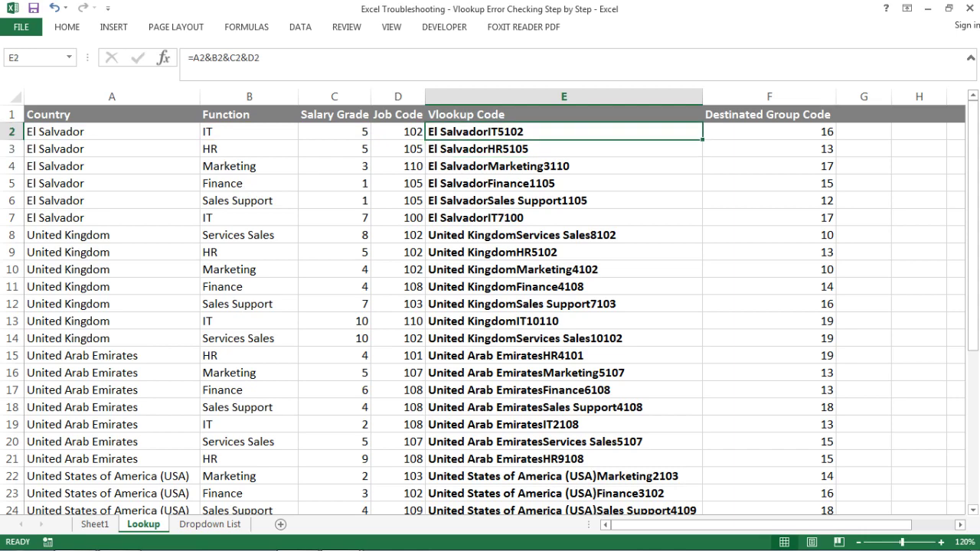
pyautogui.press('Right')
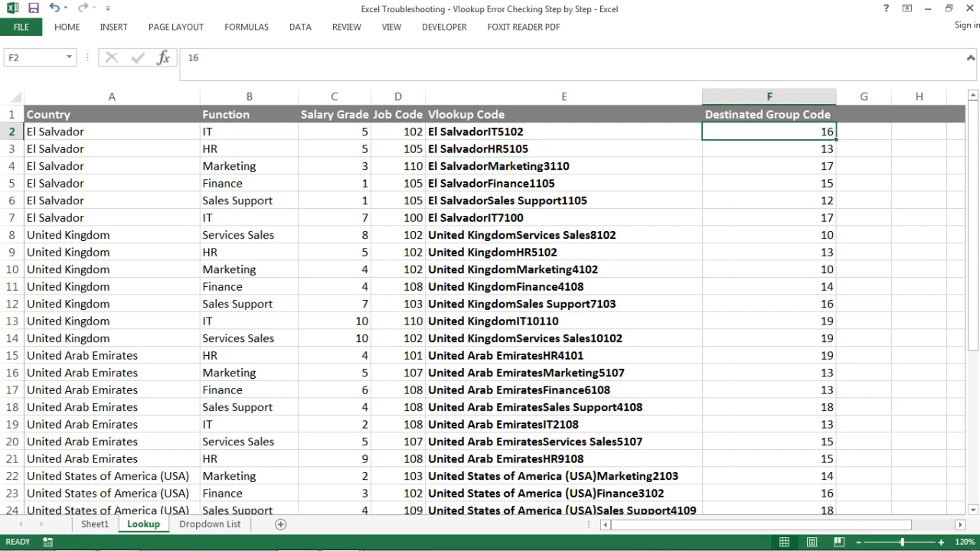
pyautogui.press('Left')
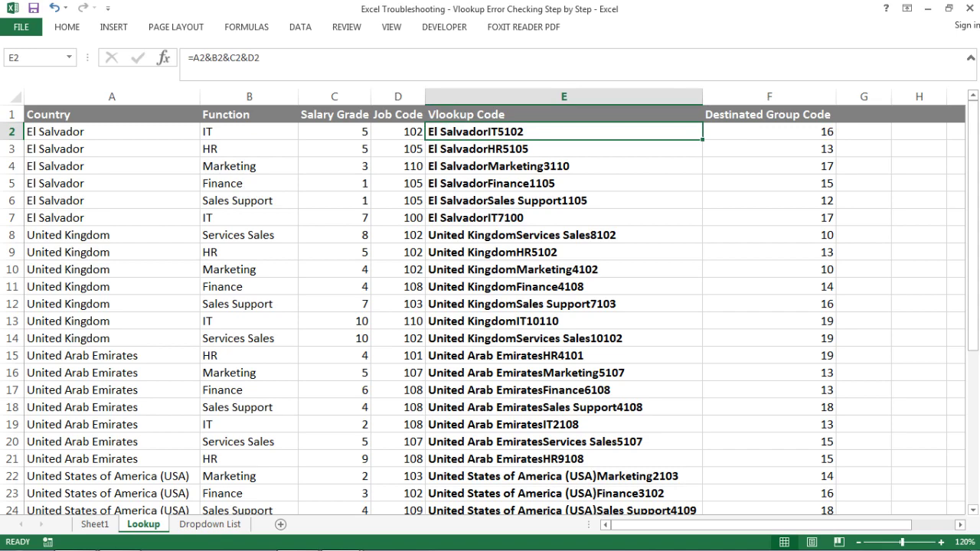
pyautogui.press('Right')
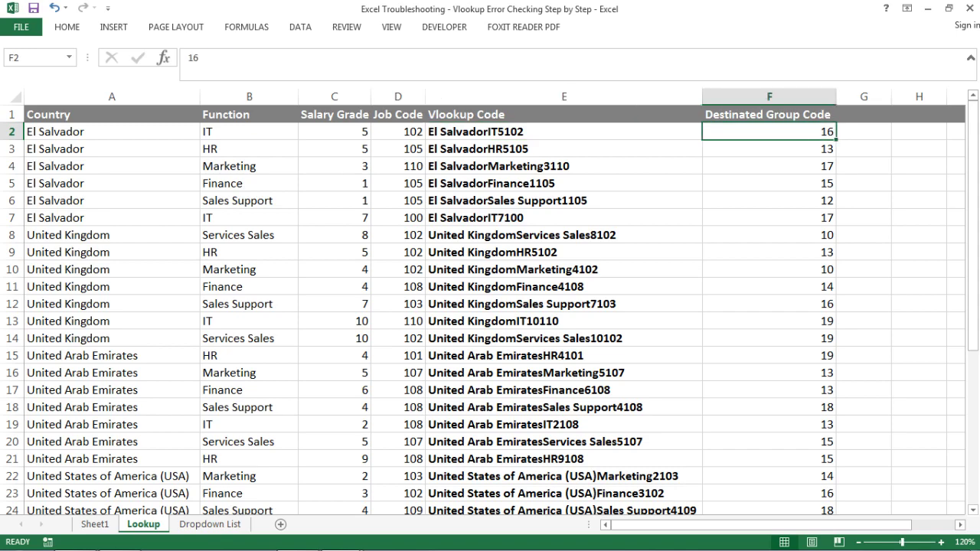
pyautogui.click(769, 96)
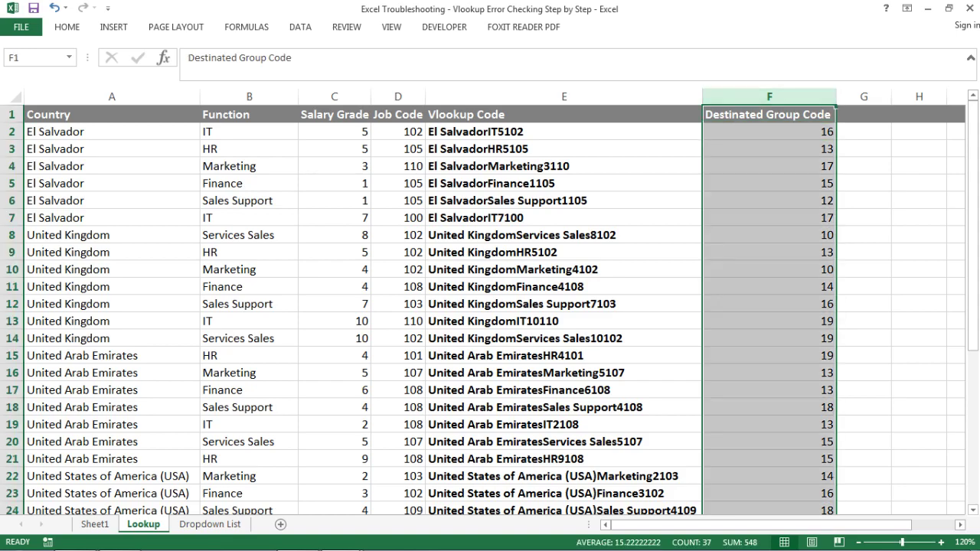
# Check the lookup range used by the C15 formula on Sheet1 against columns E and F of the Lookup sheet
pyautogui.click(95, 524)
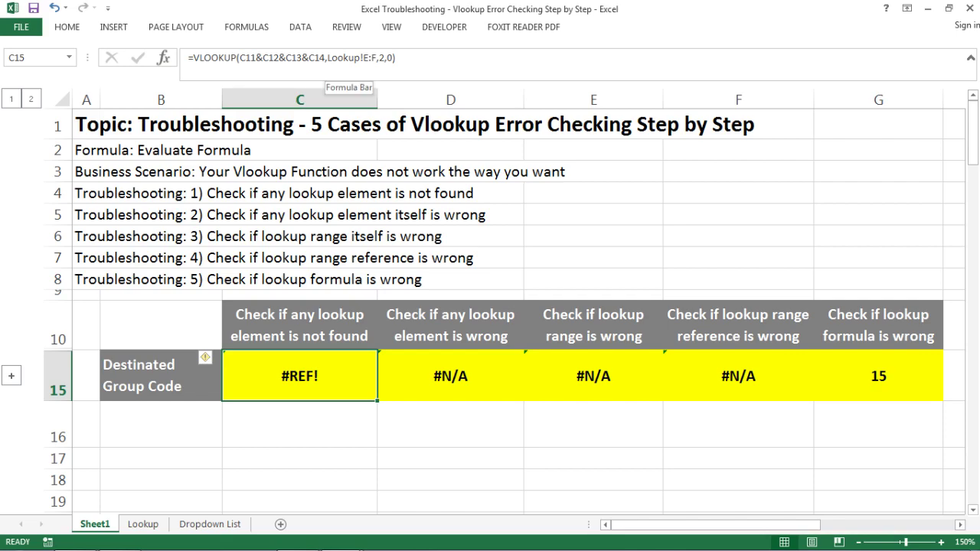
pyautogui.click(143, 524)
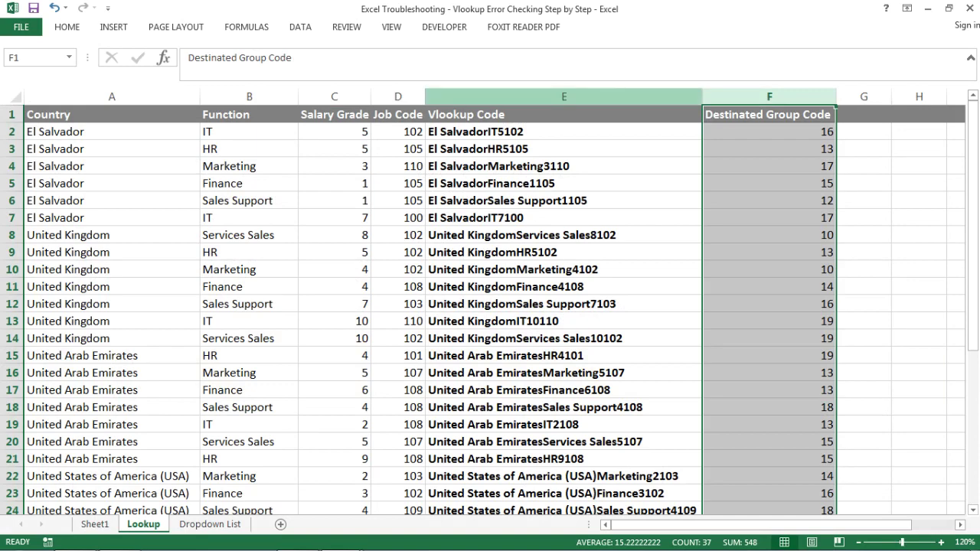
pyautogui.click(564, 97)
pyautogui.moveTo(563, 96); pyautogui.dragTo(769, 96)
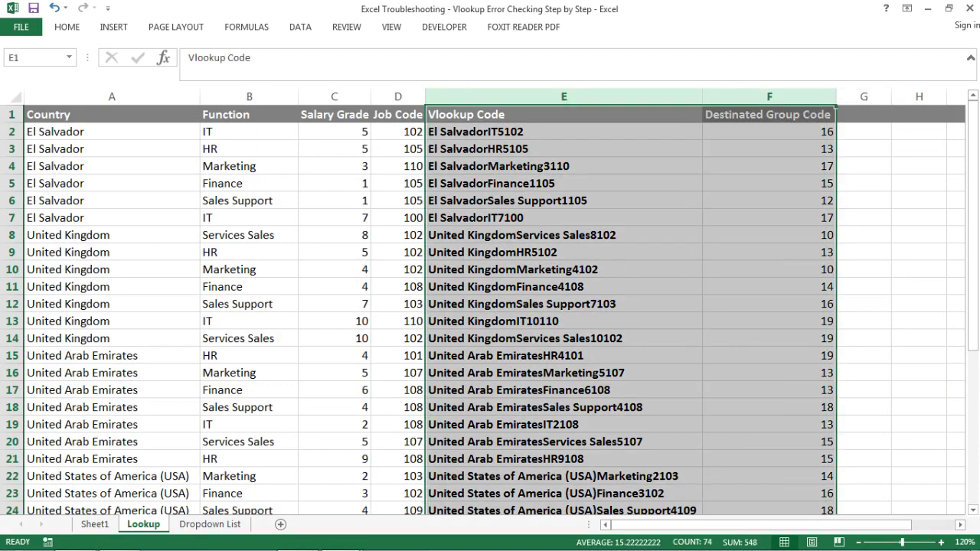
pyautogui.click(769, 132)
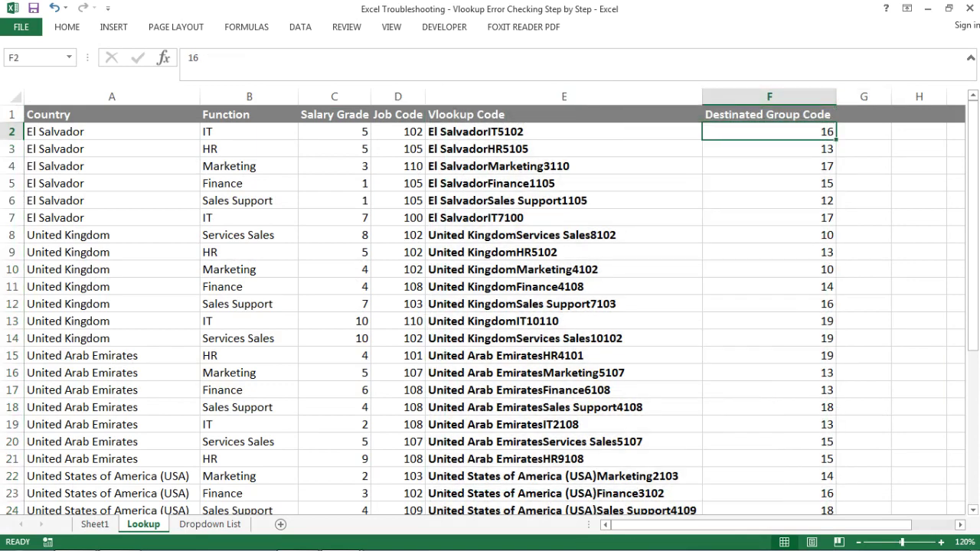
# Open Evaluate Formula for cell C15 on Sheet1 and move its dialog clear of columns E to G
pyautogui.click(95, 525)
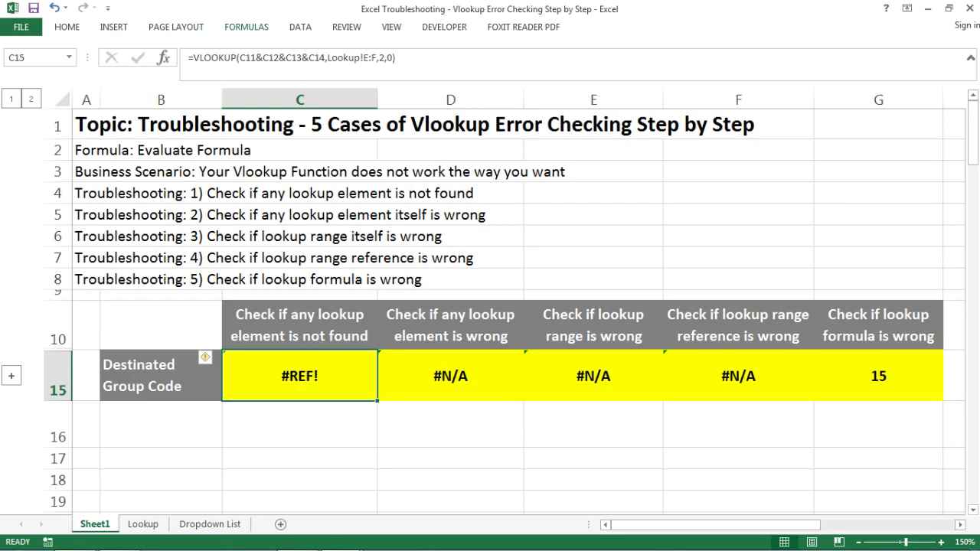
pyautogui.click(246, 27)
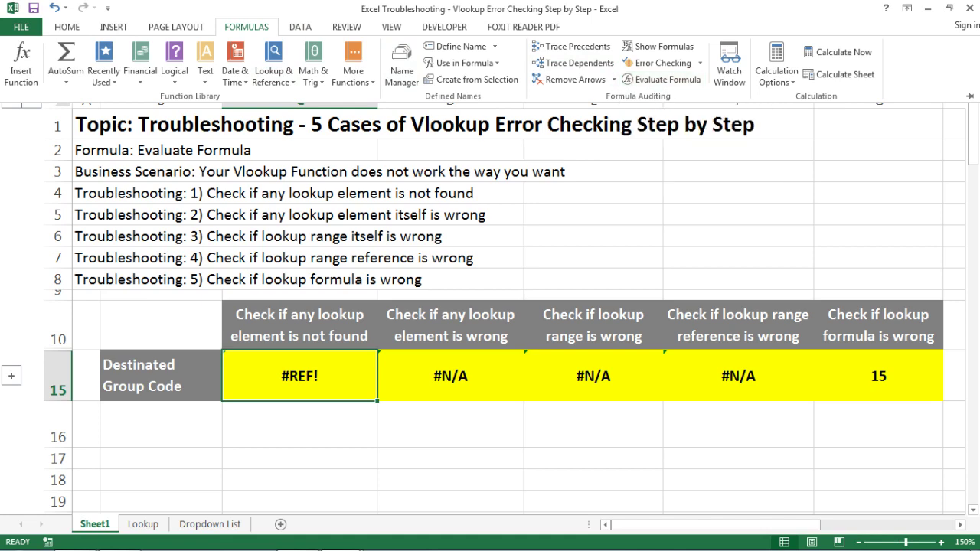
pyautogui.click(663, 79)
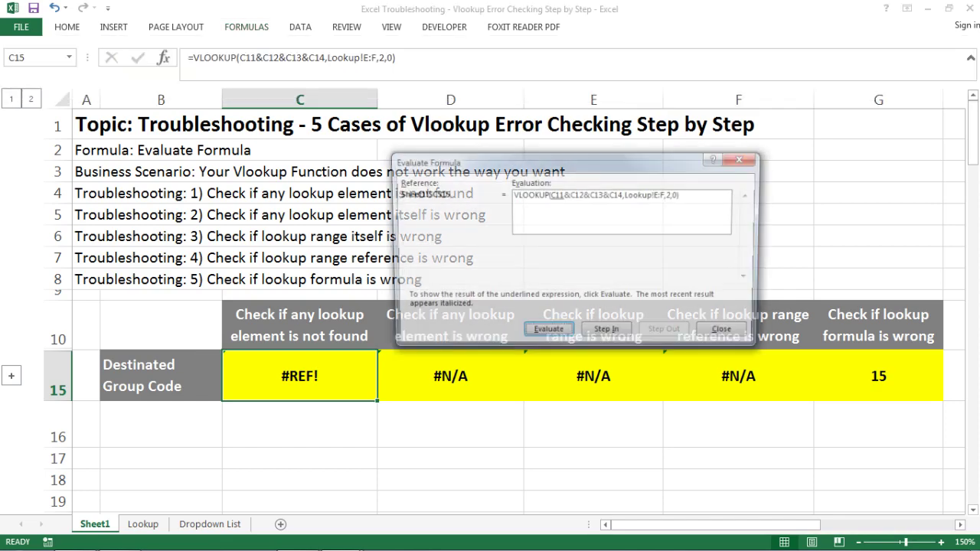
pyautogui.moveTo(567, 162); pyautogui.dragTo(289, 234)
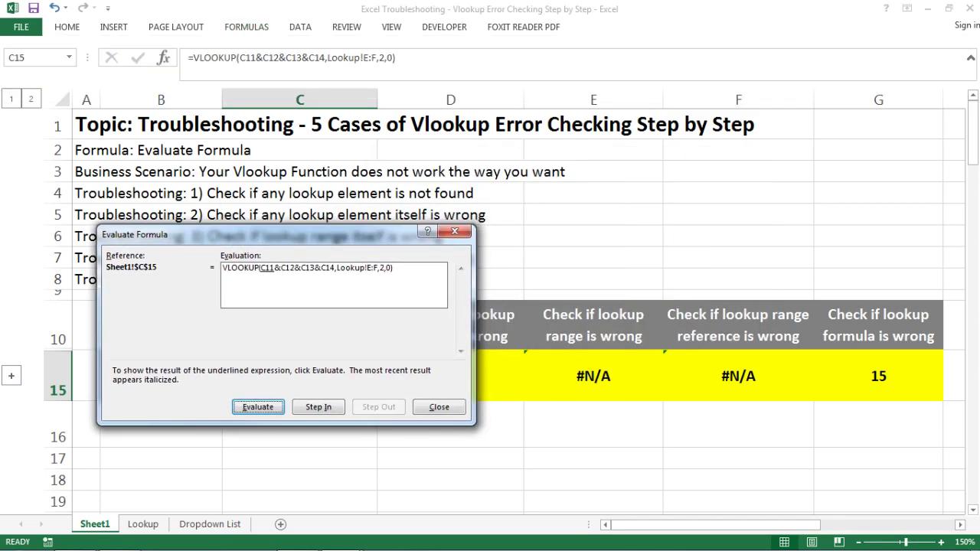
pyautogui.moveTo(151, 234); pyautogui.dragTo(162, 258)
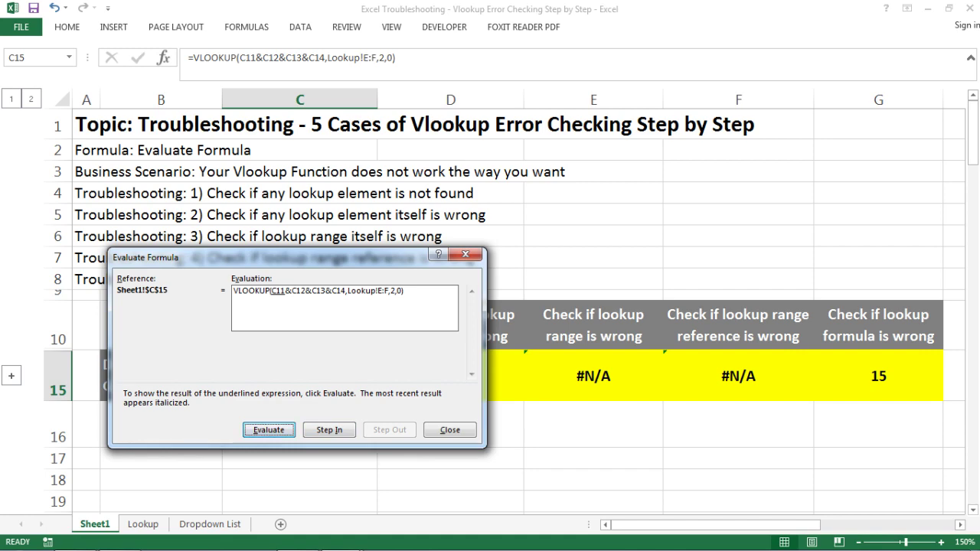
# Evaluate the lookup value of the C15 formula one part at a time, from C11 through C14
pyautogui.press('Return')
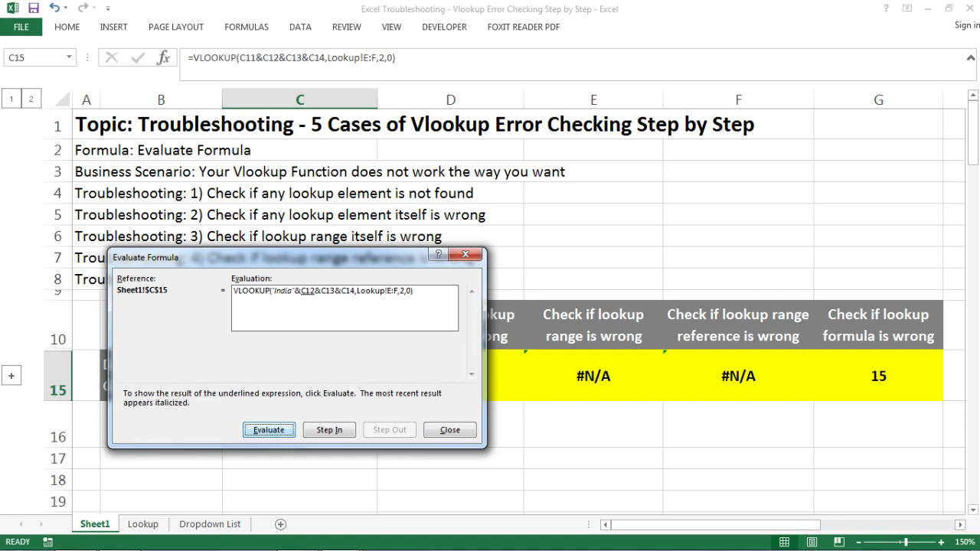
pyautogui.press('Return')
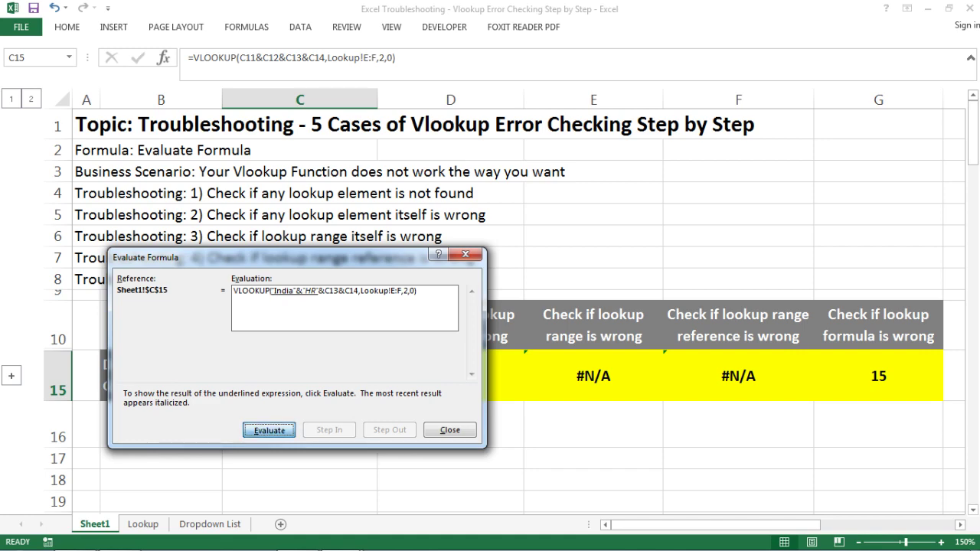
pyautogui.press('Return')
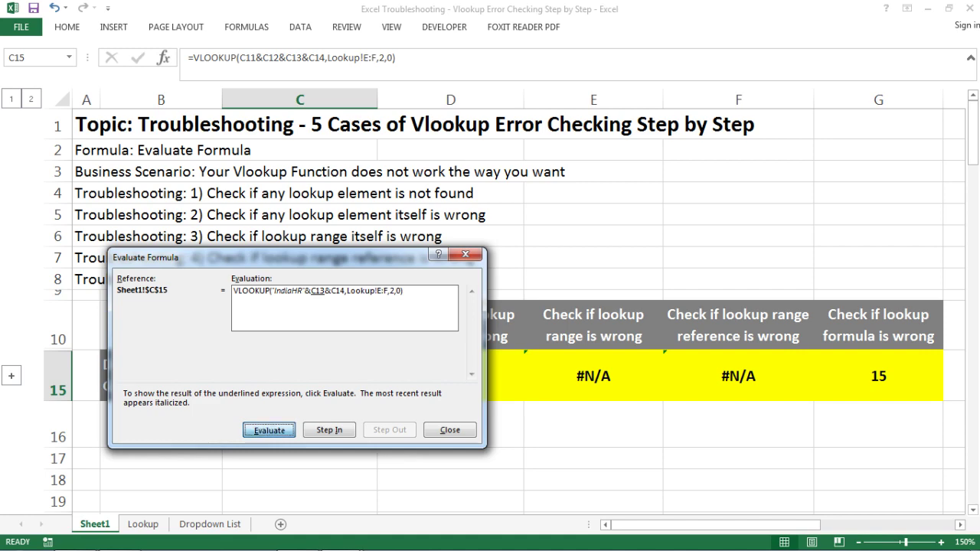
pyautogui.press('Return')
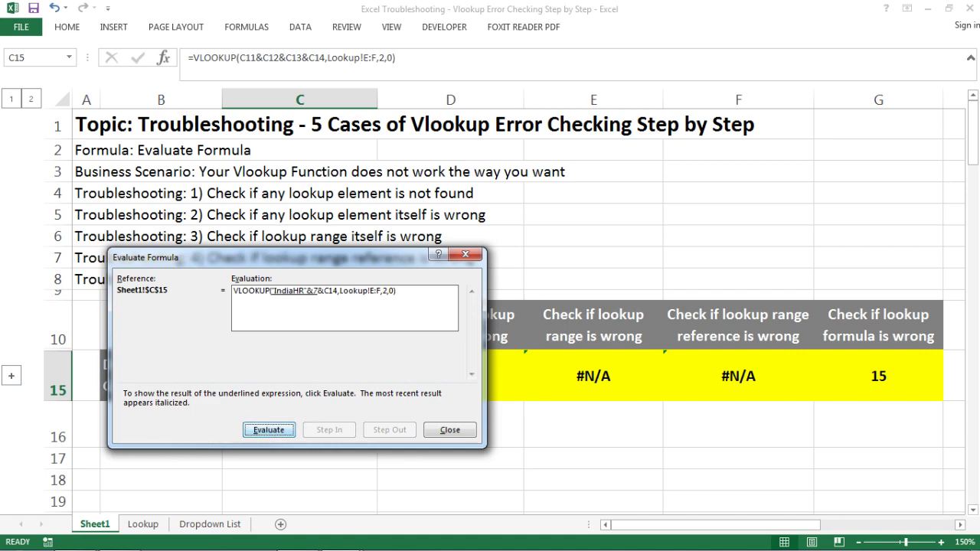
pyautogui.press('Return')
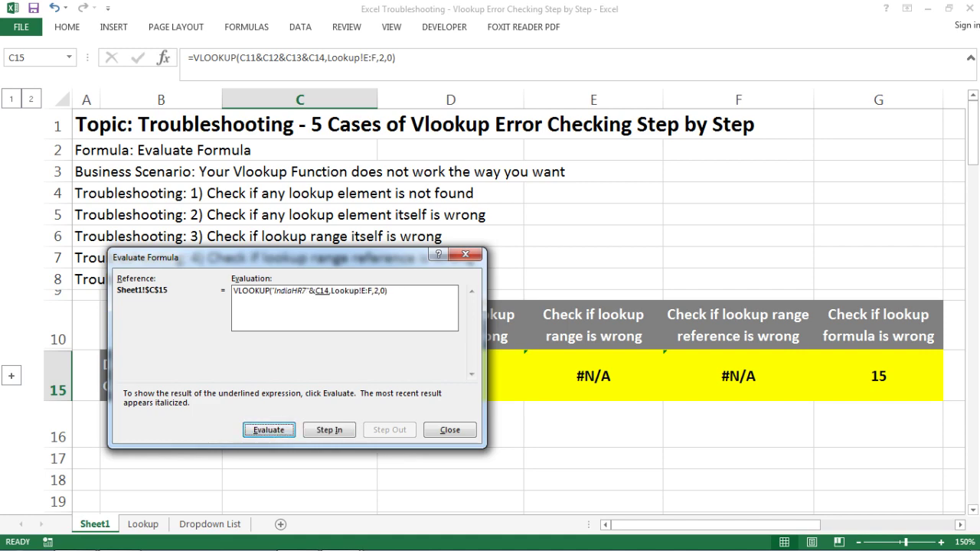
pyautogui.press('Return')
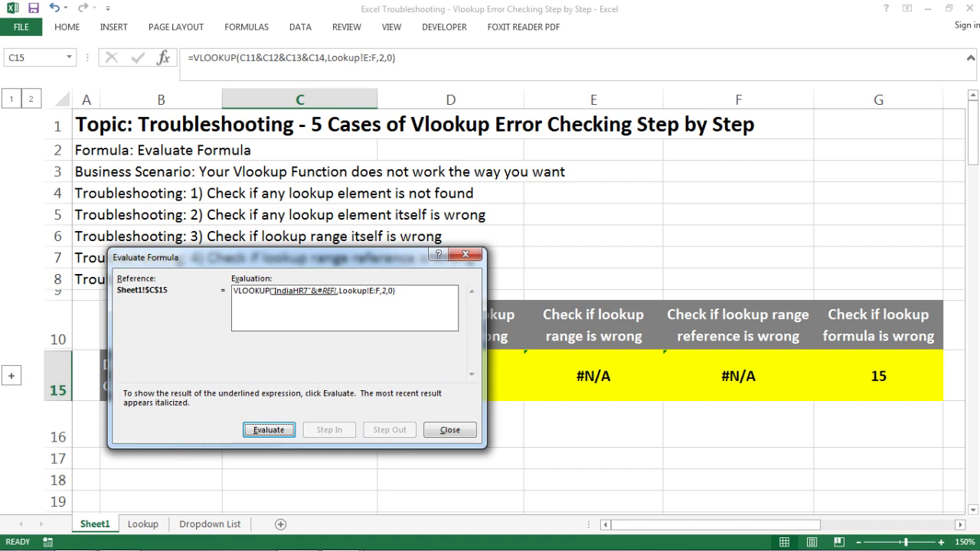
# Evaluate the remaining parts of the C15 formula through to the final result and close Evaluate Formula
pyautogui.press('Return')
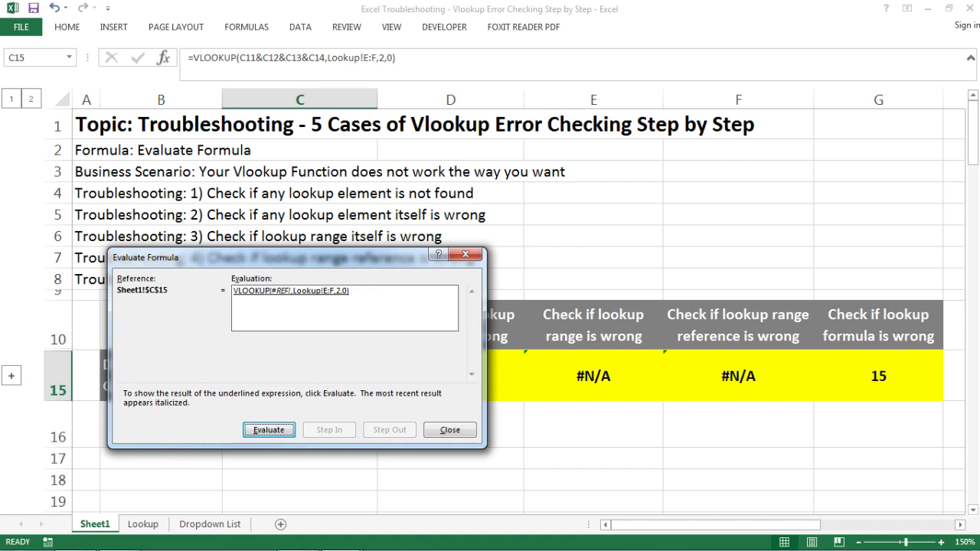
pyautogui.press('Return')
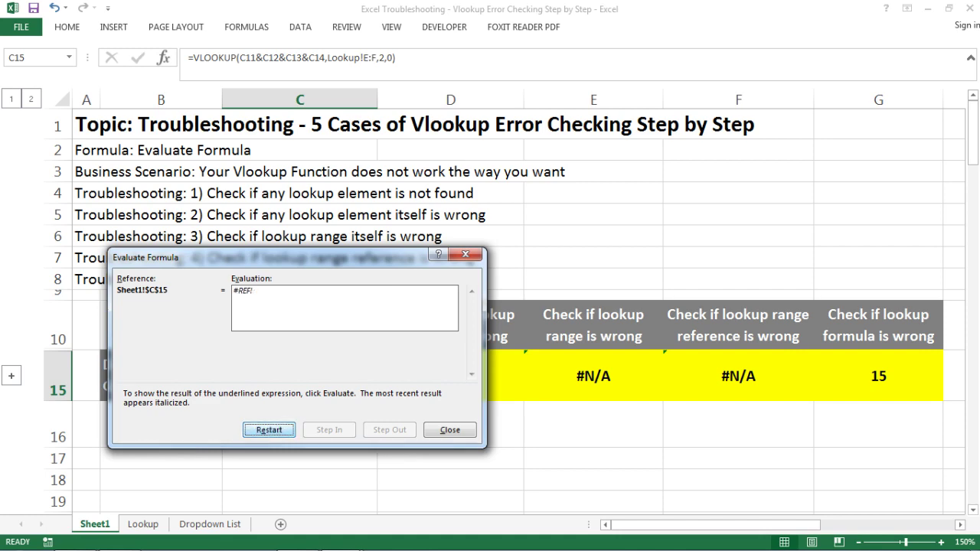
pyautogui.press('Escape')
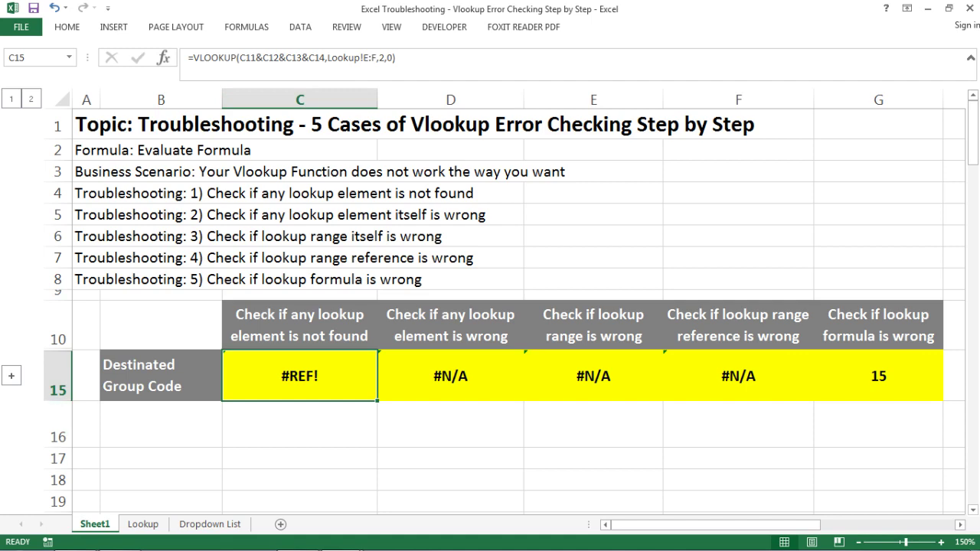
# Expand the grouped rows 11 to 14 on Sheet1 and trace the job code in C14 to its source cell on the Dropdown List sheet
pyautogui.click(12, 376)
pyautogui.click(299, 426)
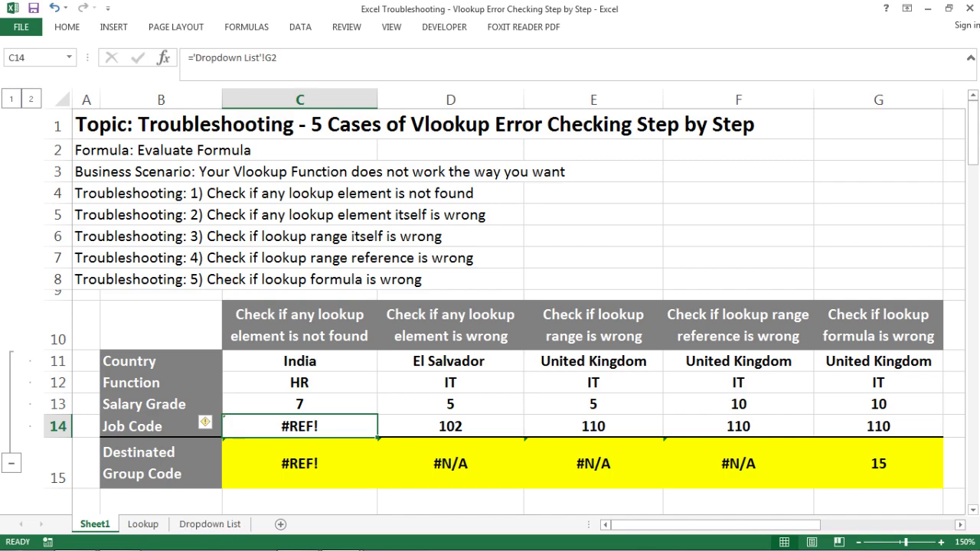
pyautogui.hotkey('ctrl', '[')
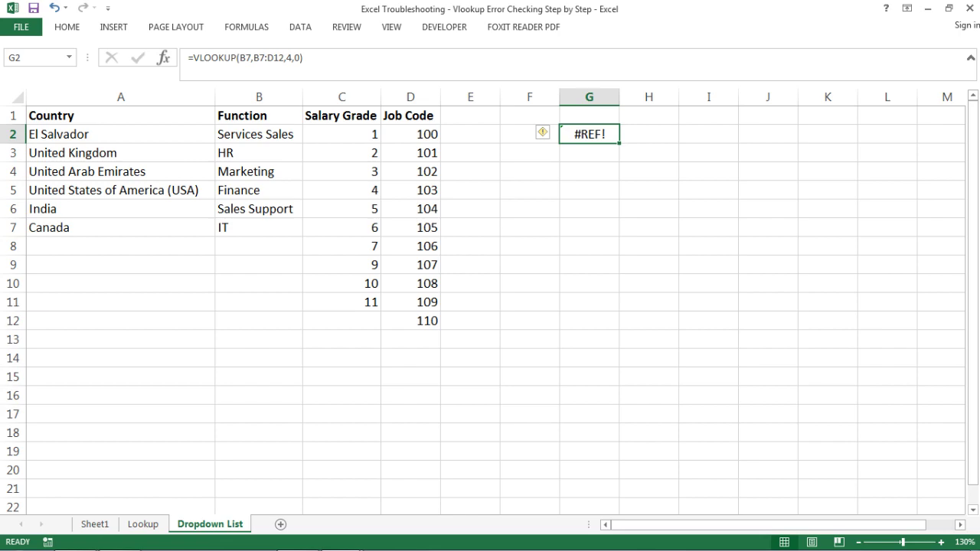
pyautogui.click(95, 524)
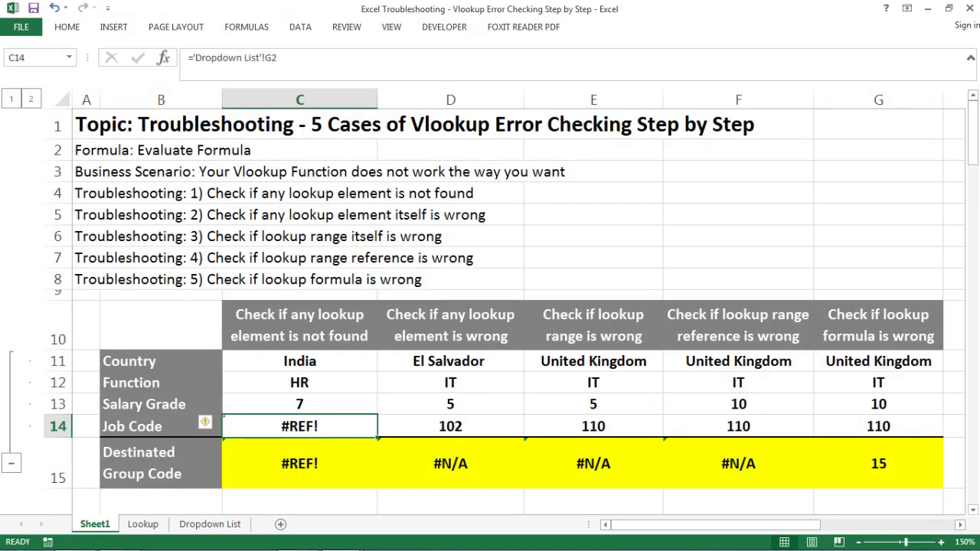
pyautogui.hotkey('ctrl', '[')
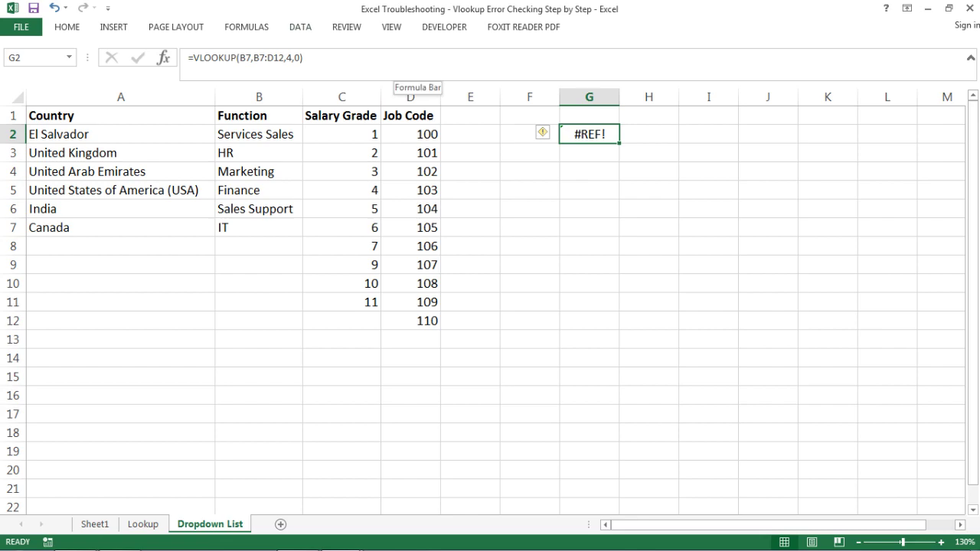
# Replace the formula in G2 of the Dropdown List sheet with 105 and recheck C14 and C15 on Sheet1
pyautogui.write('105')
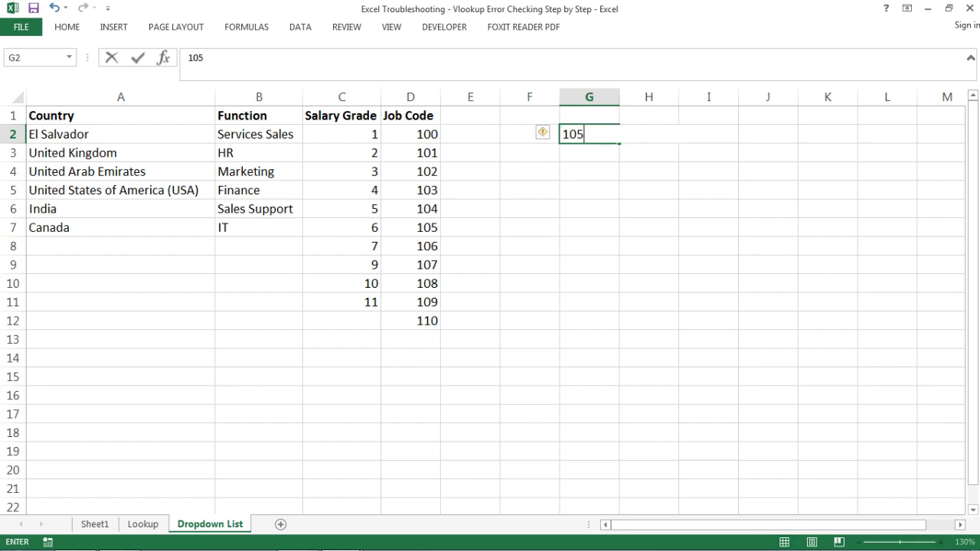
pyautogui.press('Tab')
pyautogui.press('Left')
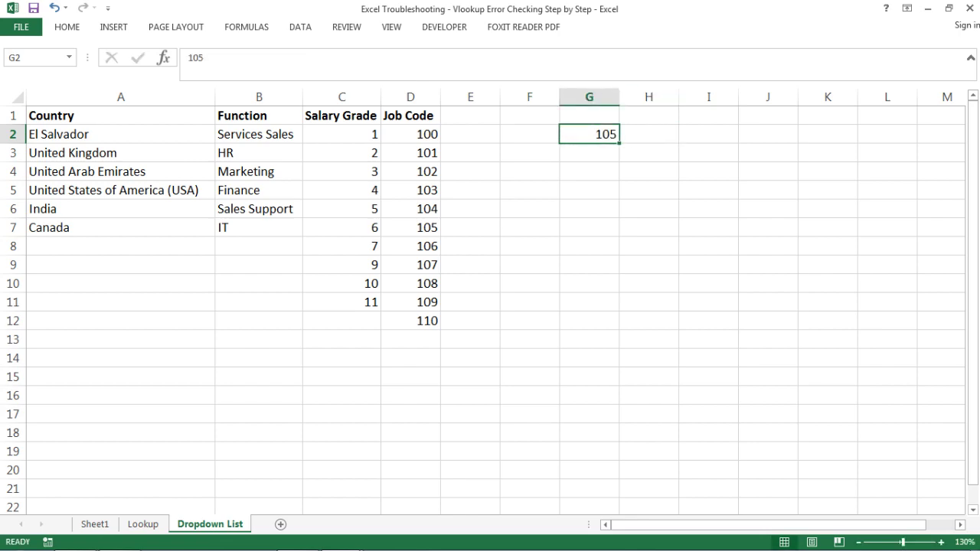
pyautogui.click(95, 524)
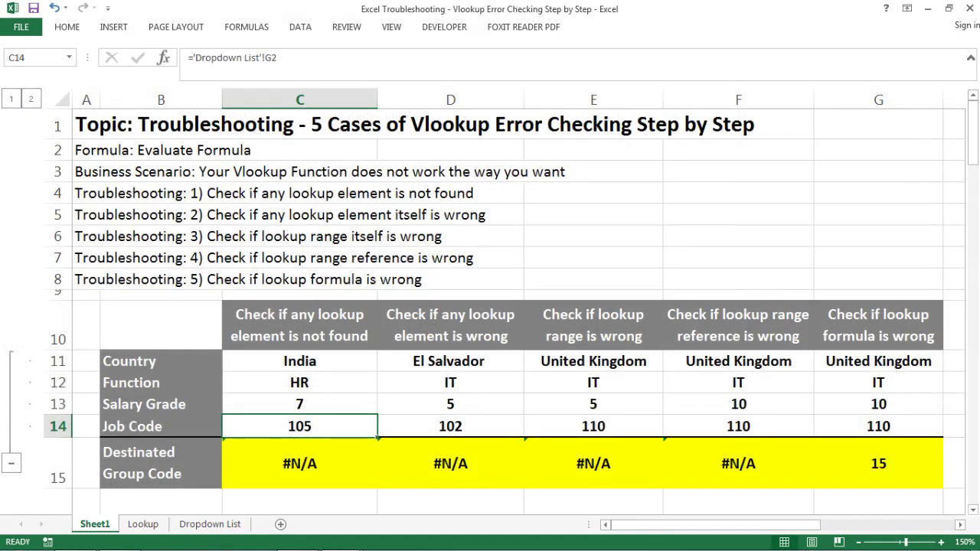
pyautogui.click(299, 463)
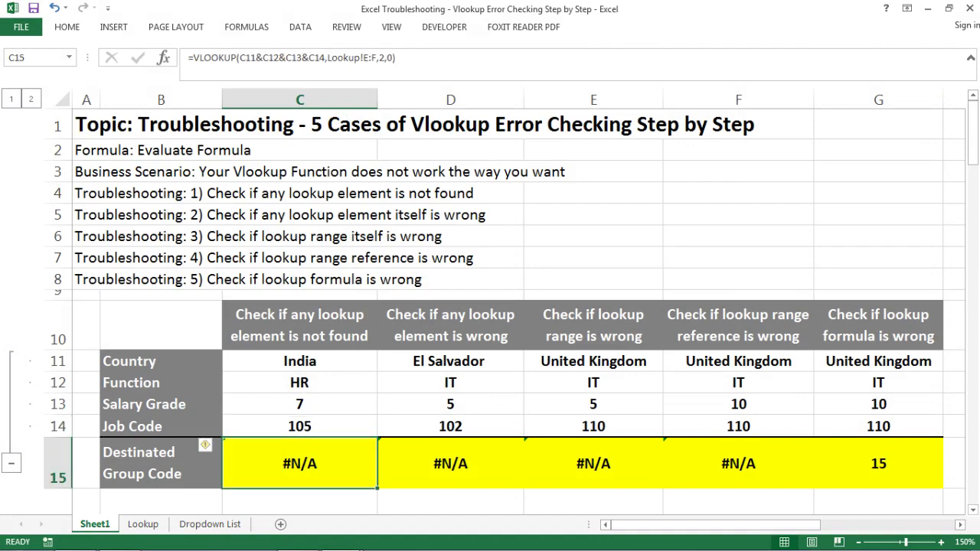
pyautogui.click(300, 427)
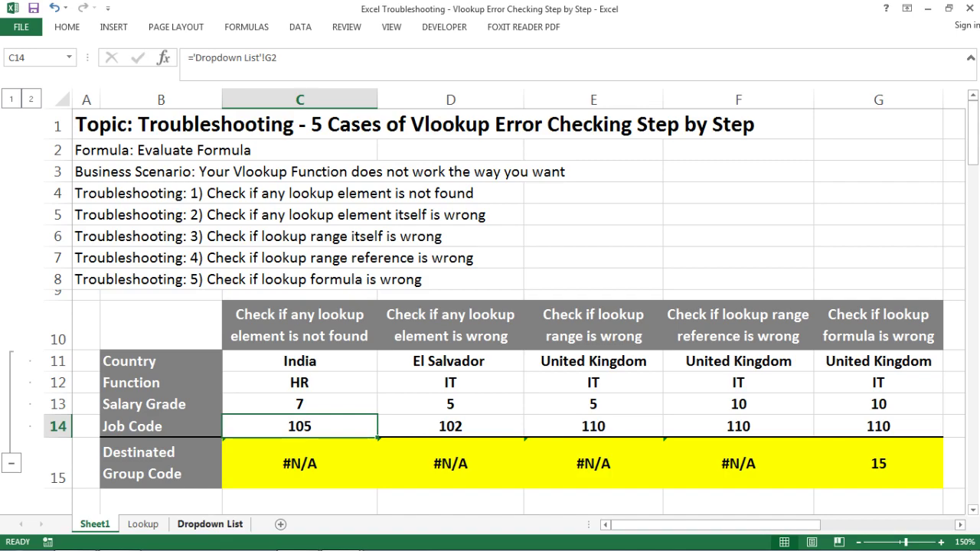
pyautogui.click(210, 525)
pyautogui.click(95, 524)
# Set the country in C11 to United Kingdom and the function in C12 to IT
pyautogui.click(300, 361)
pyautogui.click(384, 364)
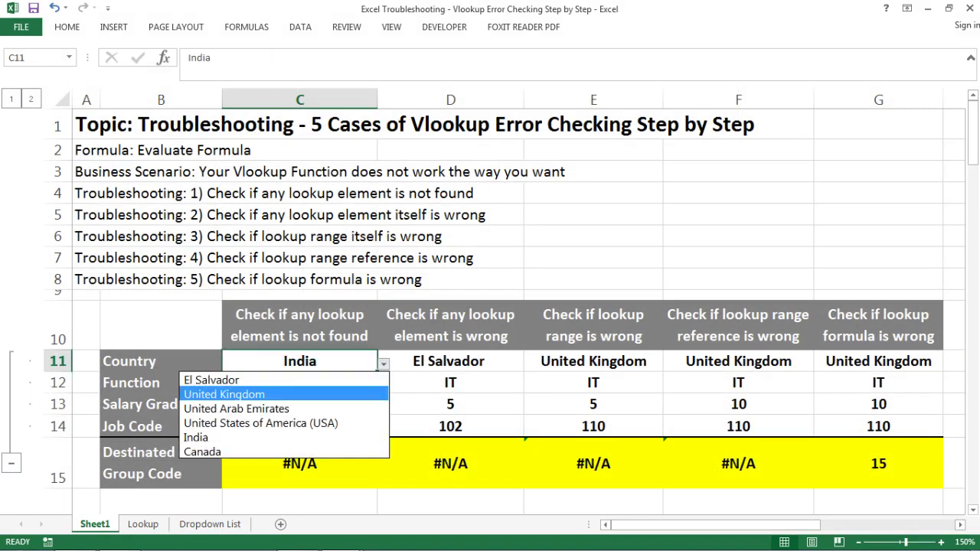
pyautogui.click(284, 394)
pyautogui.click(299, 383)
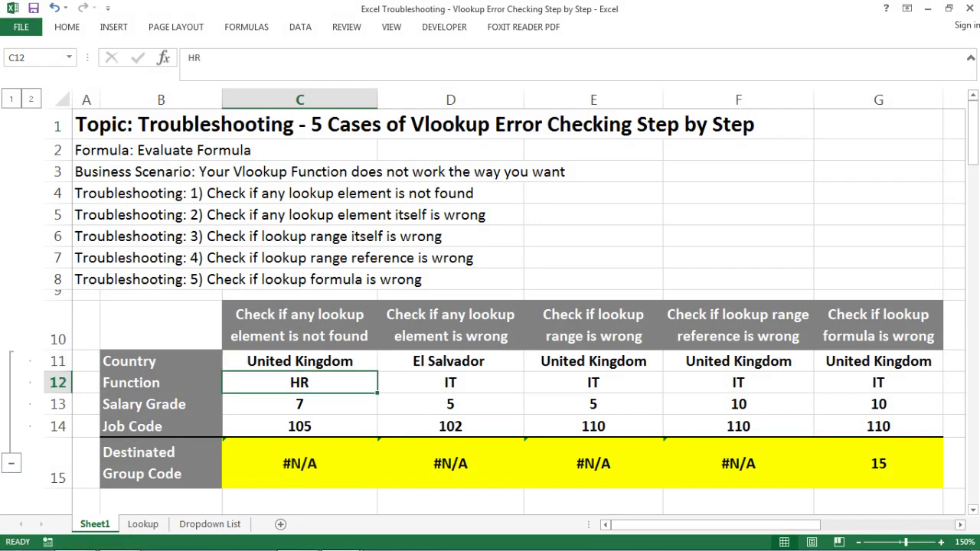
pyautogui.write('IT')
pyautogui.press('Return')
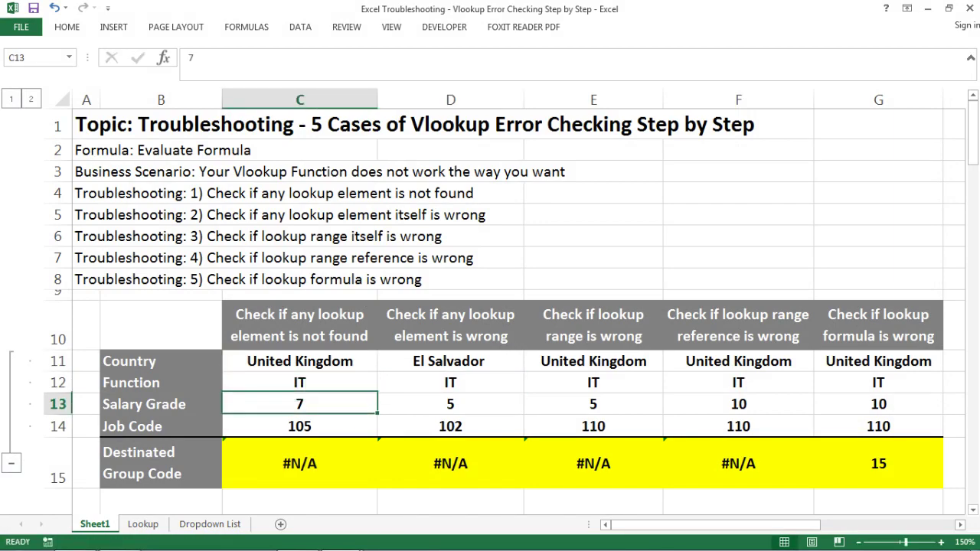
# Set the salary grade in C13 to 10 and the job code in C14 to 110, and check the C15 result
pyautogui.write('10')
pyautogui.press('Tab')
pyautogui.press('Return')
pyautogui.write('110')
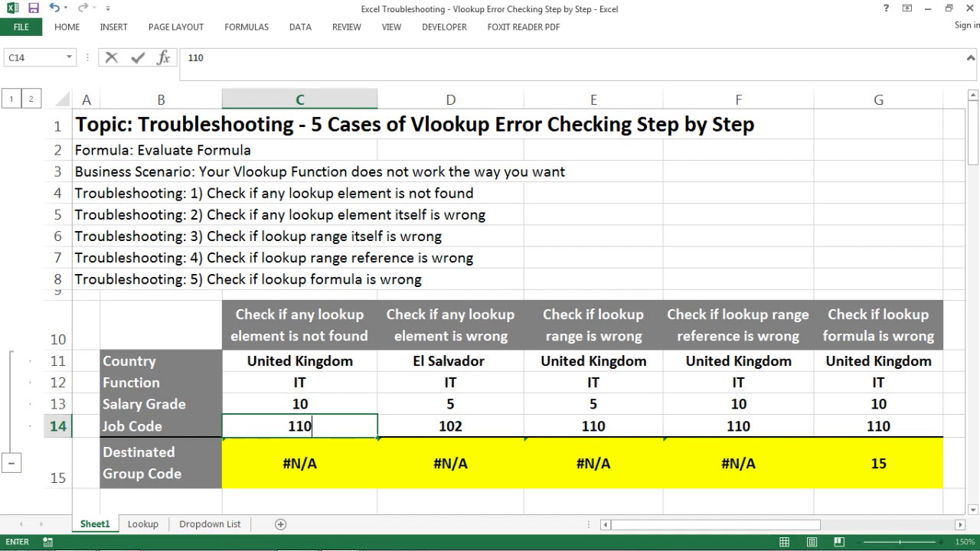
pyautogui.press('Tab')
pyautogui.press('Left')
pyautogui.press('Down')
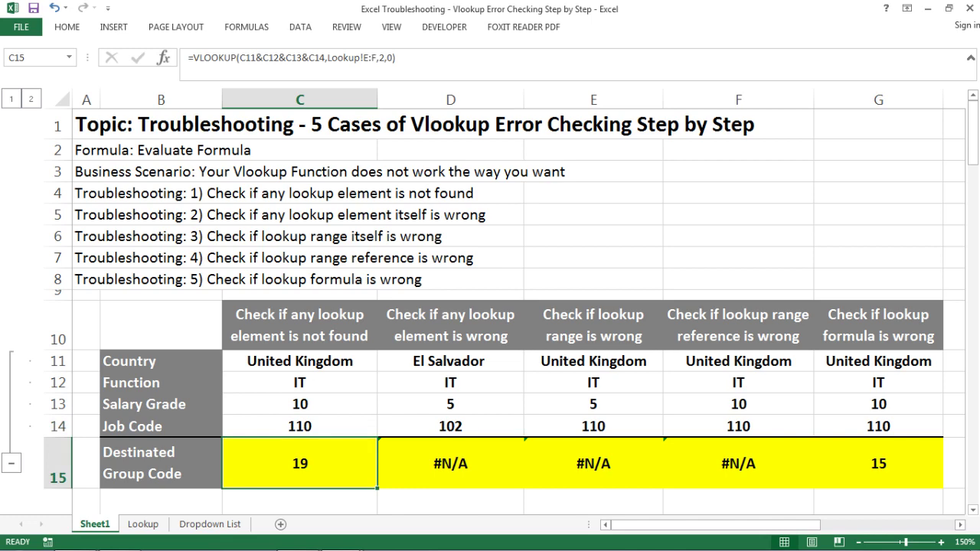
# Review the lookup elements in C11 to C14 and find the row on the Lookup sheet that matches all four
pyautogui.click(299, 362)
pyautogui.press('Down')
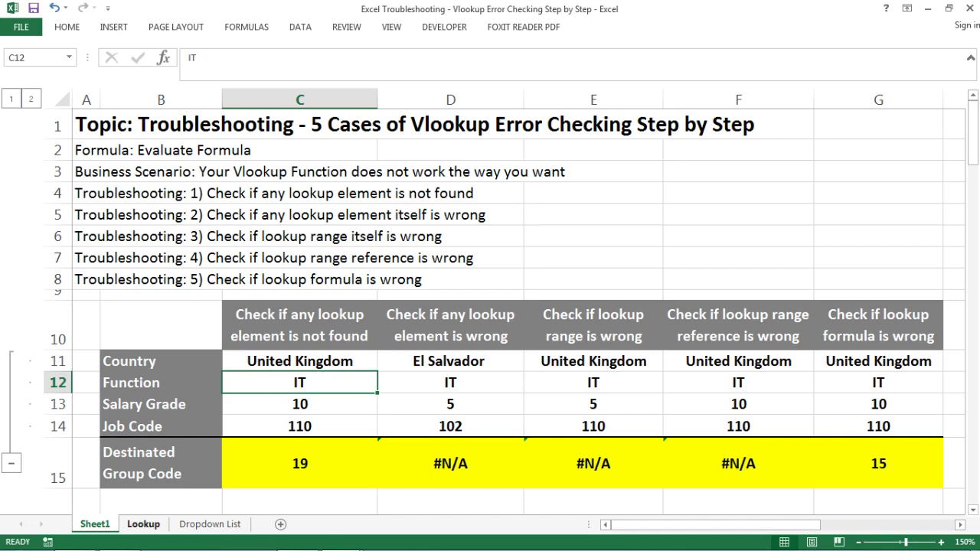
pyautogui.click(300, 361)
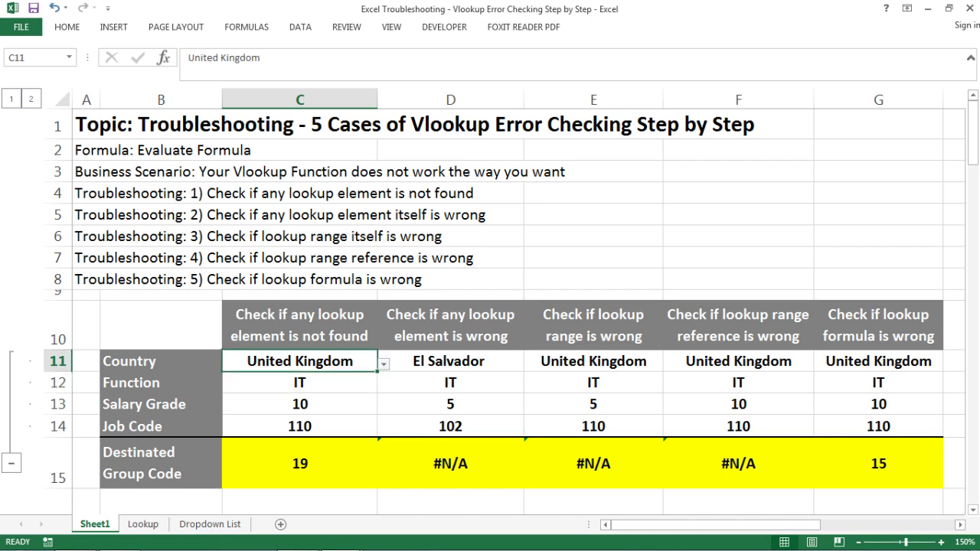
pyautogui.click(299, 383)
pyautogui.click(299, 404)
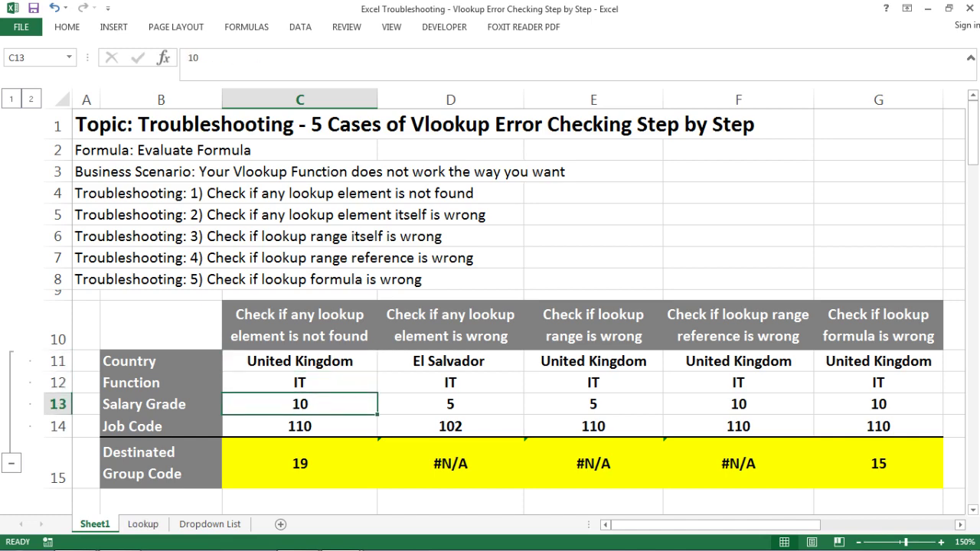
pyautogui.click(300, 427)
pyautogui.click(143, 524)
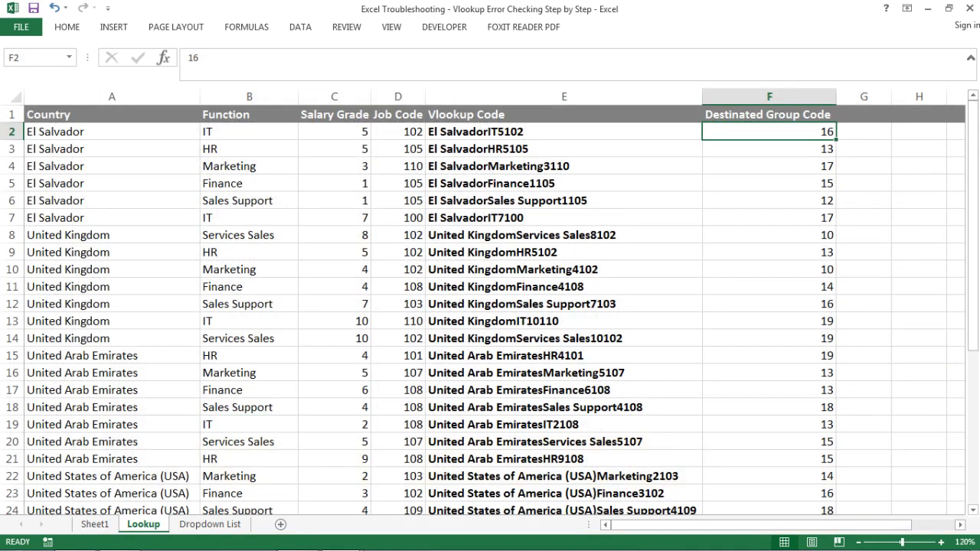
pyautogui.click(334, 287)
pyautogui.click(111, 218)
pyautogui.click(111, 252)
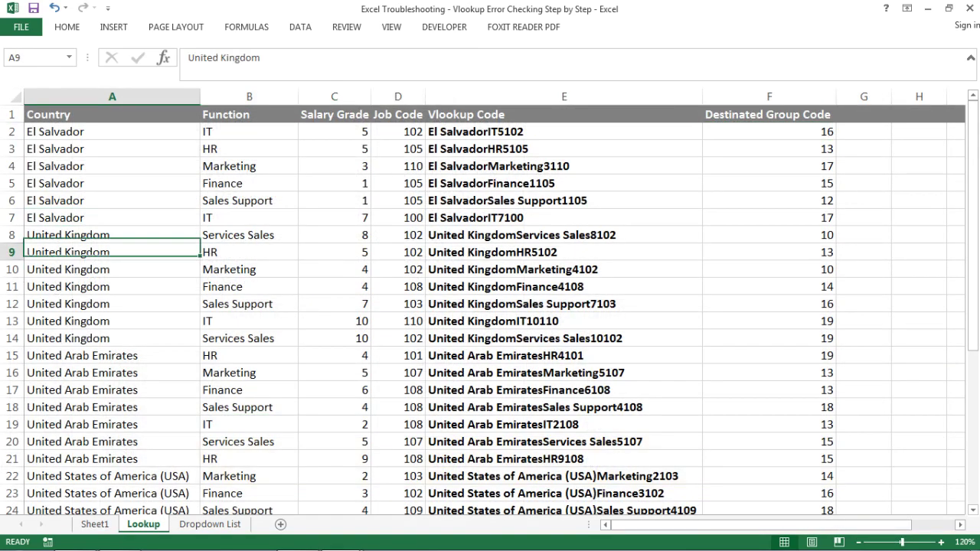
pyautogui.click(111, 304)
pyautogui.click(112, 321)
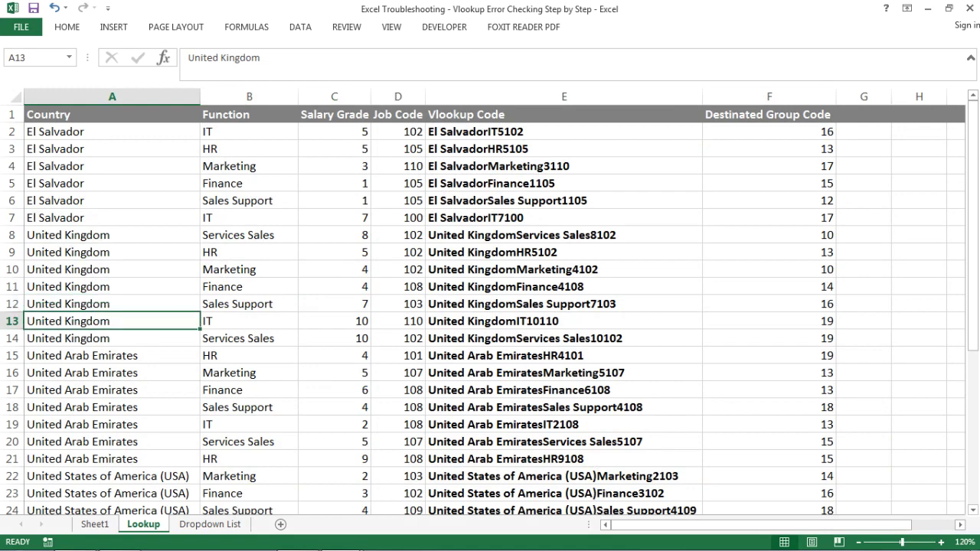
# Fill row 13 of the Lookup sheet with yellow and compare its group code in F13 with C15 on Sheet1
pyautogui.click(13, 321)
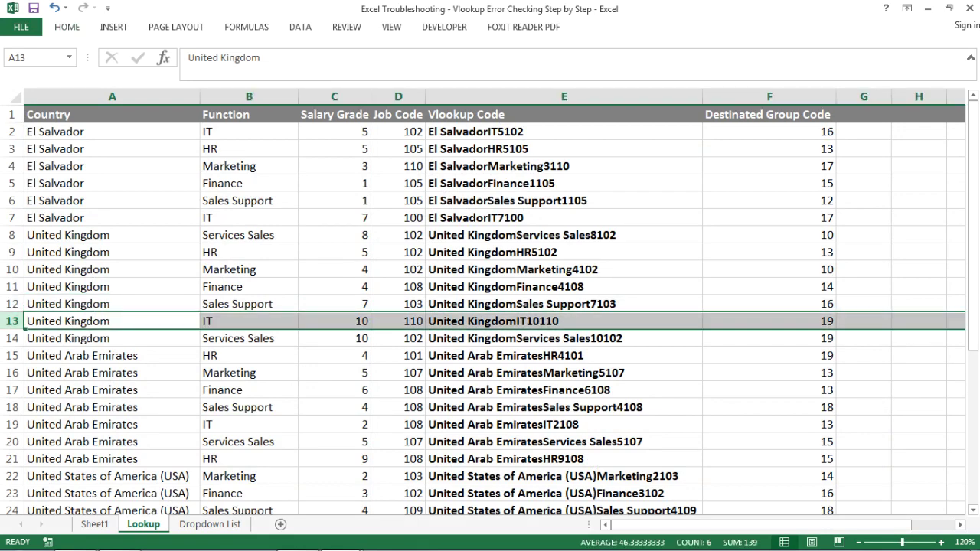
pyautogui.click(67, 27)
pyautogui.click(219, 74)
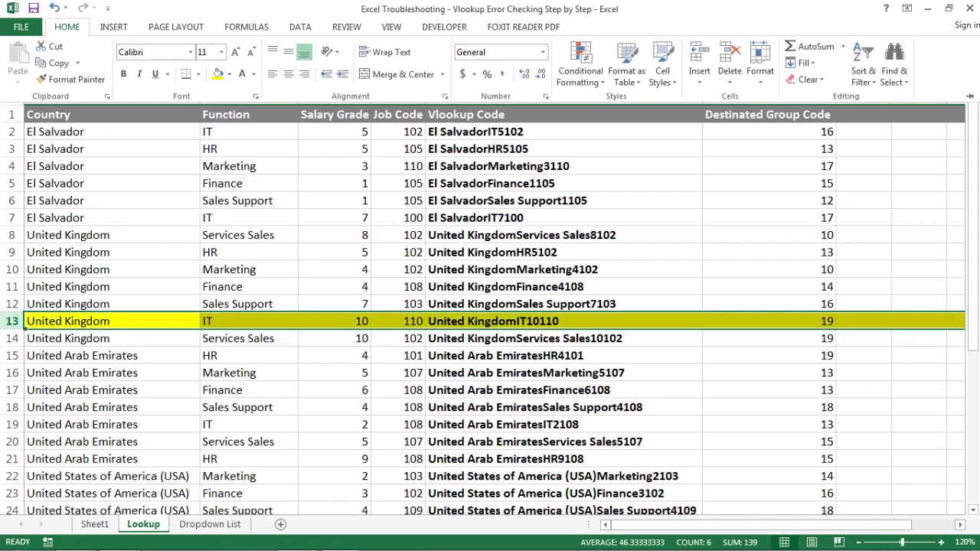
pyautogui.click(769, 322)
pyautogui.click(769, 322)
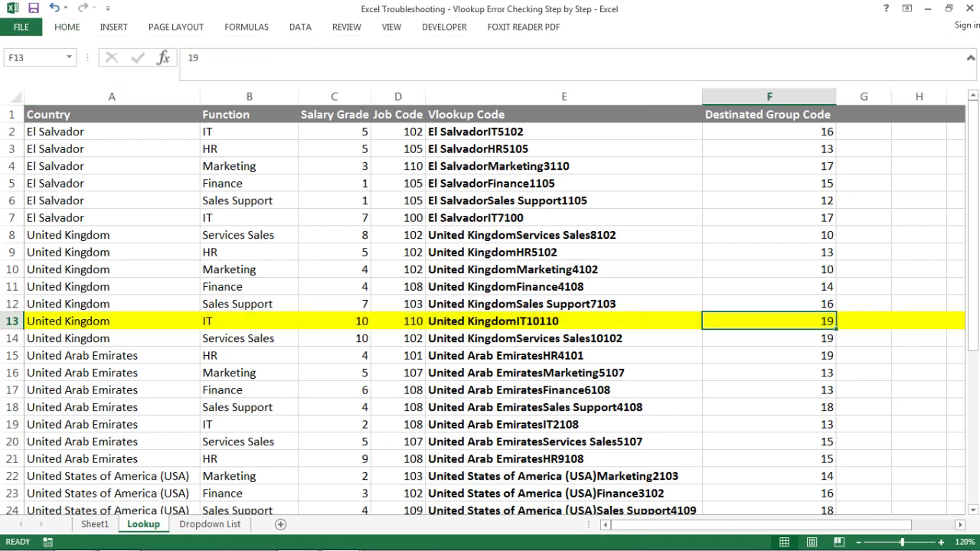
pyautogui.click(95, 525)
pyautogui.click(299, 463)
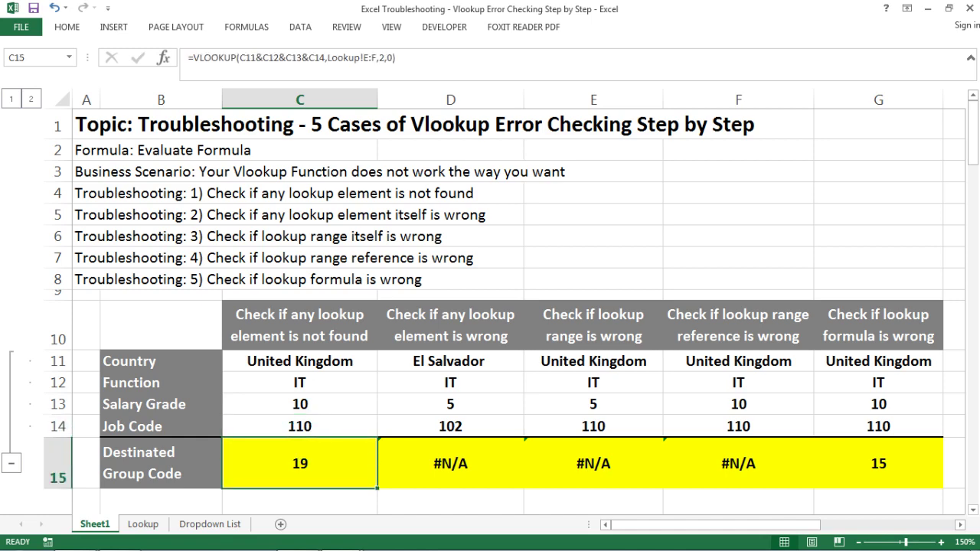
# Open Evaluate Formula for cell D15 and move its dialog clear of rows 10 to 15
pyautogui.click(450, 463)
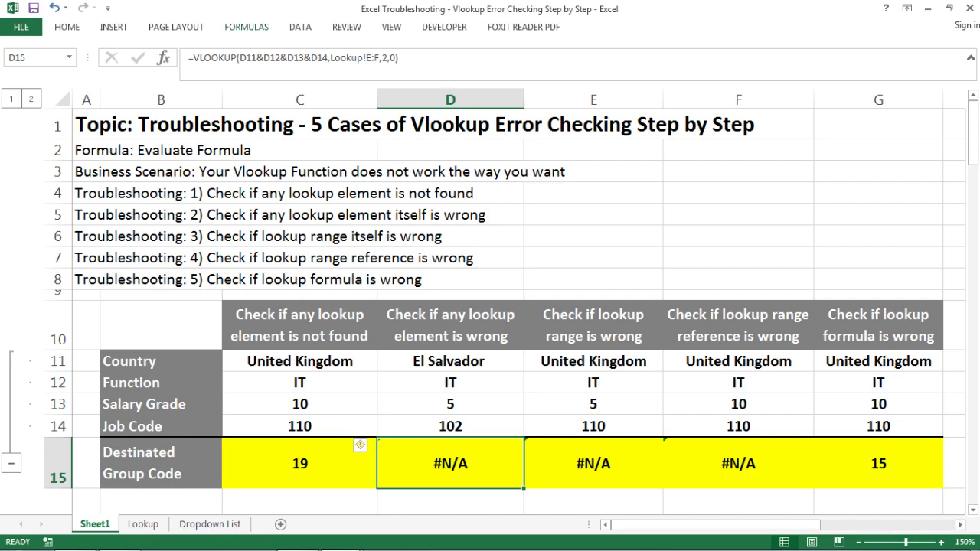
pyautogui.click(246, 27)
pyautogui.click(659, 79)
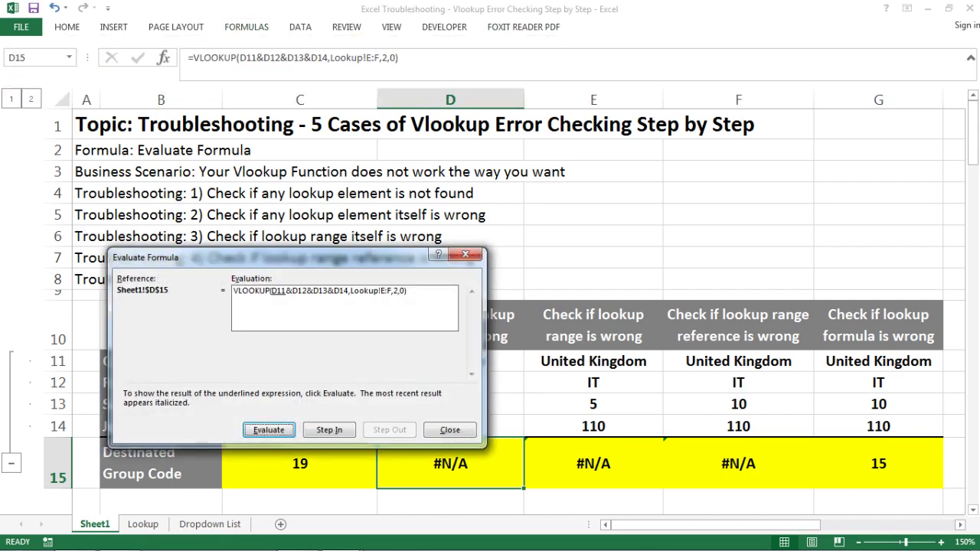
pyautogui.moveTo(276, 257); pyautogui.dragTo(227, 115)
# Evaluate the D15 formula part by part from D11 through the final lookup result, and close Evaluate Formula
pyautogui.click(220, 288)
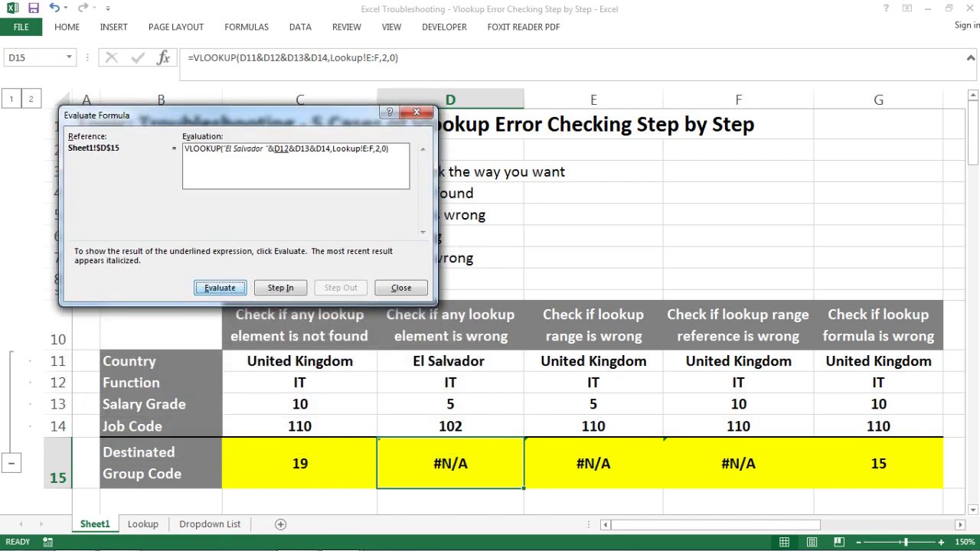
pyautogui.click(219, 287)
pyautogui.click(220, 287)
pyautogui.click(220, 288)
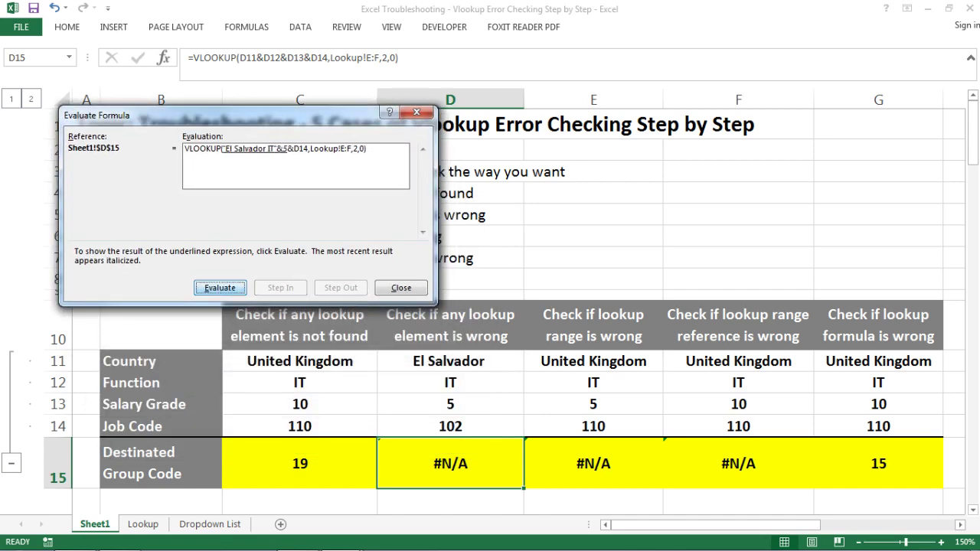
pyautogui.click(219, 287)
pyautogui.click(220, 287)
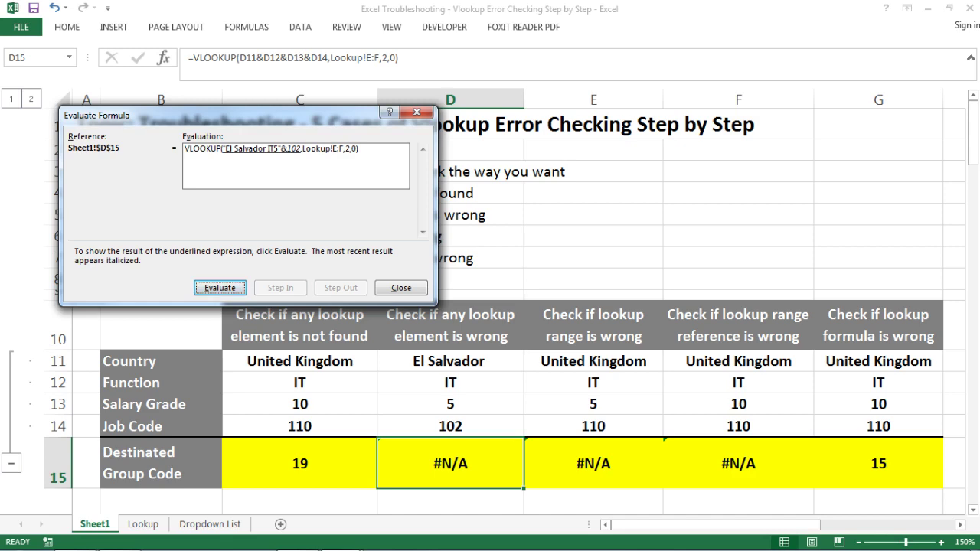
pyautogui.click(219, 287)
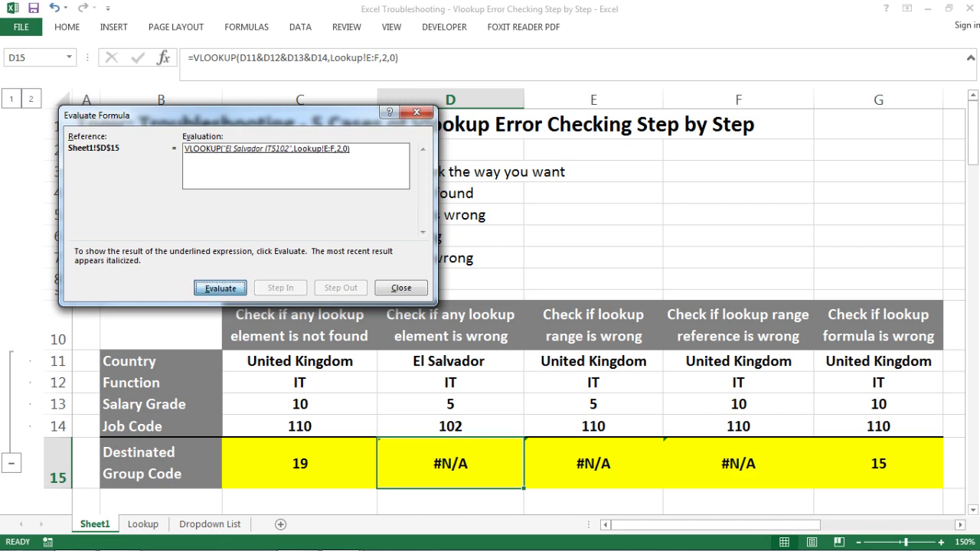
pyautogui.click(220, 287)
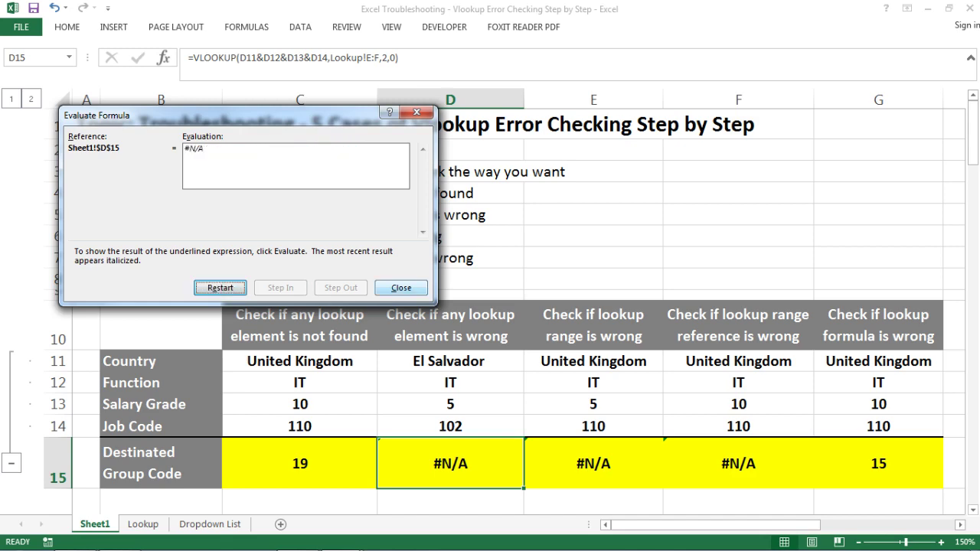
pyautogui.click(401, 288)
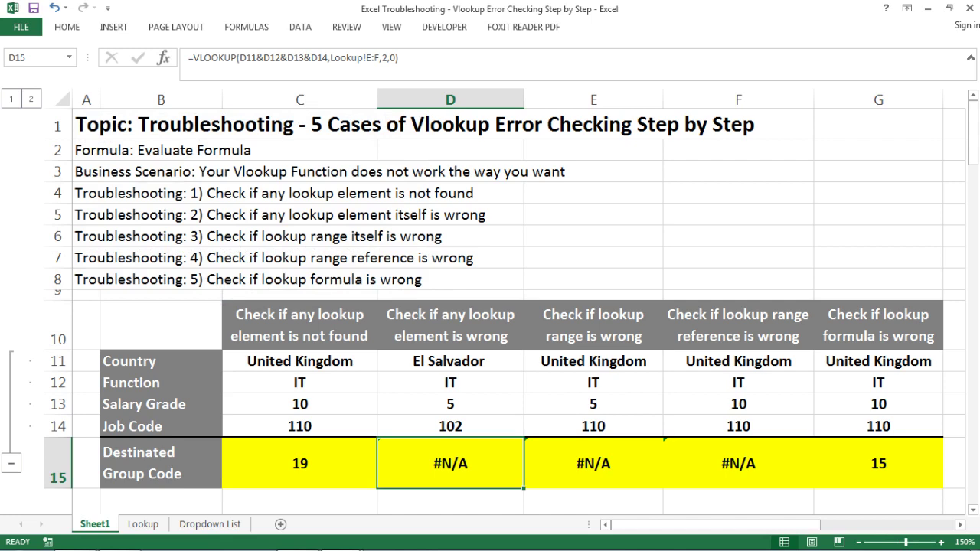
# Check row 2 of the Lookup sheet from Country to Destinated Group Code against D11 to D14, and return to Sheet1
pyautogui.click(143, 525)
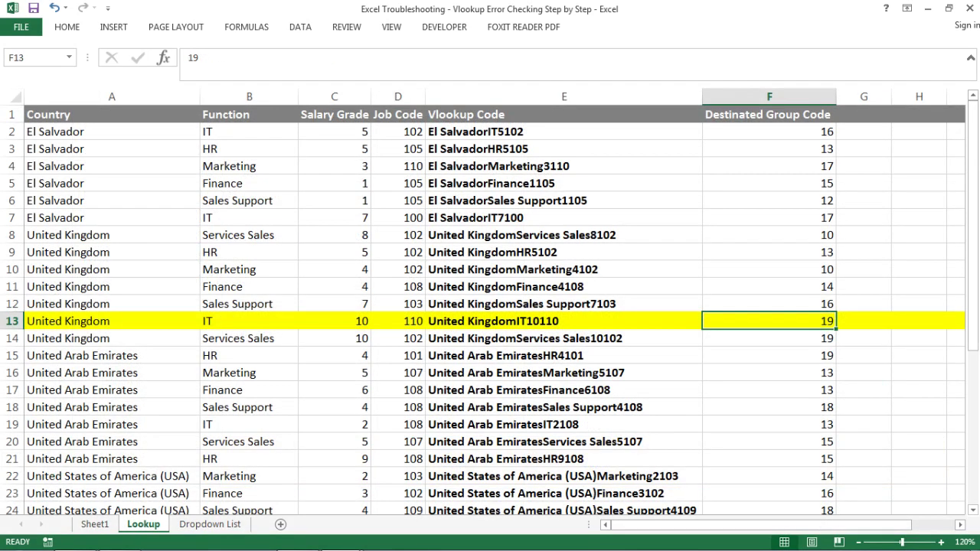
pyautogui.click(111, 131)
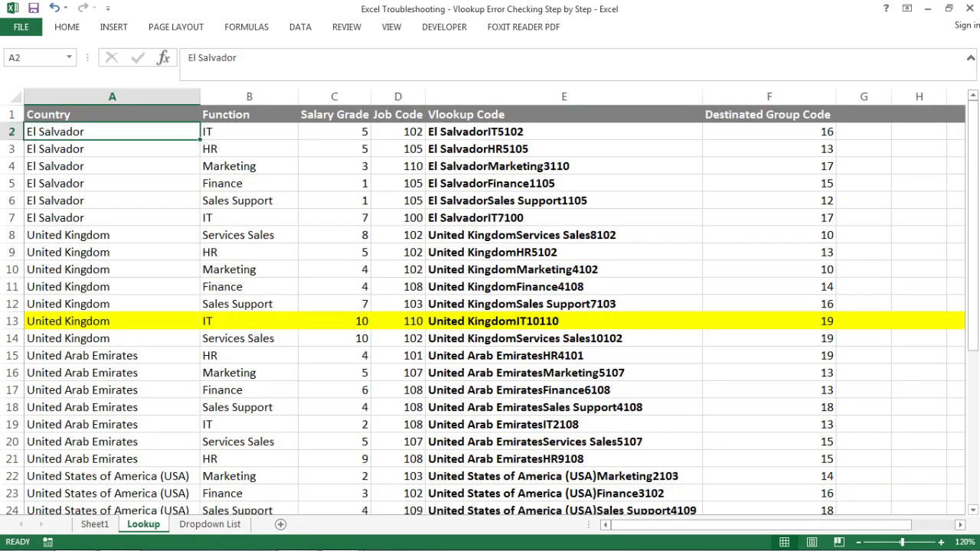
pyautogui.press('Right')
pyautogui.press('Left')
pyautogui.press('Right')
pyautogui.press('Right')
pyautogui.press('Right')
pyautogui.press('Right')
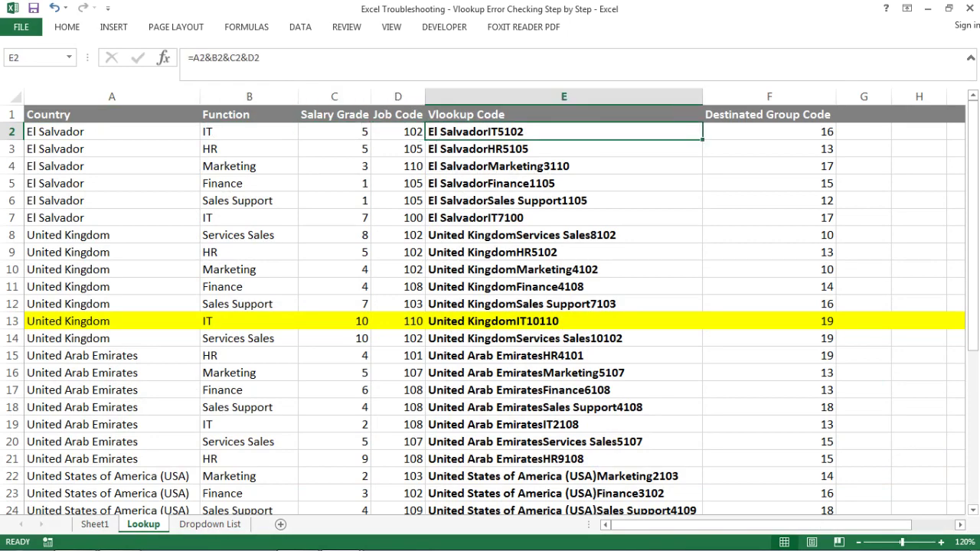
pyautogui.press('Right')
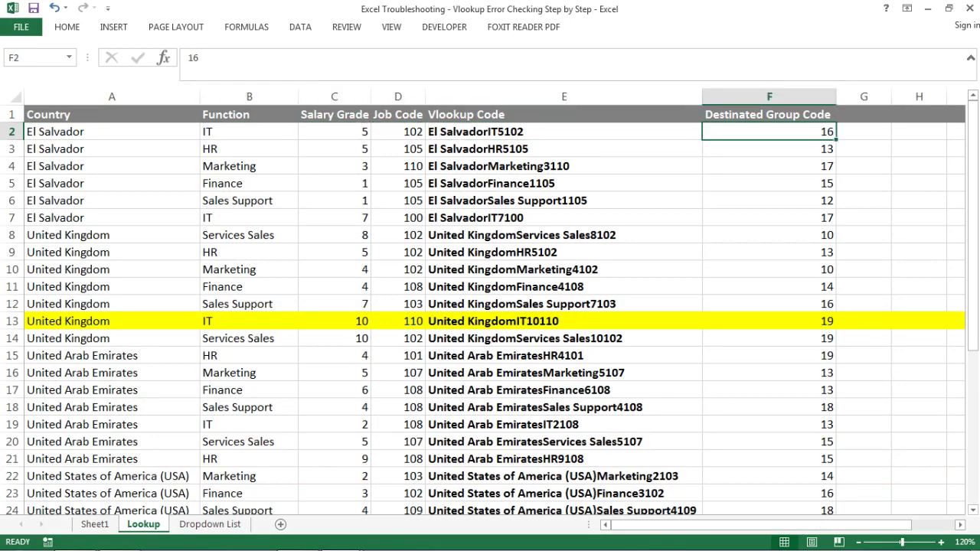
pyautogui.hotkey('ctrl', 'pageup')
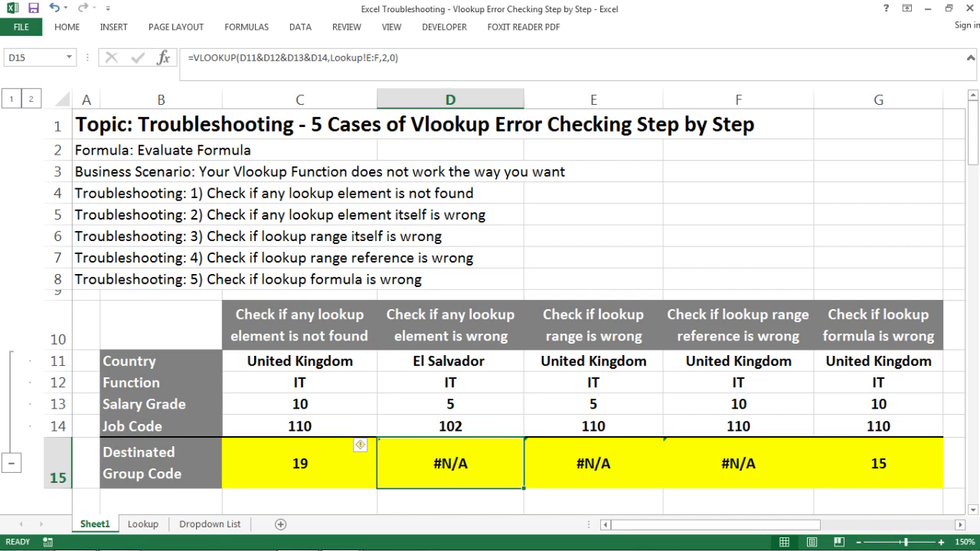
# Evaluate the D15 formula part by part until D11 to D14 are joined into one lookup value, and close Evaluate Formula
pyautogui.click(247, 27)
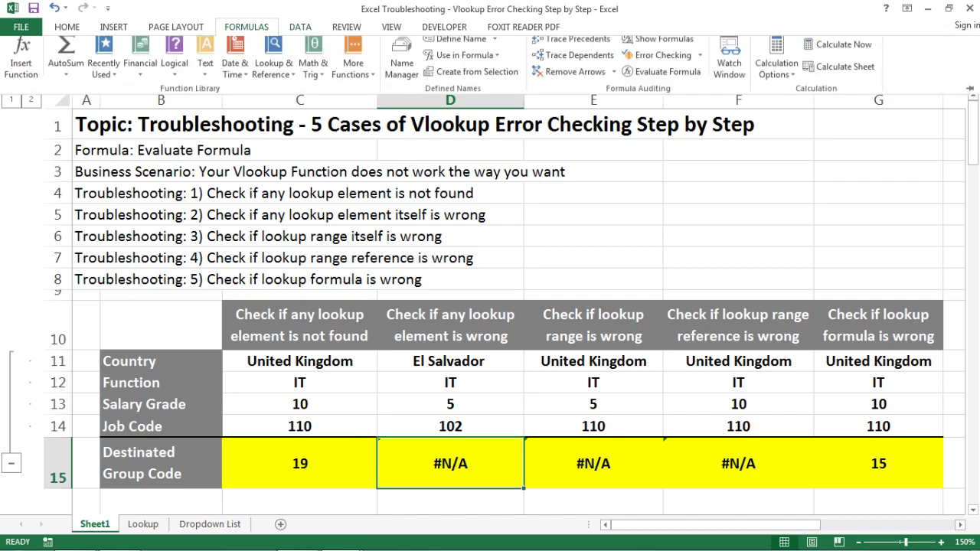
pyautogui.click(664, 81)
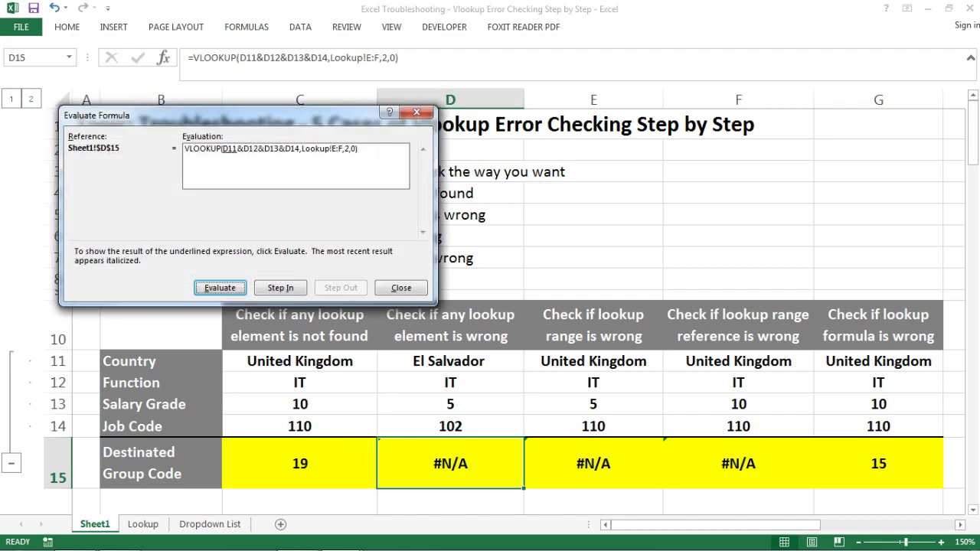
pyautogui.moveTo(249, 114); pyautogui.dragTo(239, 140)
pyautogui.press('Return')
pyautogui.press('Return')
pyautogui.press('Return')
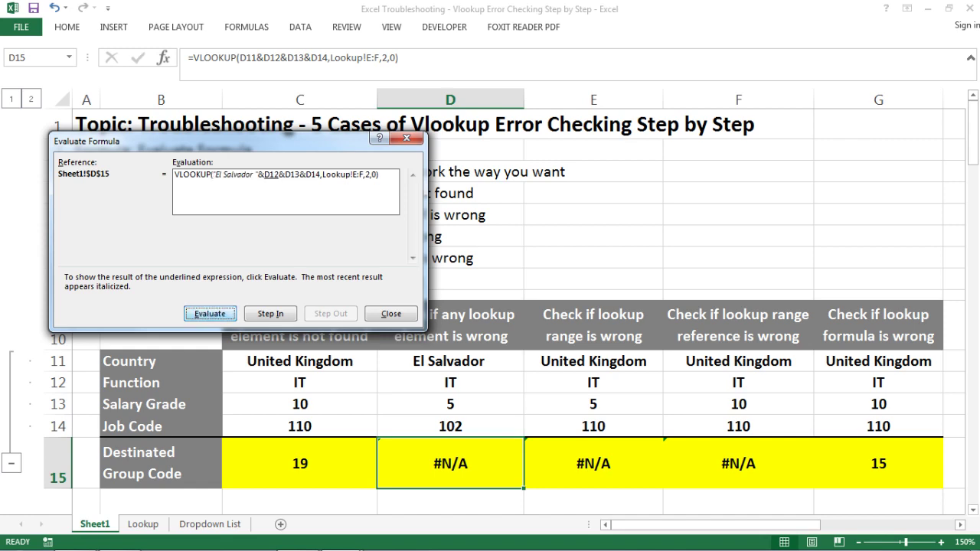
pyautogui.press('Return')
pyautogui.press('Return')
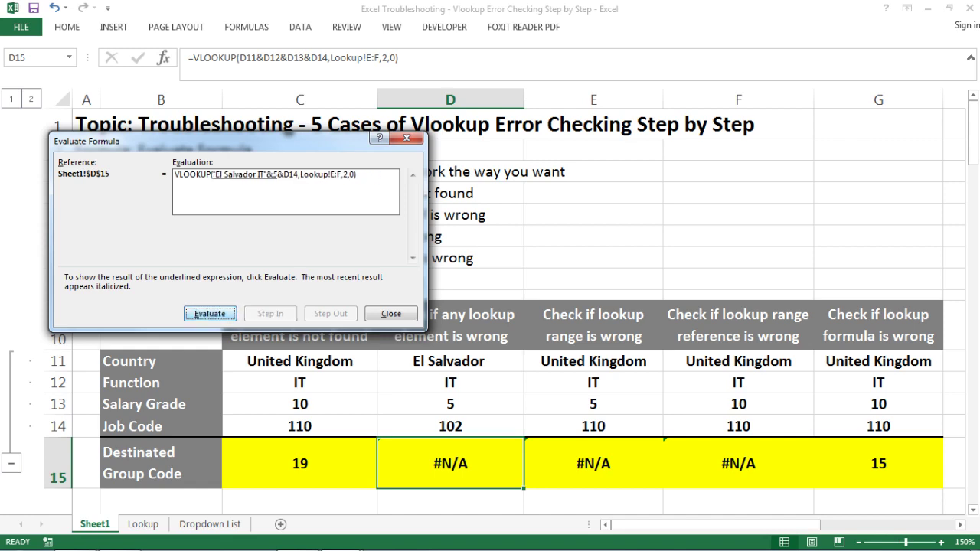
pyautogui.press('Return')
pyautogui.press('Return')
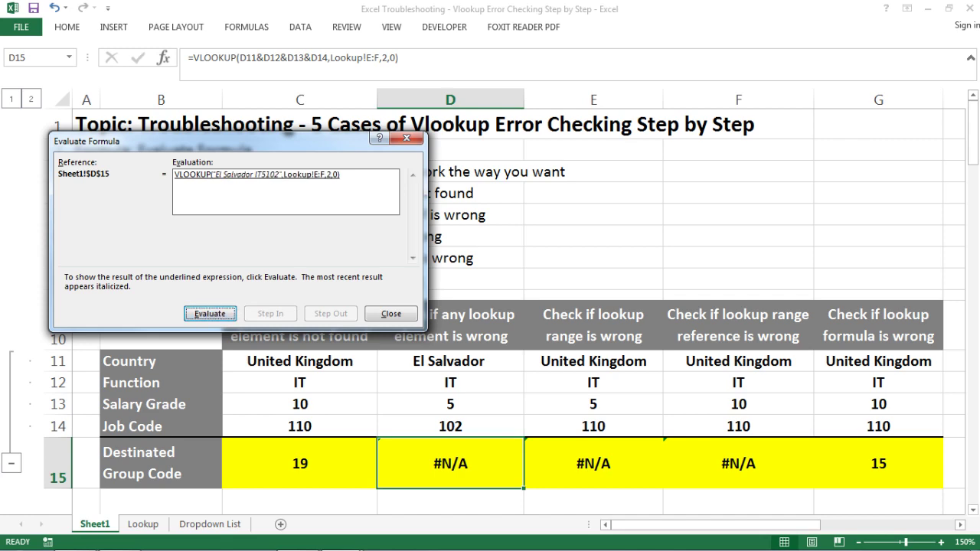
pyautogui.moveTo(230, 141); pyautogui.dragTo(216, 149)
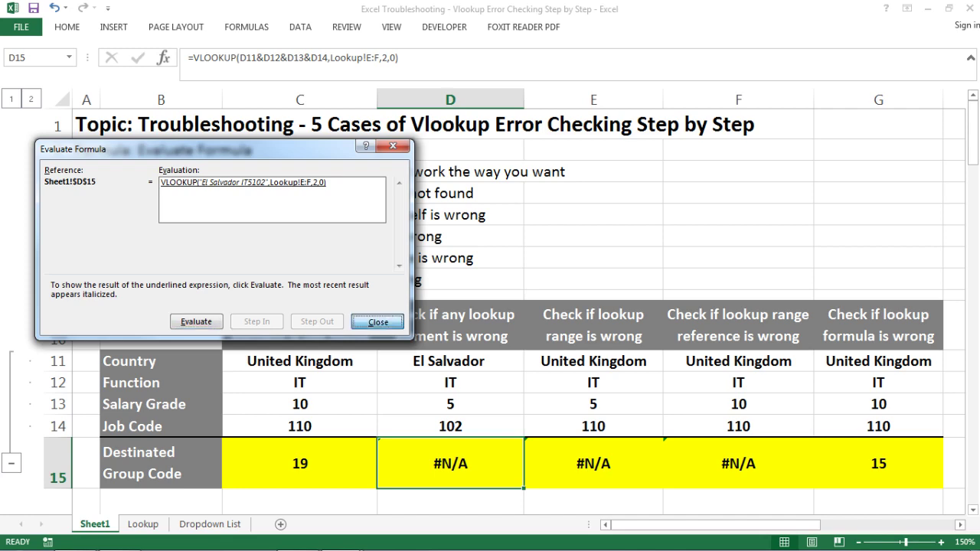
pyautogui.click(378, 322)
# Compare the Vlookup Code in E2 of the Lookup sheet with D15's joined lookup value, and return to Sheet1
pyautogui.click(143, 524)
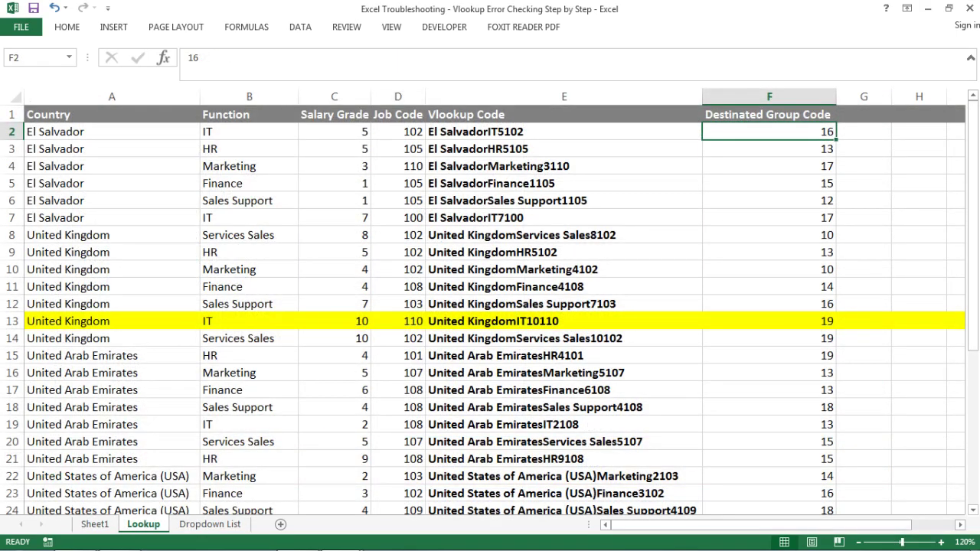
pyautogui.click(563, 131)
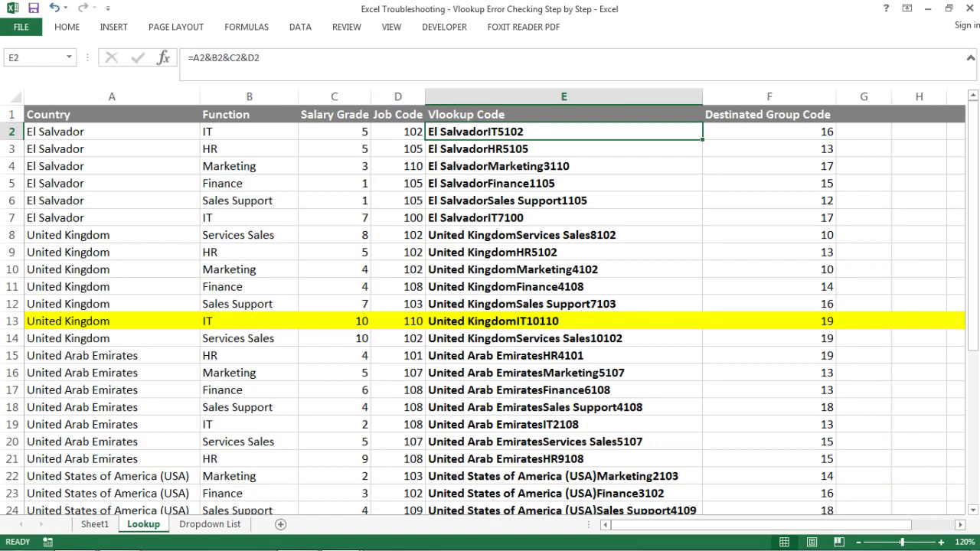
pyautogui.click(95, 524)
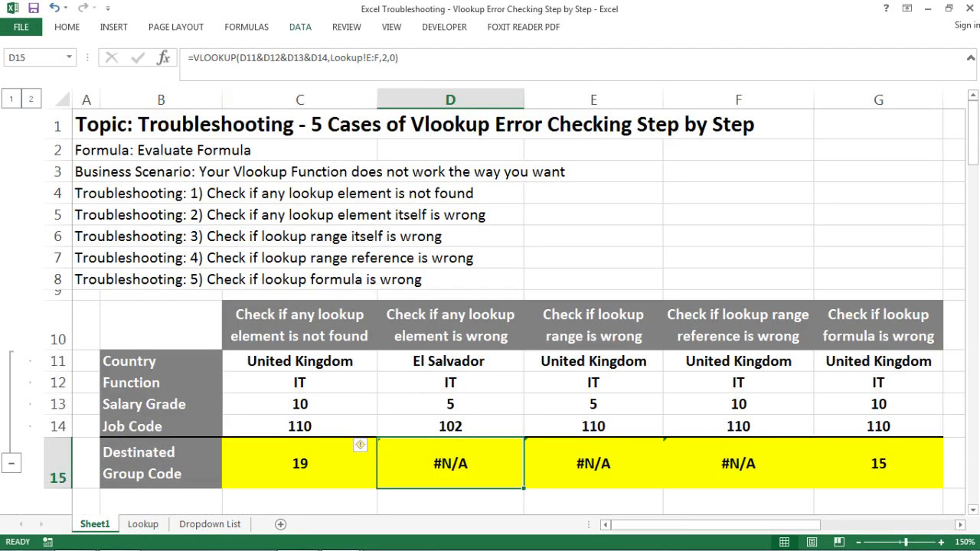
# Evaluate the D15 formula again, running through it repeatedly and stopping at the joined lookup value, and close Evaluate Formula
pyautogui.click(246, 27)
pyautogui.click(650, 79)
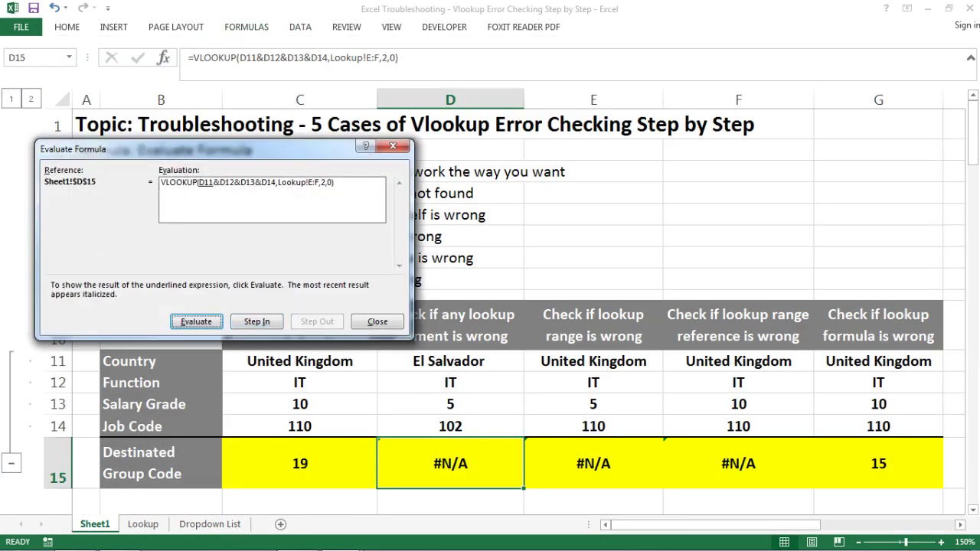
pyautogui.press('Return')
pyautogui.press('Return')
pyautogui.press('Return')
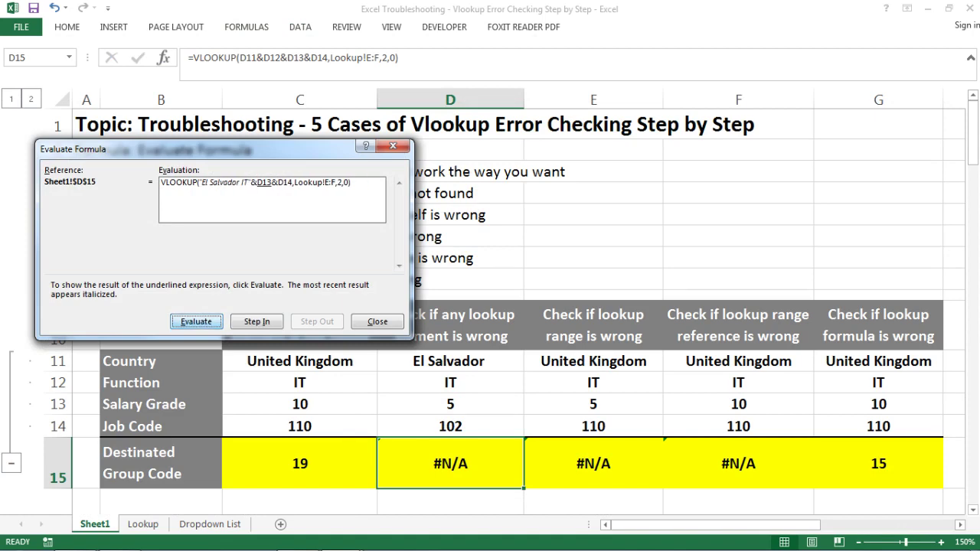
pyautogui.press('Return')
pyautogui.press('Return')
pyautogui.press('Return')
pyautogui.press('Return')
pyautogui.press('Return')
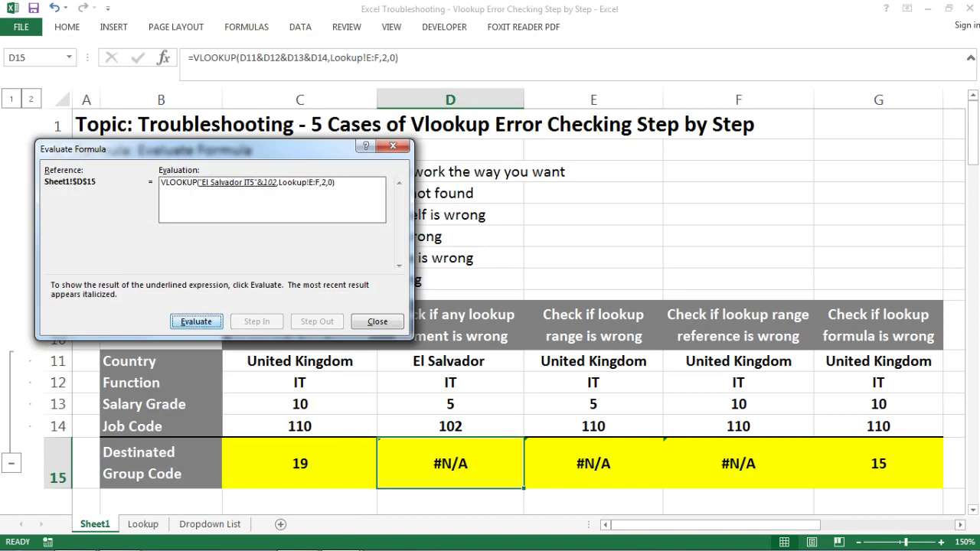
pyautogui.press('Return')
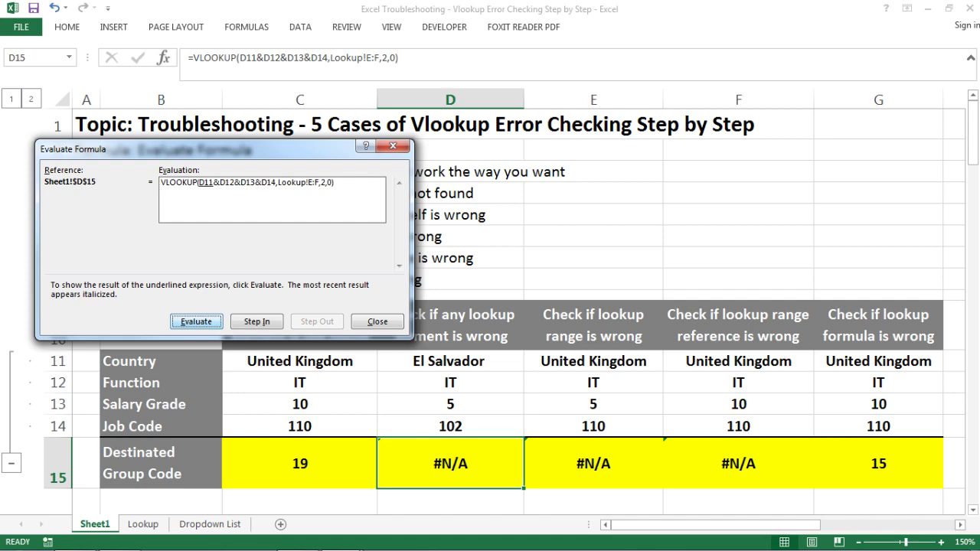
pyautogui.press('Return')
pyautogui.press('Return')
pyautogui.press('Return')
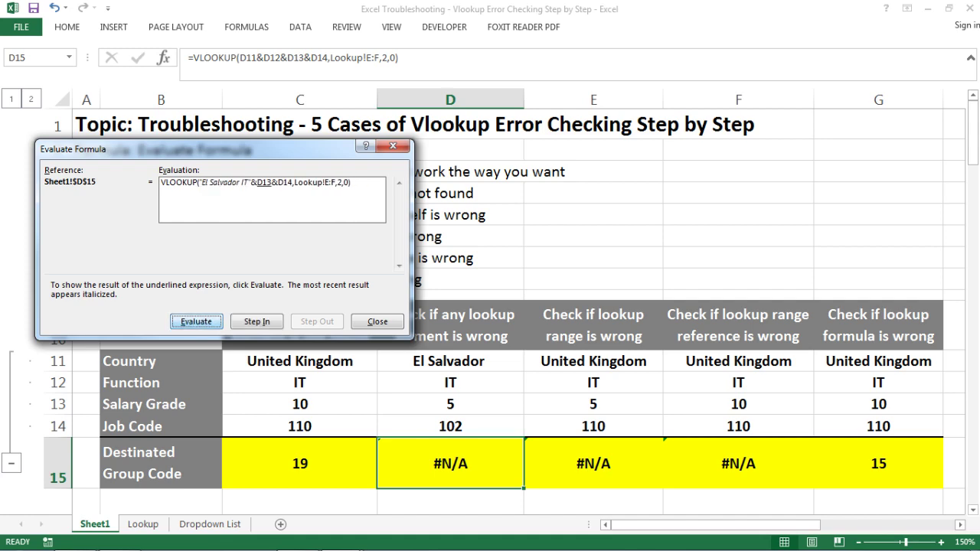
pyautogui.press('Return')
pyautogui.press('Return')
pyautogui.press('Return')
pyautogui.press('Return')
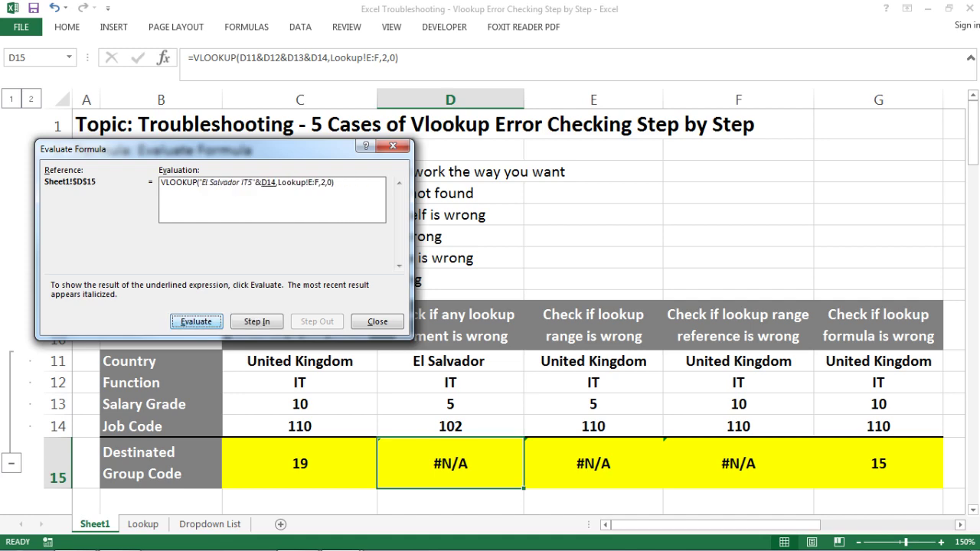
pyautogui.press('Return')
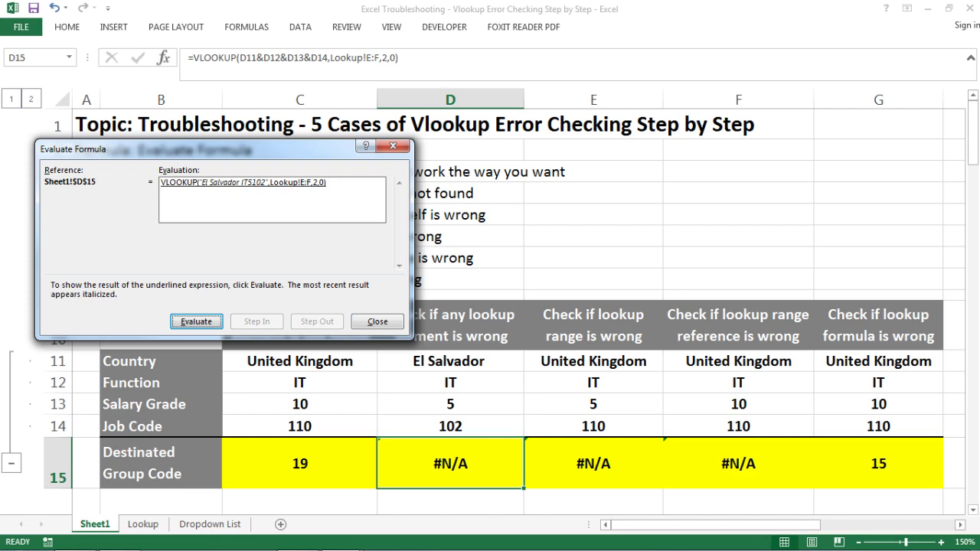
pyautogui.click(377, 321)
# Inspect the cell references in E2's concatenation formula on the Lookup sheet without changing it, and return to Sheet1
pyautogui.click(143, 524)
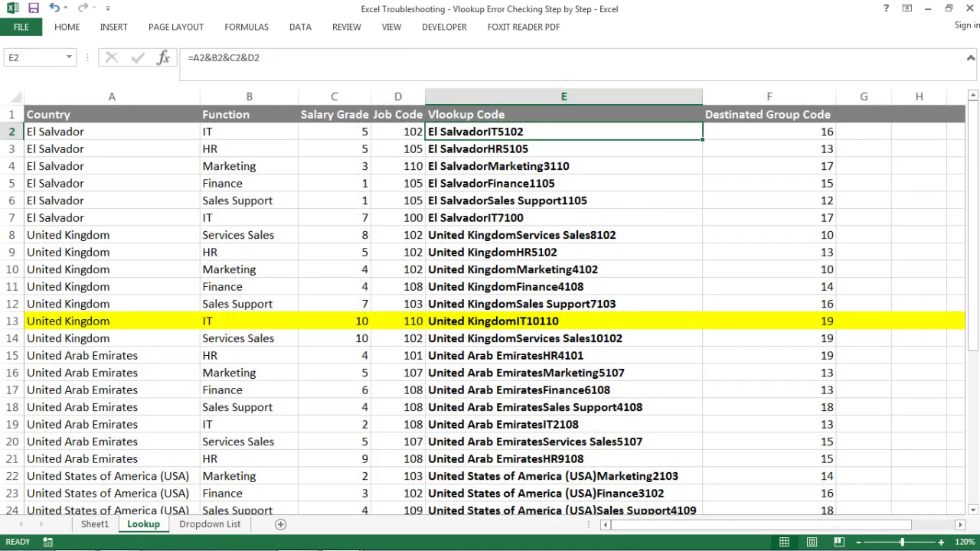
pyautogui.press('F2')
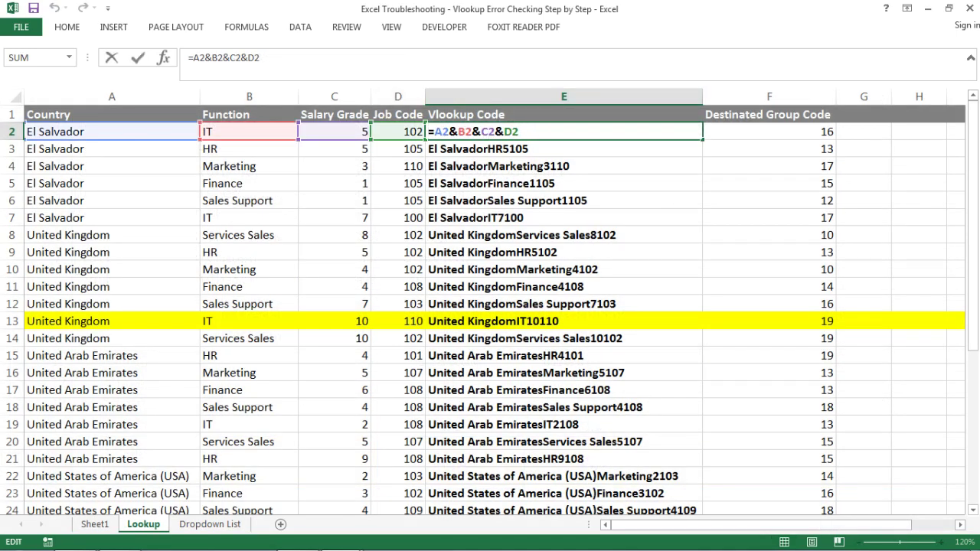
pyautogui.press('Return')
pyautogui.press('Up')
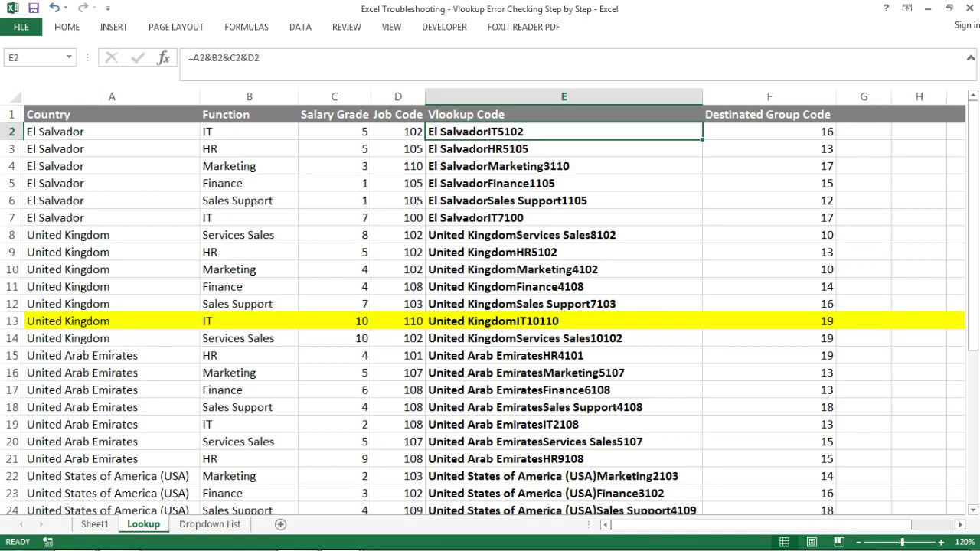
pyautogui.click(107, 460)
pyautogui.click(94, 525)
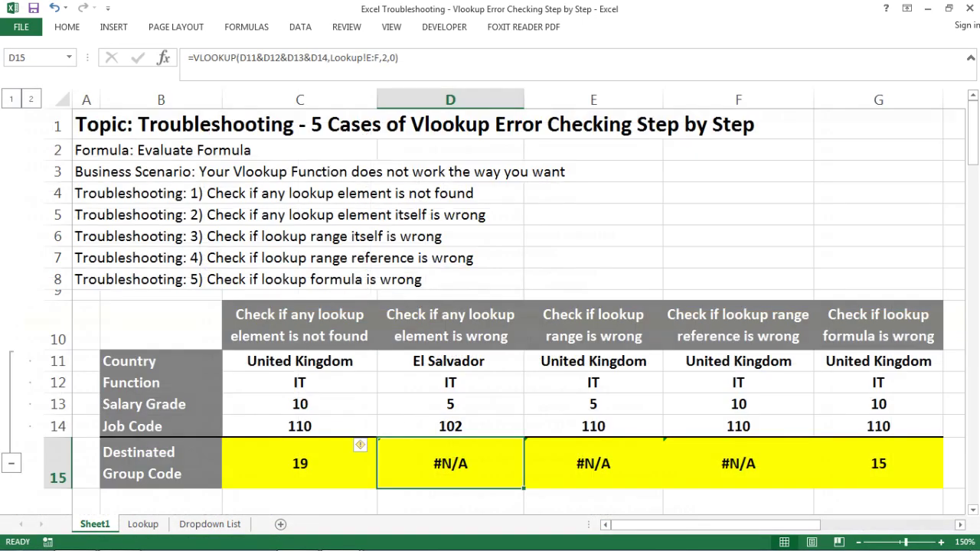
# Choose El Salvador again from the country dropdown in D11
pyautogui.click(450, 361)
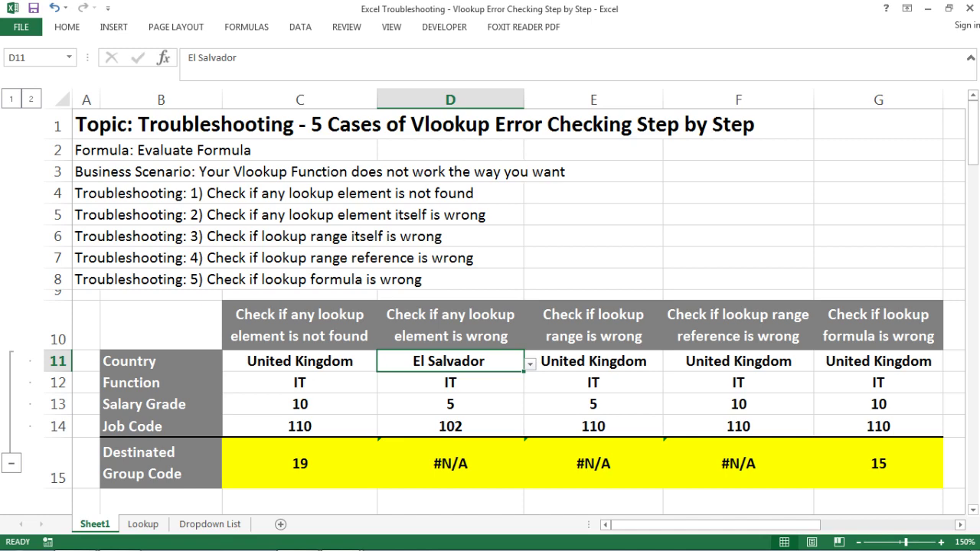
pyautogui.hotkey('alt', 'Down')
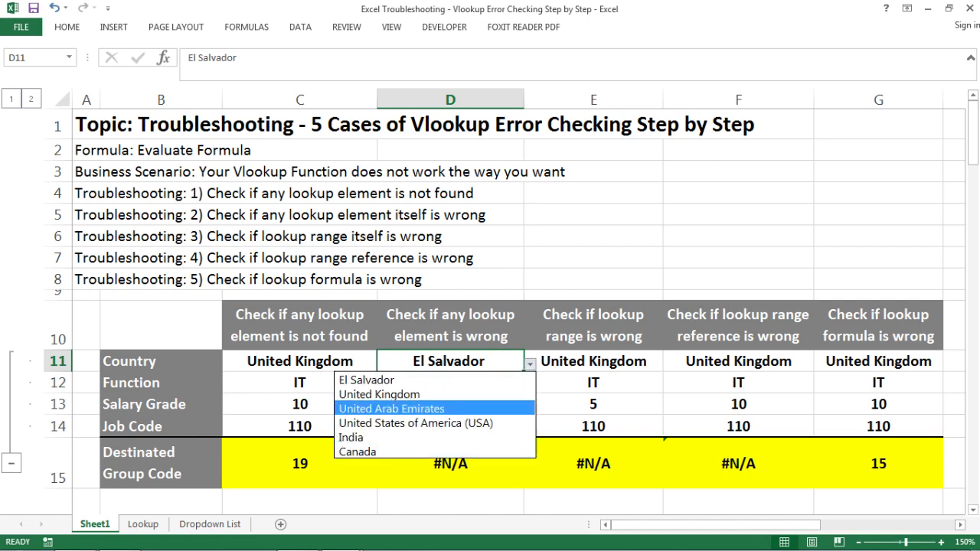
pyautogui.click(395, 381)
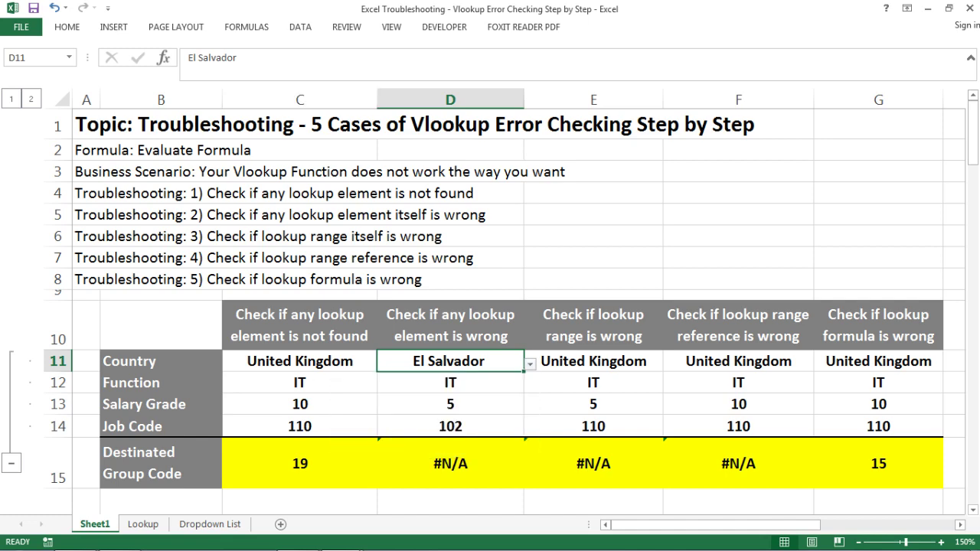
# Review the list source in D11's Data Validation settings, moving the dialog clear of column B, and cancel without changes
pyautogui.click(300, 26)
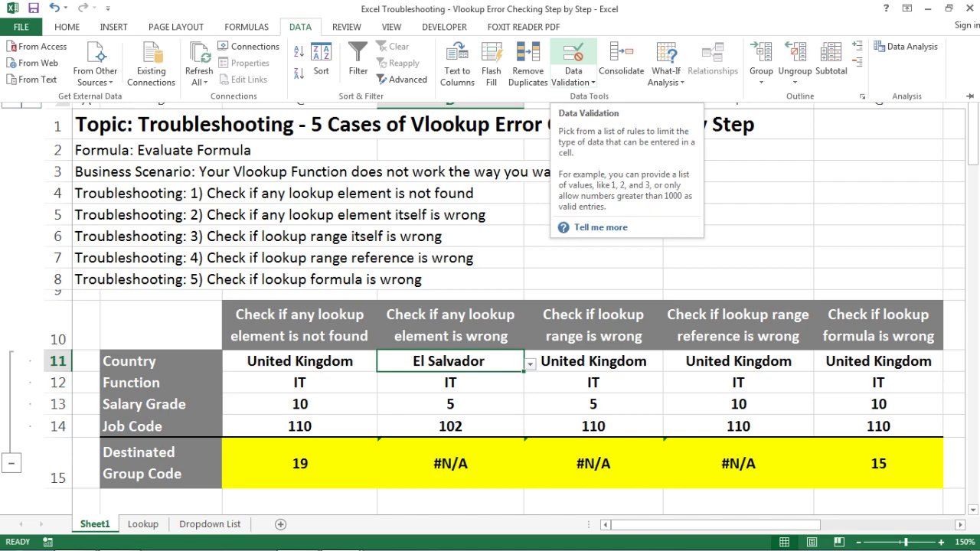
pyautogui.click(573, 57)
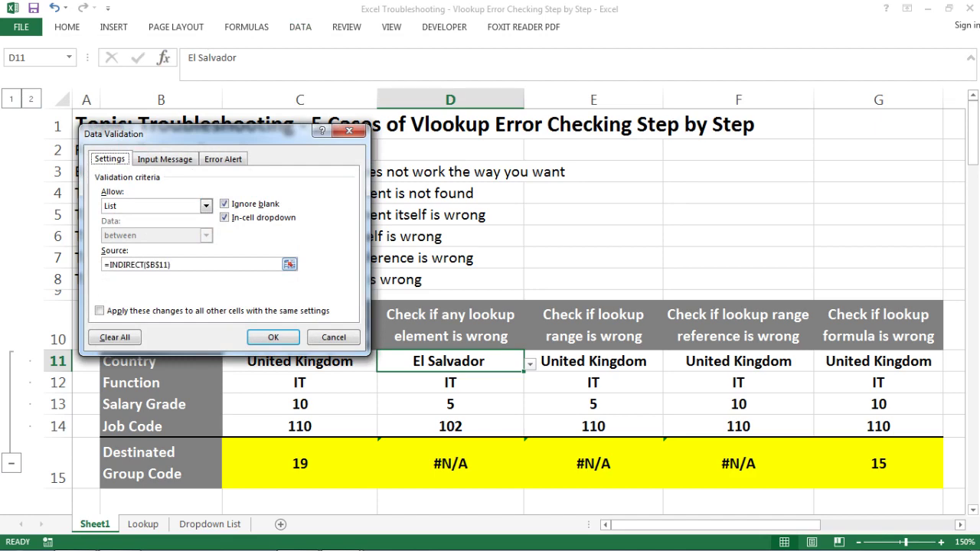
pyautogui.moveTo(191, 133); pyautogui.dragTo(535, 146)
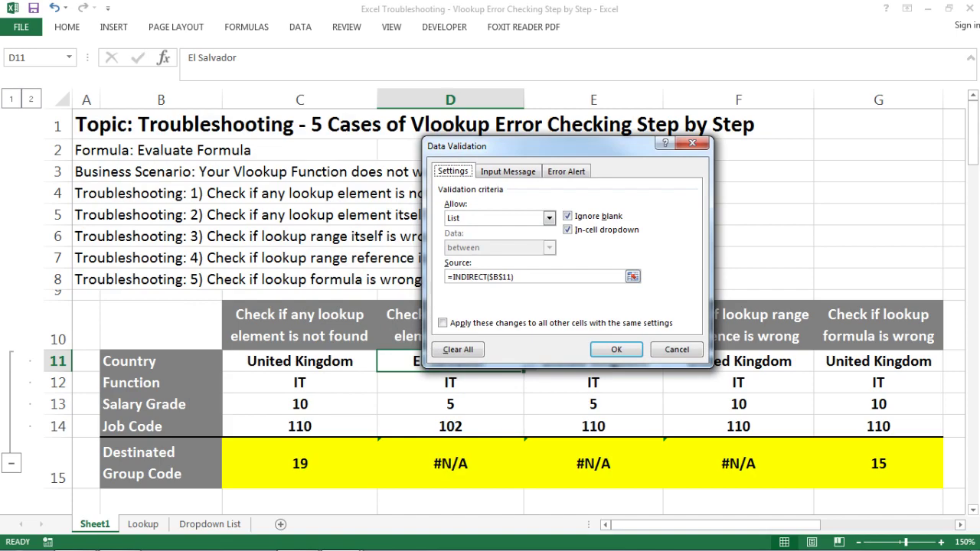
pyautogui.click(677, 350)
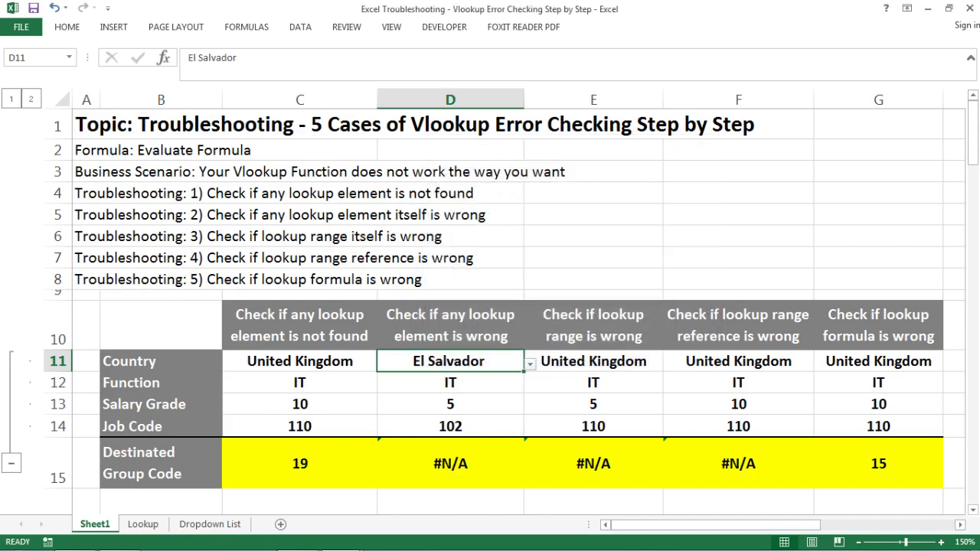
# Select the Country label in B11 and go to the named range Country
pyautogui.click(161, 361)
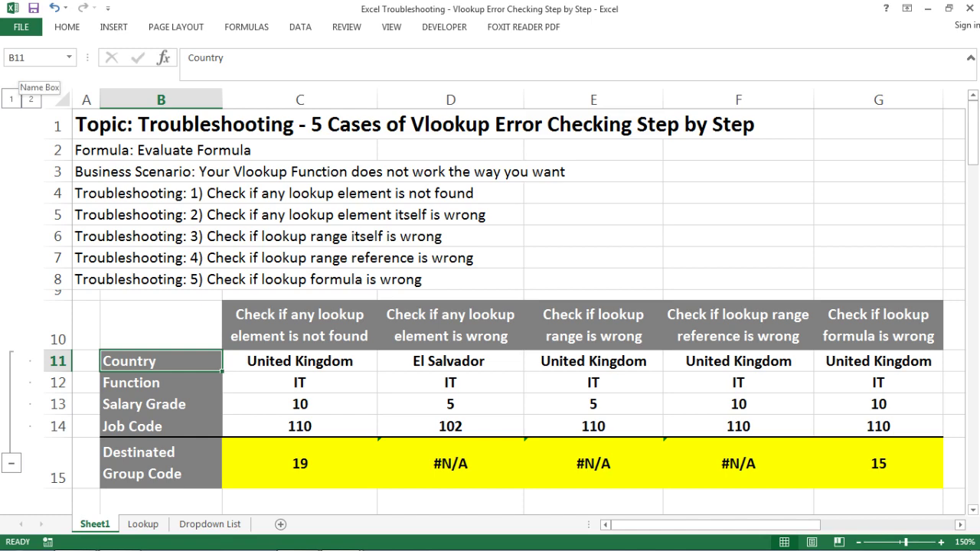
pyautogui.click(68, 57)
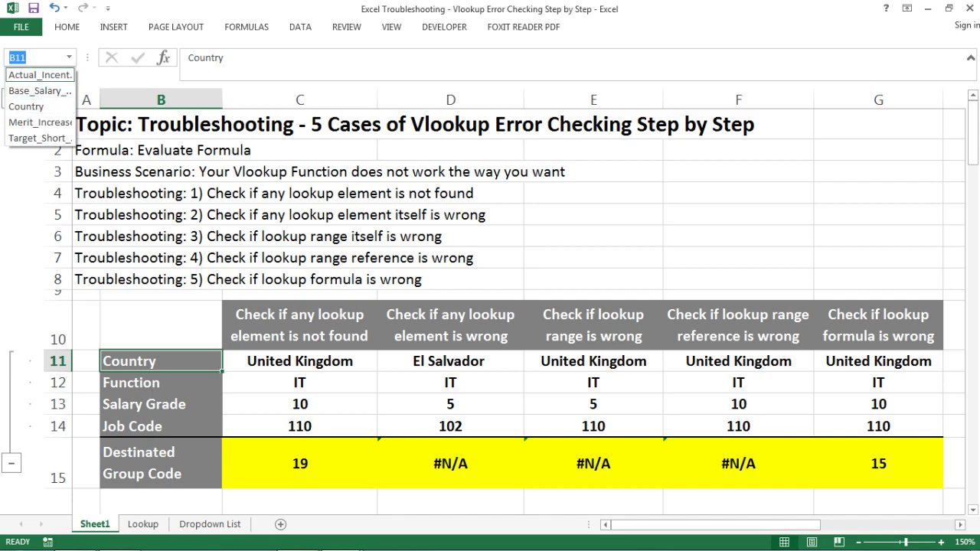
pyautogui.click(38, 107)
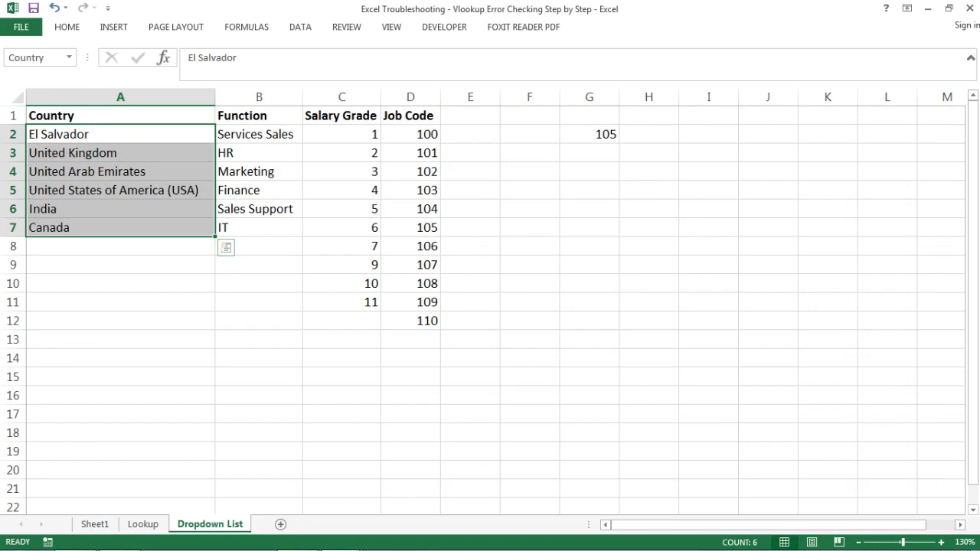
# Remove the trailing space after El Salvador in A2 of the Dropdown List sheet's Country list
pyautogui.moveTo(120, 134); pyautogui.dragTo(120, 228)
pyautogui.press('Down')
pyautogui.press('Up')
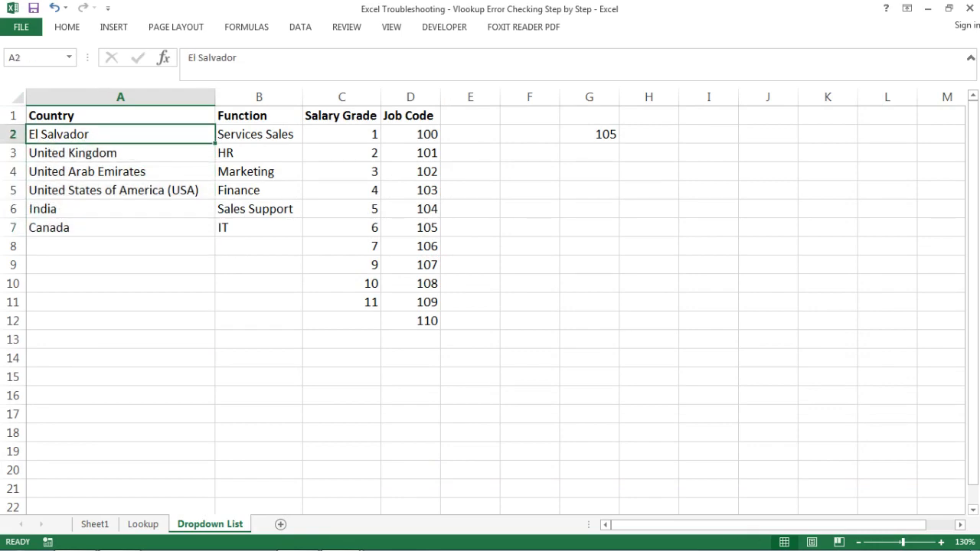
pyautogui.press('F2')
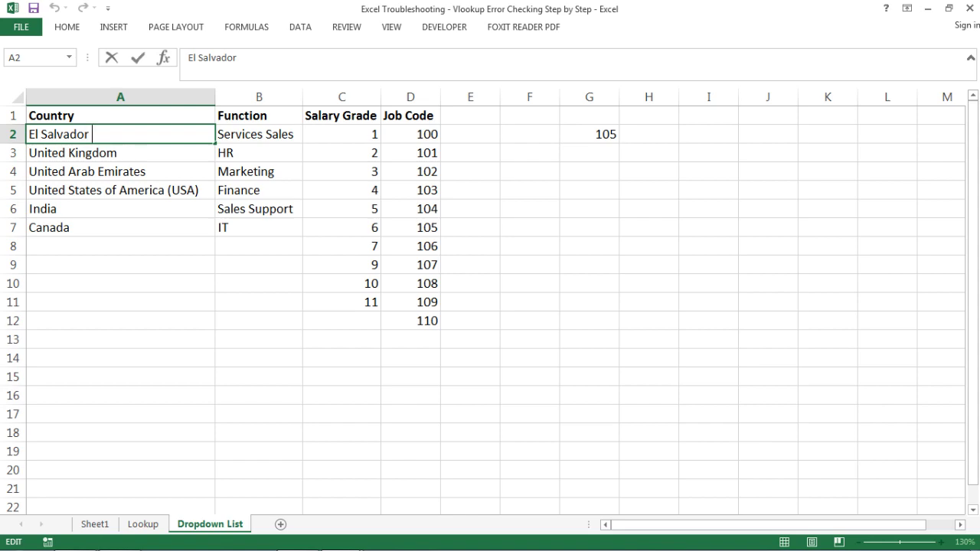
pyautogui.press('BackSpace')
pyautogui.press('Return')
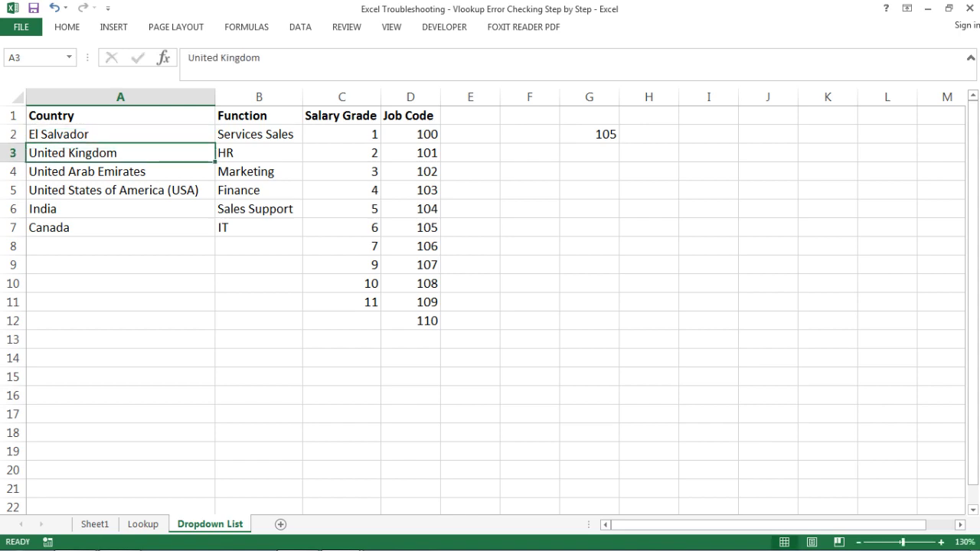
# Return to Sheet1, choose El Salvador again from D11's country dropdown and check the VLOOKUP in D15
pyautogui.click(95, 524)
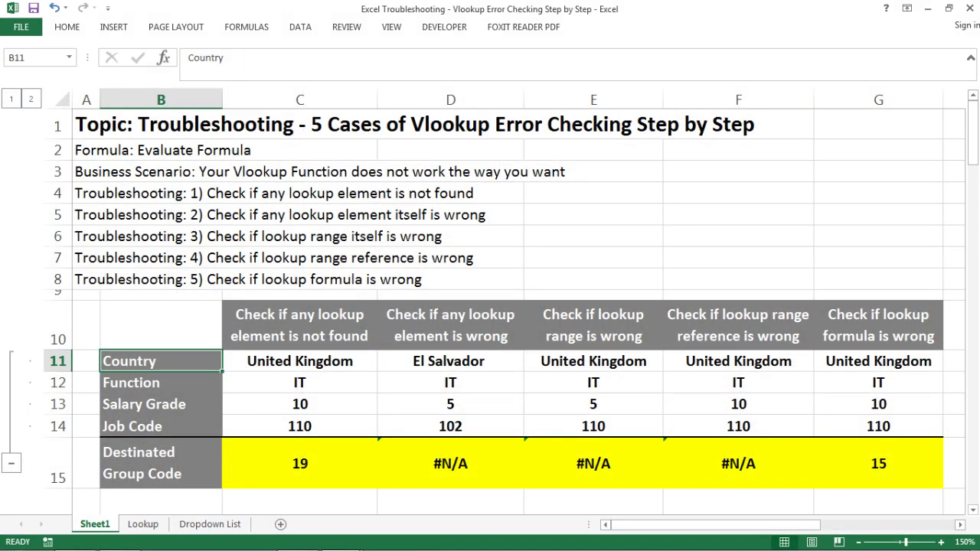
pyautogui.click(450, 361)
pyautogui.click(529, 364)
pyautogui.click(368, 380)
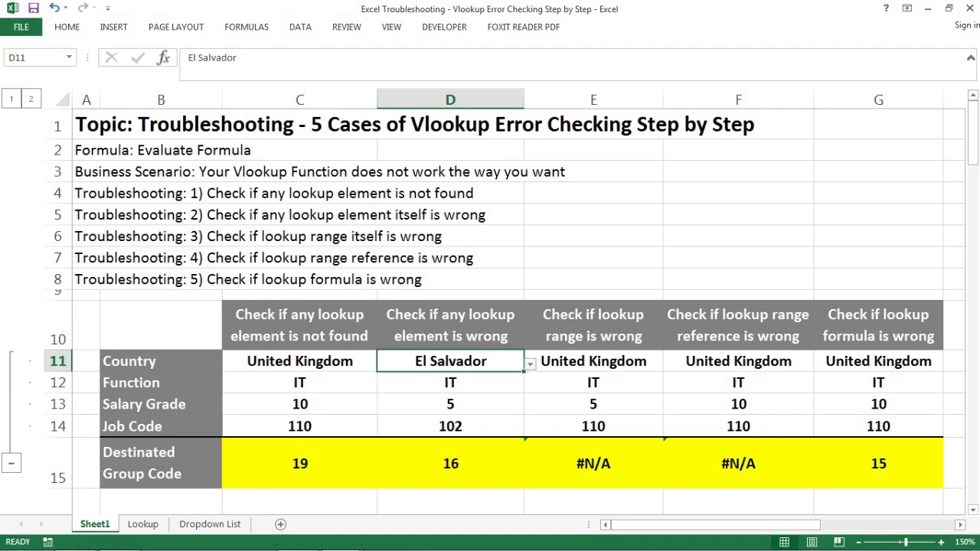
pyautogui.click(450, 464)
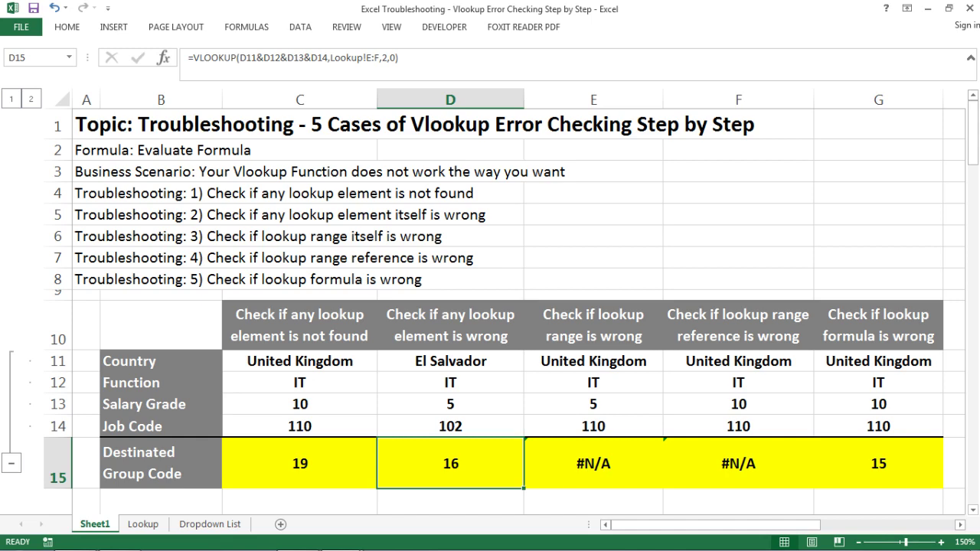
# Compare the lookup elements of the third case in column E with the first case's C11:C14, ending at E15
pyautogui.click(593, 463)
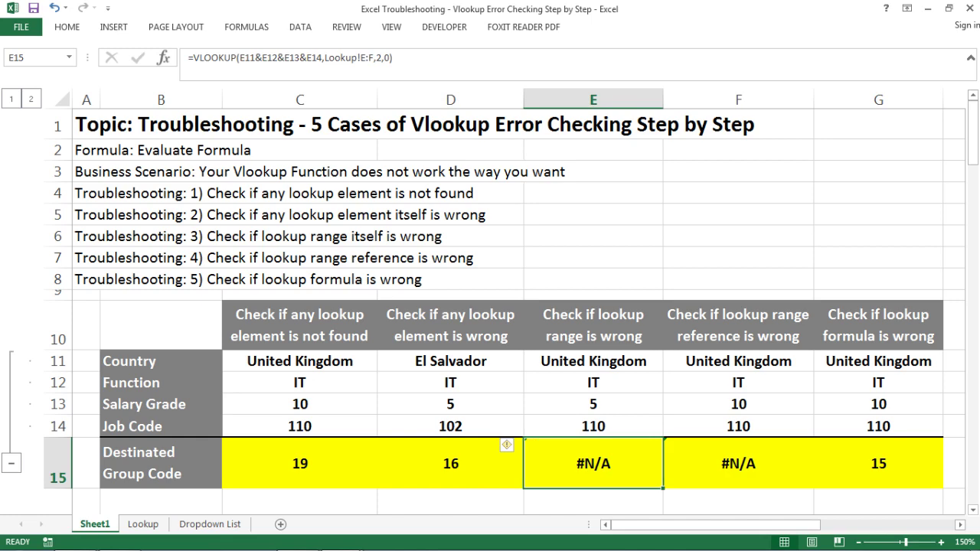
pyautogui.click(593, 361)
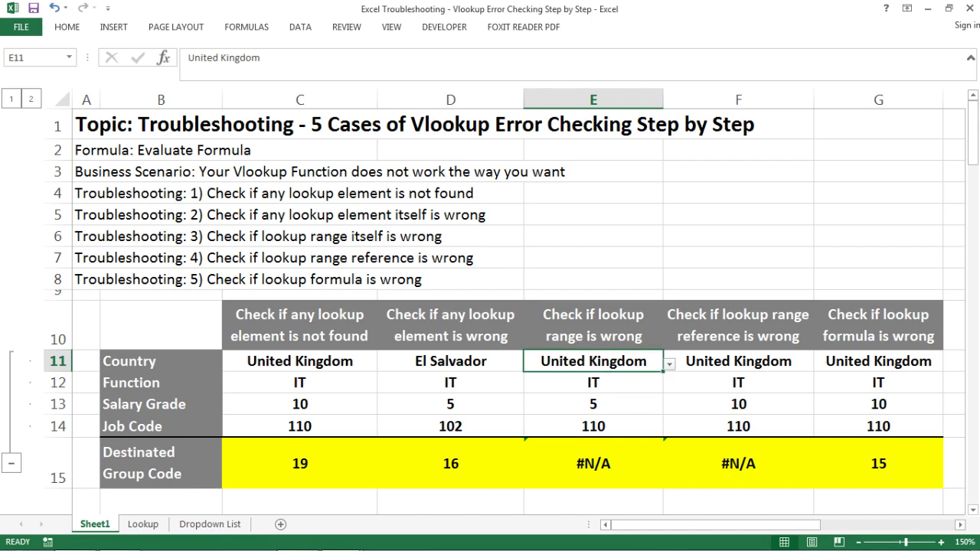
pyautogui.click(299, 361)
pyautogui.click(299, 383)
pyautogui.click(299, 404)
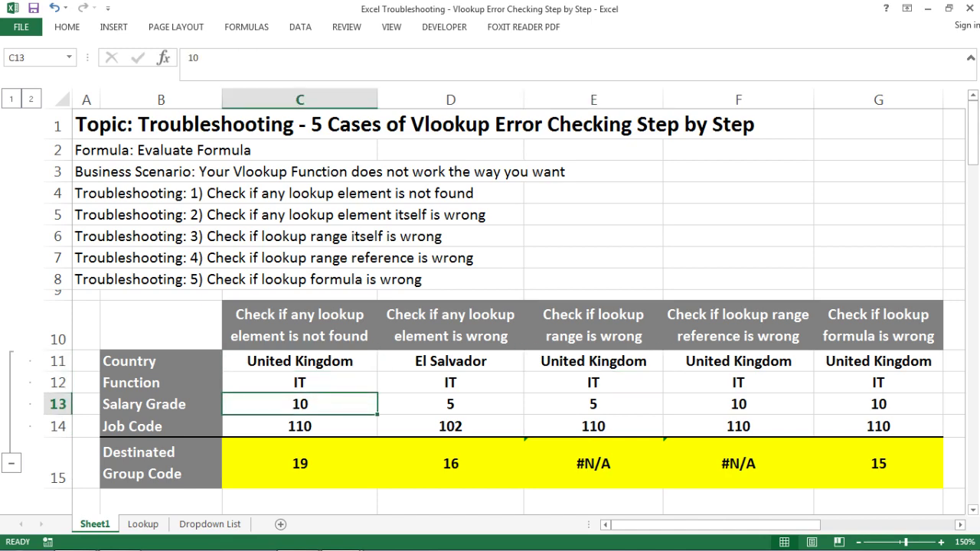
pyautogui.click(300, 426)
pyautogui.click(593, 361)
pyautogui.click(594, 464)
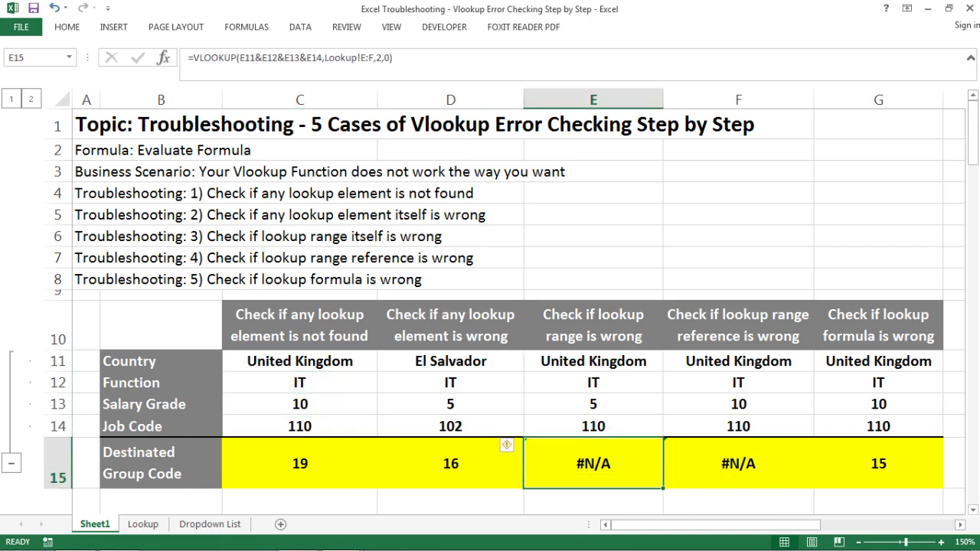
# Inspect E15's VLOOKUP references without changing them and go through the lookup elements in E11:E14
pyautogui.doubleClick(594, 463)
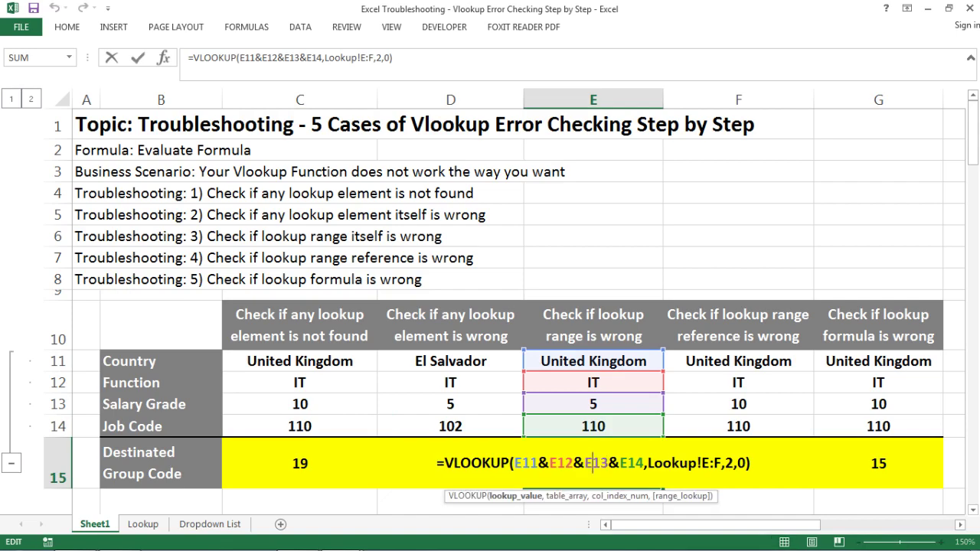
pyautogui.press('Return')
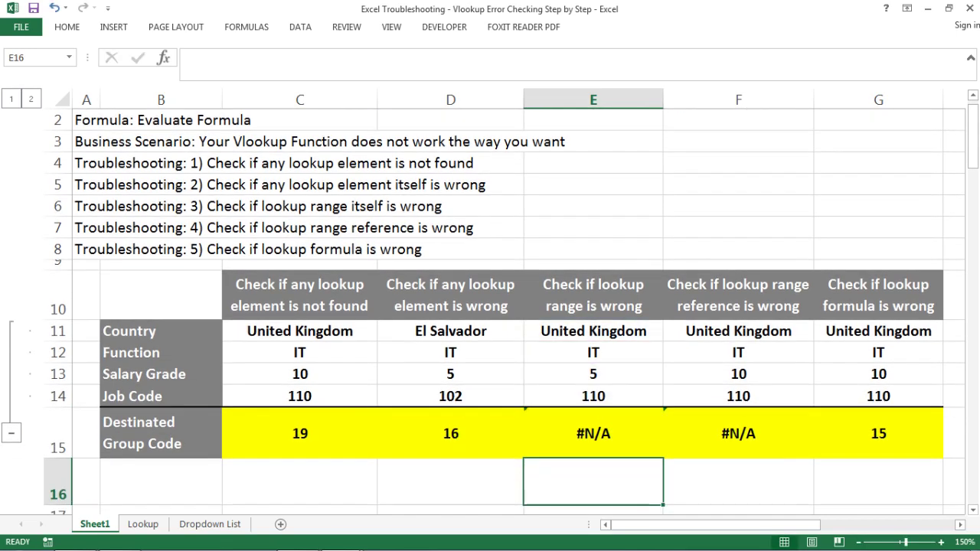
pyautogui.press('Up')
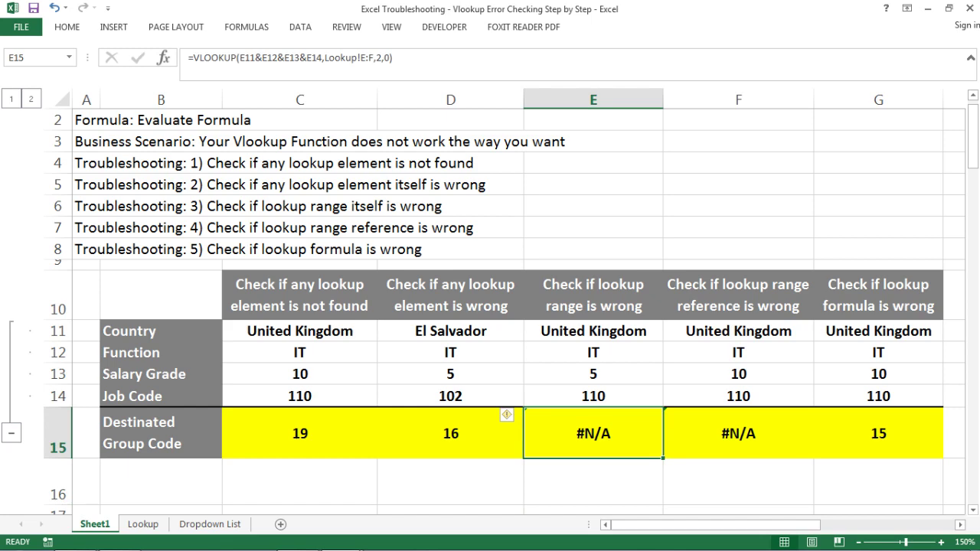
pyautogui.press('Up')
pyautogui.press('Up')
pyautogui.press('Up')
pyautogui.press('Up')
pyautogui.press('Down')
pyautogui.press('Down')
pyautogui.press('Down')
pyautogui.press('Down')
pyautogui.click(593, 331)
pyautogui.click(593, 353)
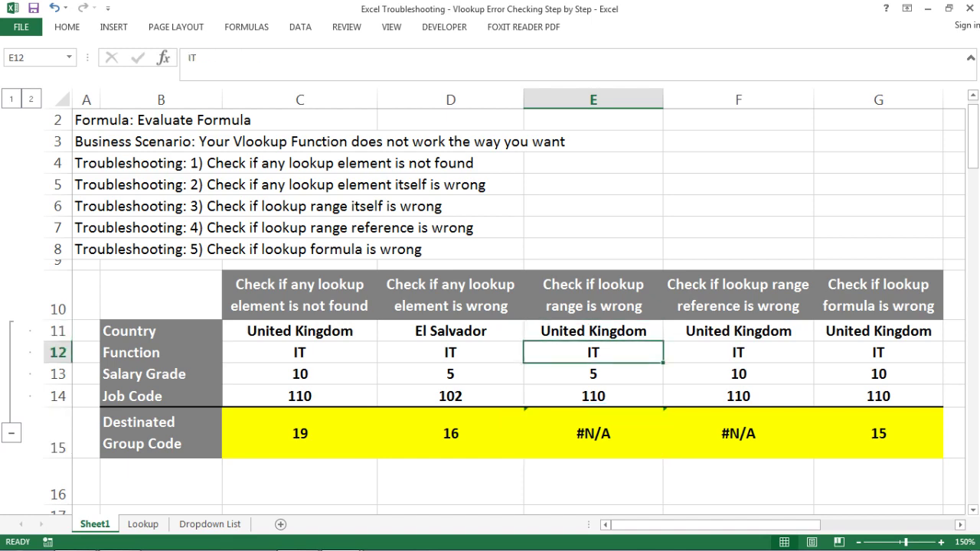
pyautogui.click(593, 375)
pyautogui.click(593, 397)
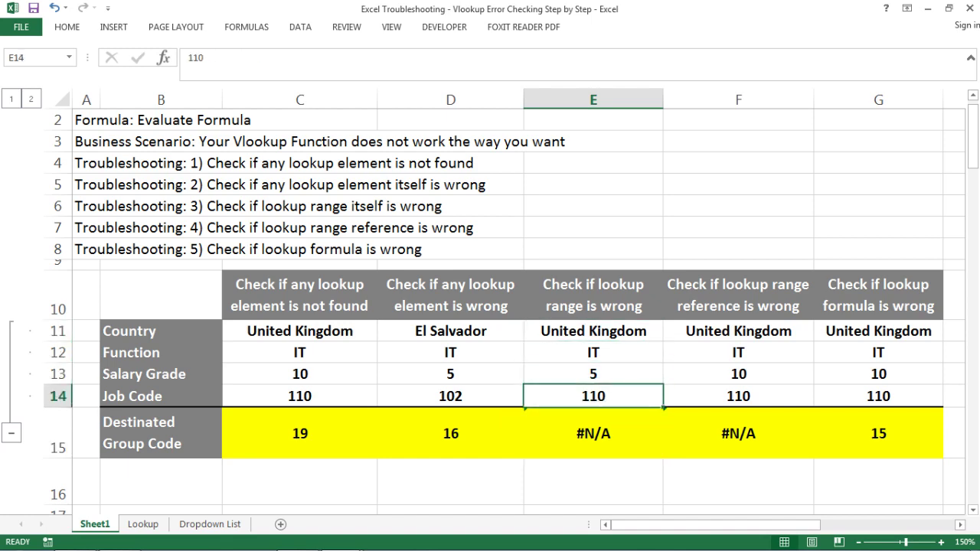
# Examine the United Kingdom rows 8 to 14 on the Lookup sheet, especially row 13, and return to Sheet1
pyautogui.click(143, 523)
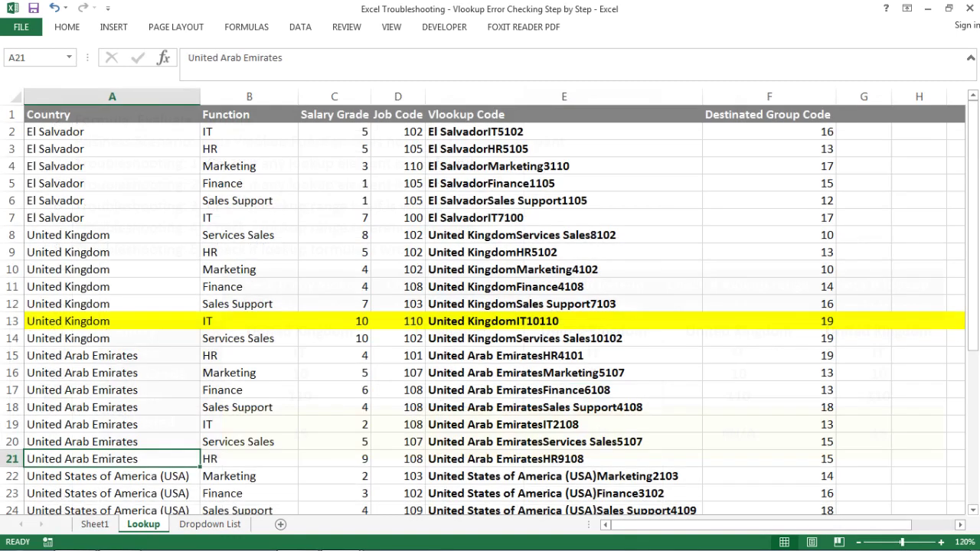
pyautogui.moveTo(12, 235); pyautogui.dragTo(12, 346)
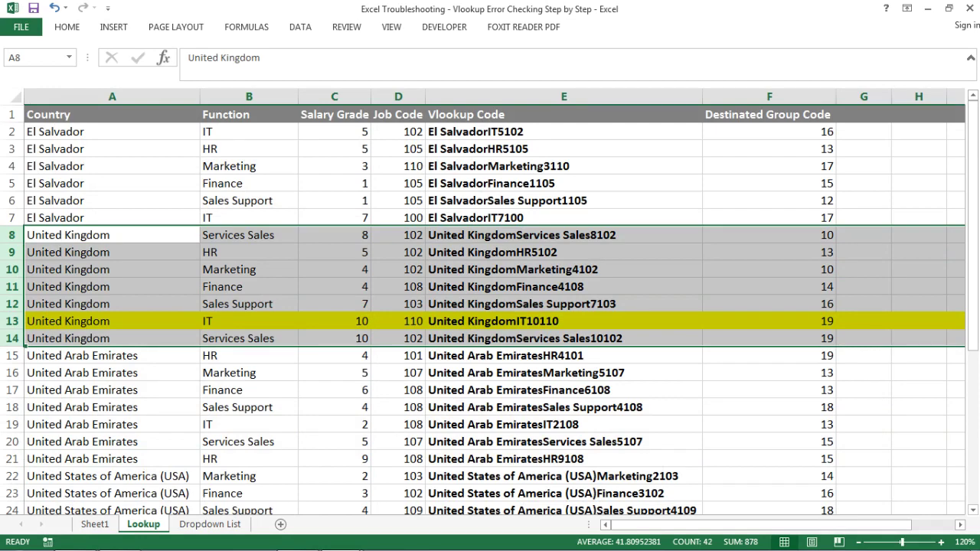
pyautogui.click(563, 287)
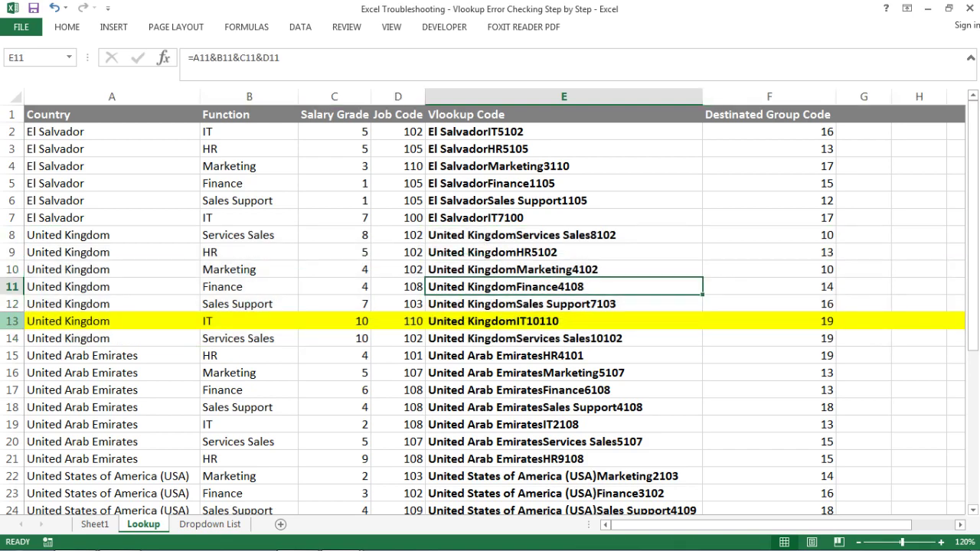
pyautogui.click(12, 322)
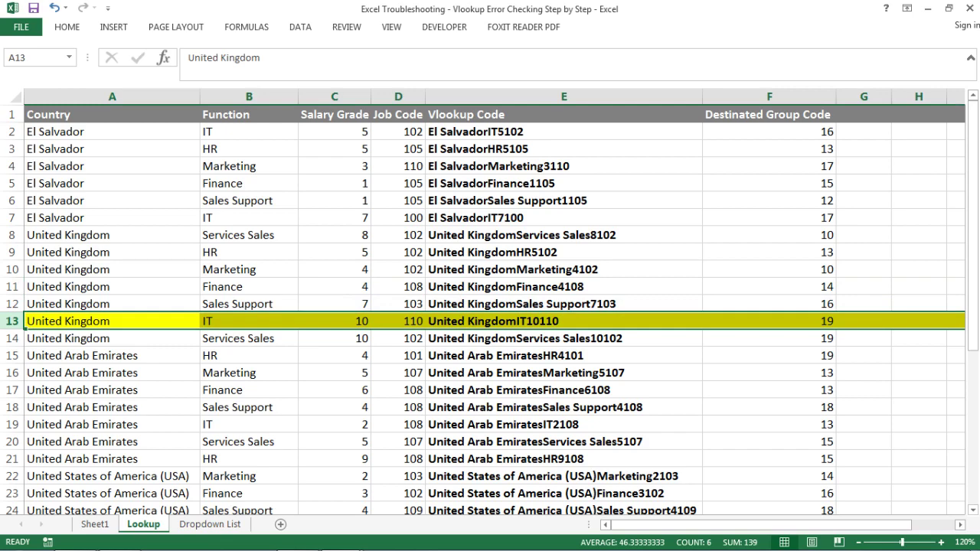
pyautogui.click(95, 523)
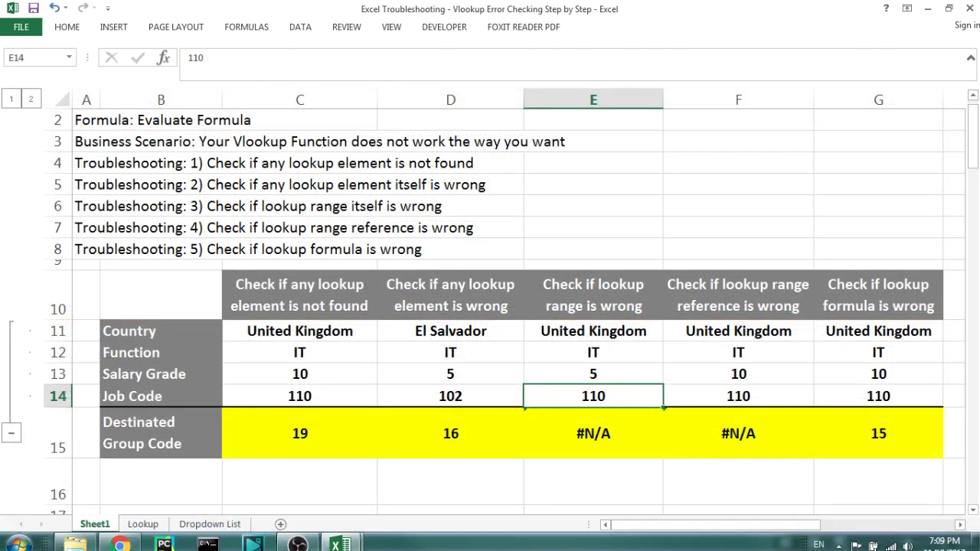
# Insert a copy of the highlighted United Kingdom IT row 13 directly below it on the Lookup sheet
pyautogui.click(143, 523)
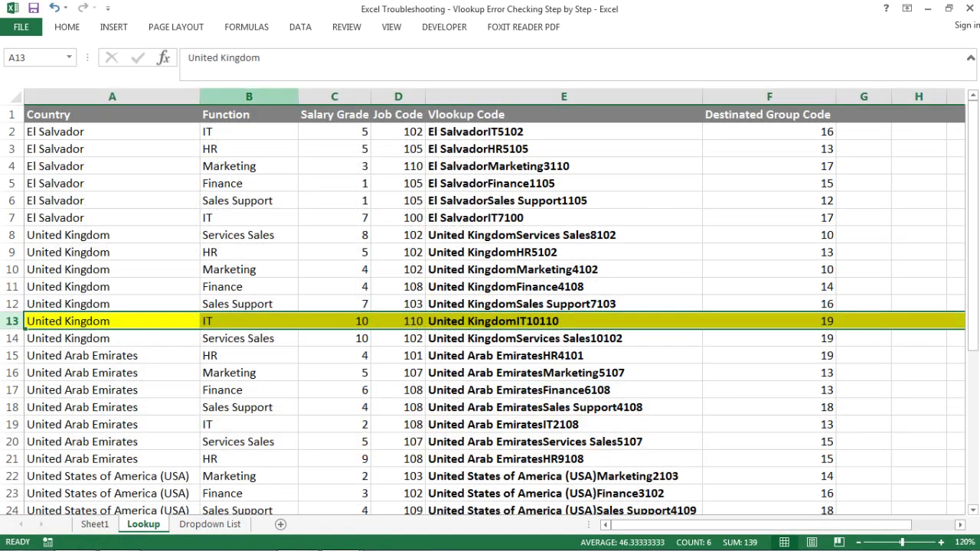
pyautogui.hotkey('ctrl', 'c')
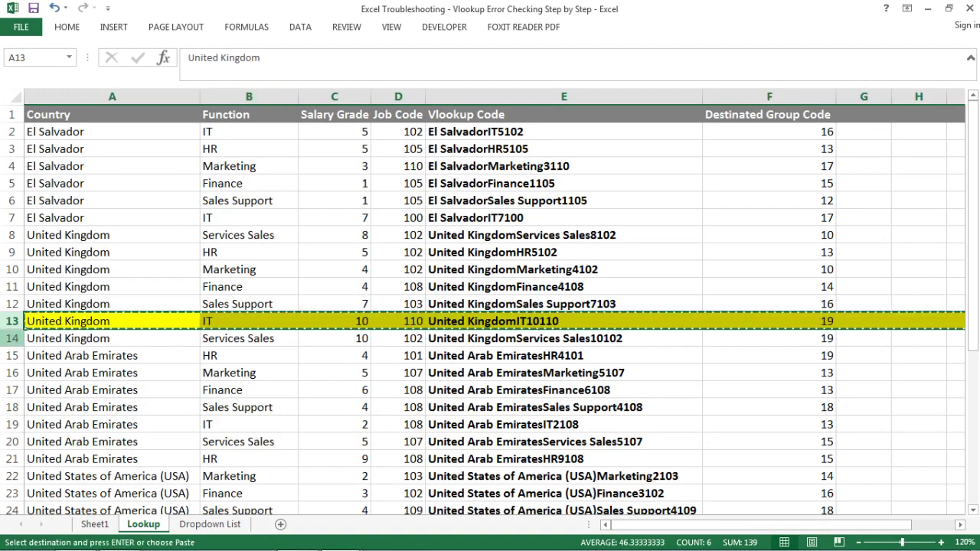
pyautogui.rightClick(13, 338)
pyautogui.click(72, 222)
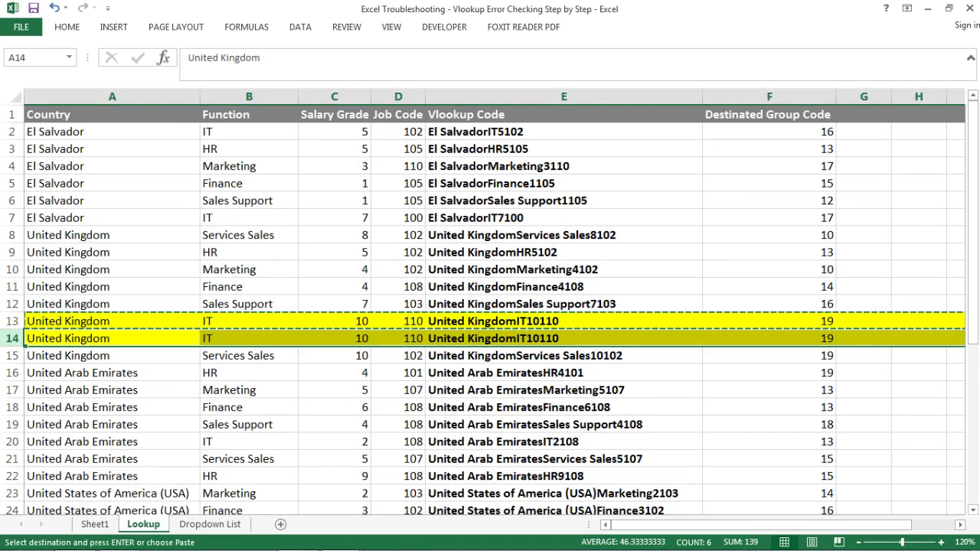
pyautogui.press('Escape')
# Set the Salary Grade in C14 of the copied row to 5 and check its Destinated Group Code in F14
pyautogui.click(335, 338)
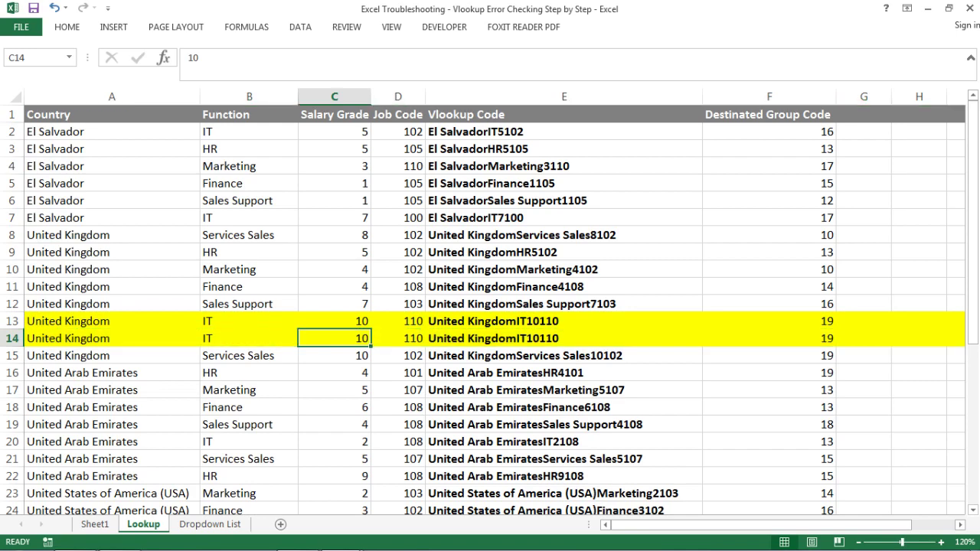
pyautogui.write('5')
pyautogui.press('Tab')
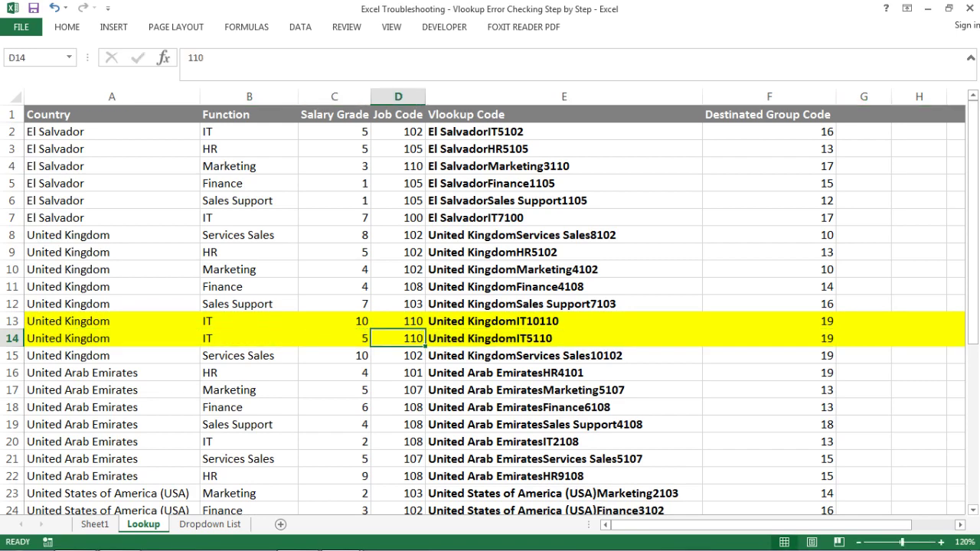
pyautogui.click(770, 338)
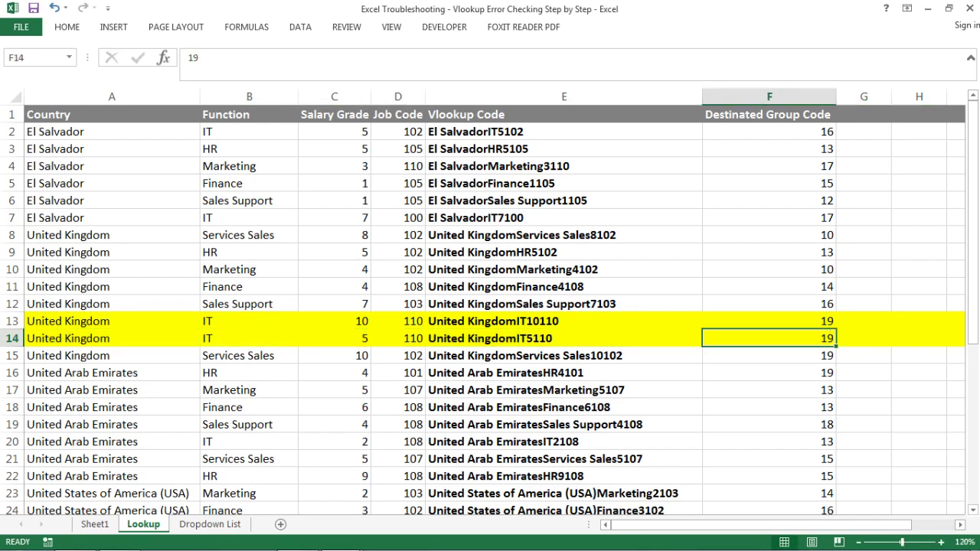
# Check E15 and its Salary Grade in E13 on Sheet1 against row 14 of the Lookup sheet, ending on Sheet1
pyautogui.click(95, 525)
pyautogui.click(450, 396)
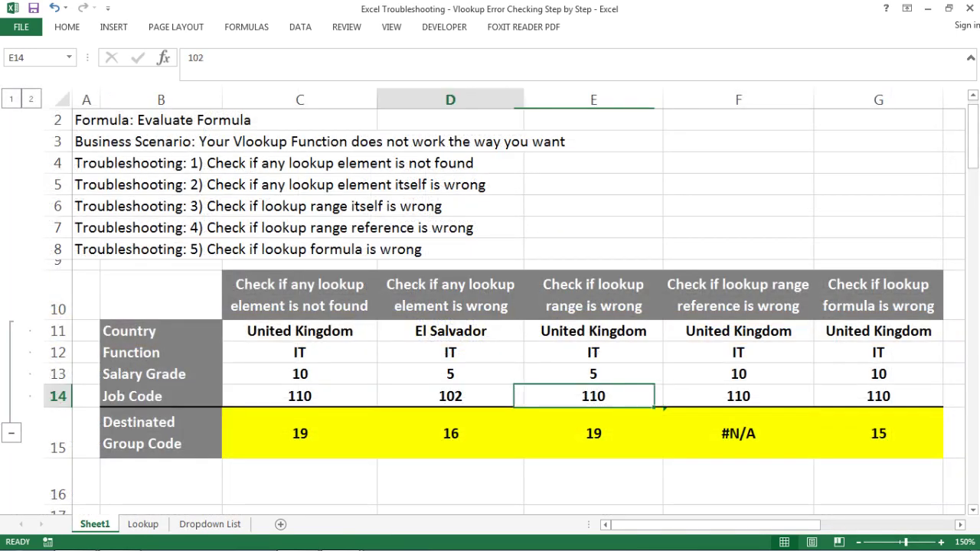
pyautogui.click(593, 433)
pyautogui.click(593, 374)
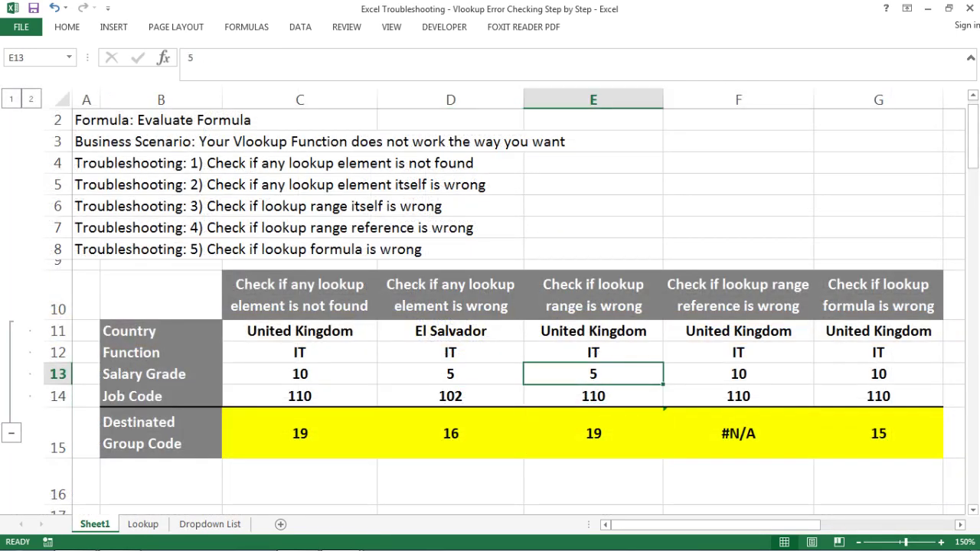
pyautogui.click(594, 433)
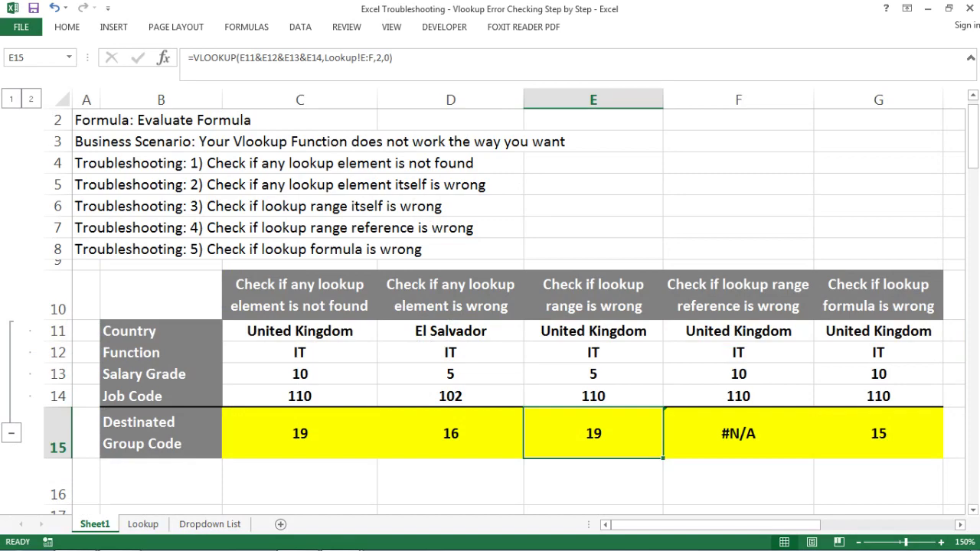
pyautogui.click(143, 525)
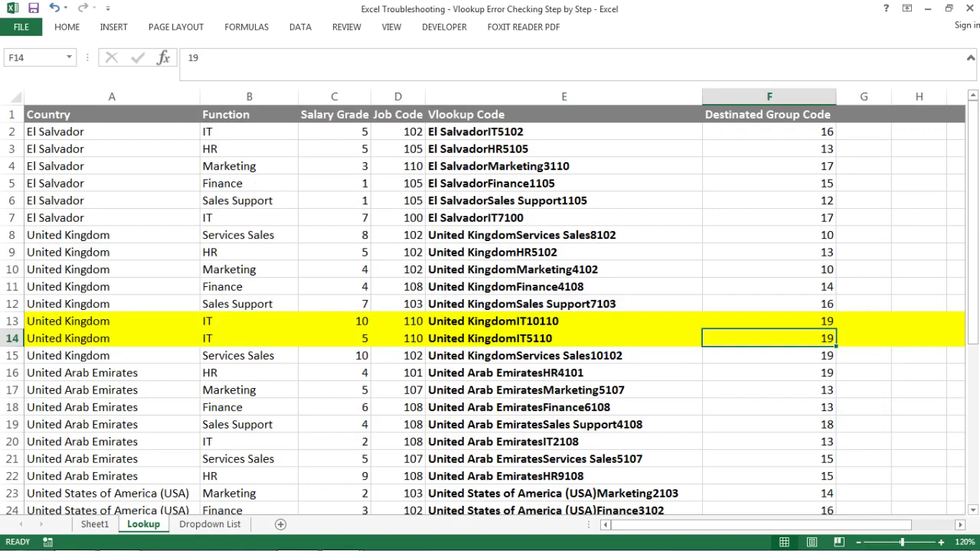
pyautogui.hotkey('ctrl', 'pageup')
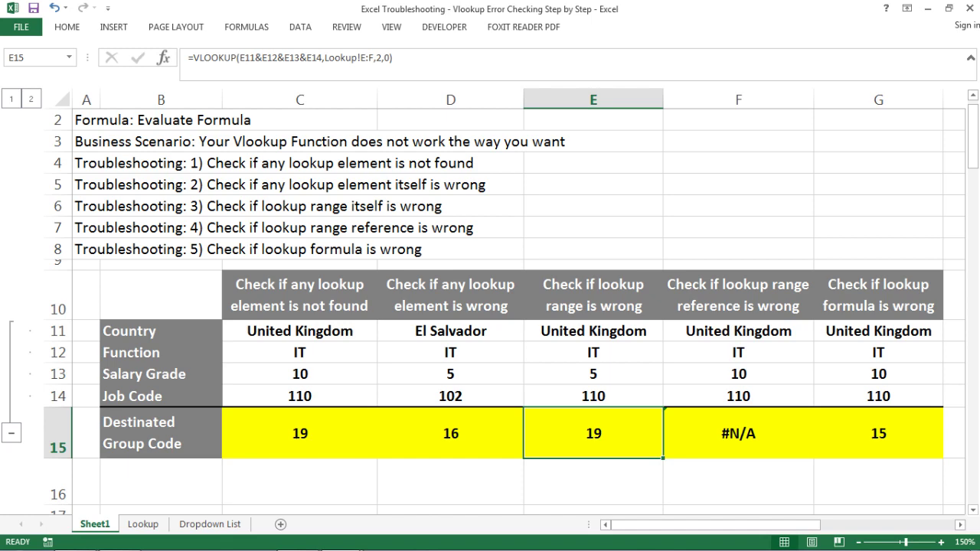
# Review the fourth case's lookup elements in F11:F14 and the VLOOKUP formula in F15
pyautogui.click(738, 331)
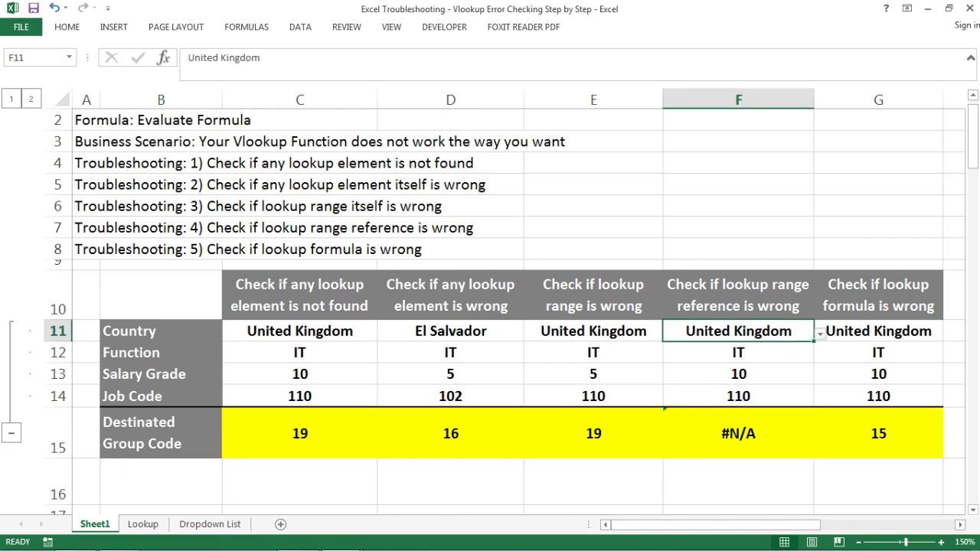
pyautogui.click(738, 353)
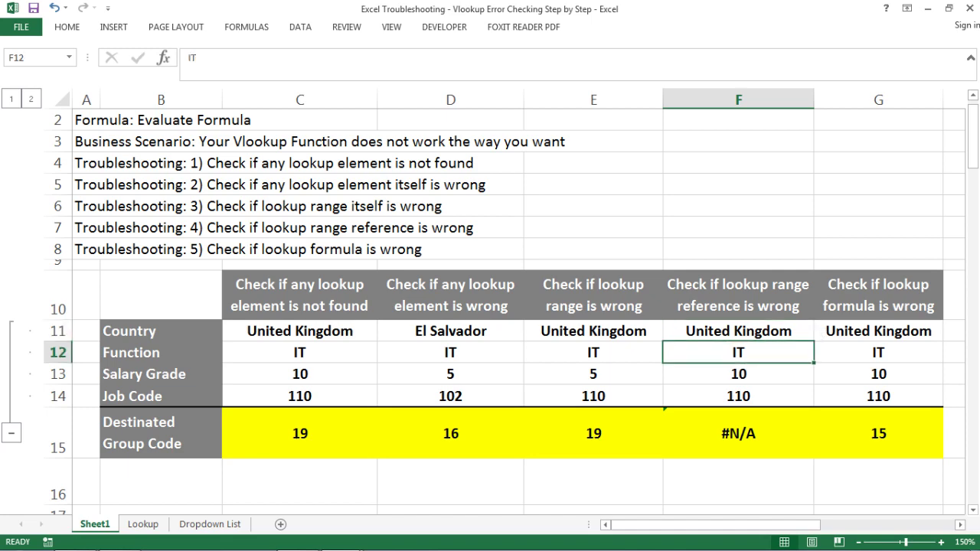
pyautogui.click(738, 374)
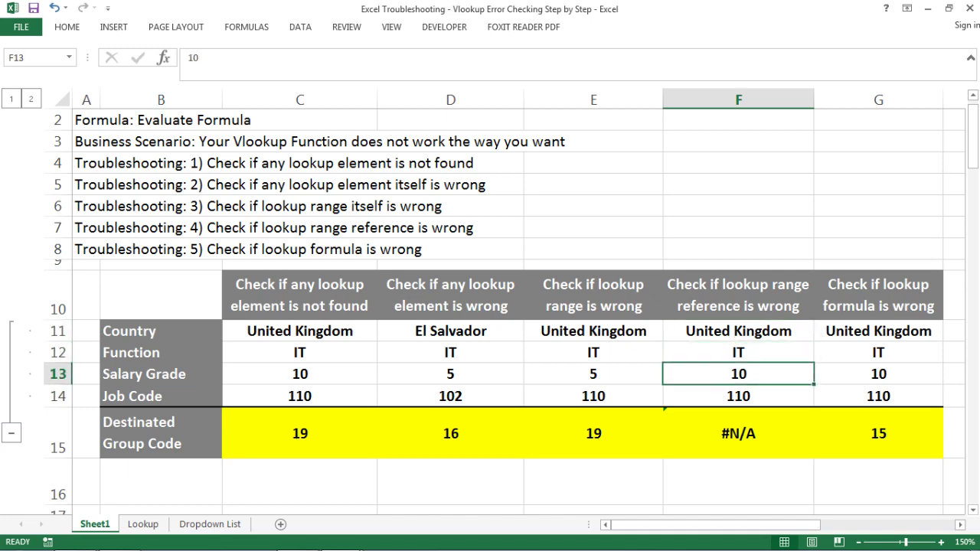
pyautogui.click(738, 397)
pyautogui.click(738, 433)
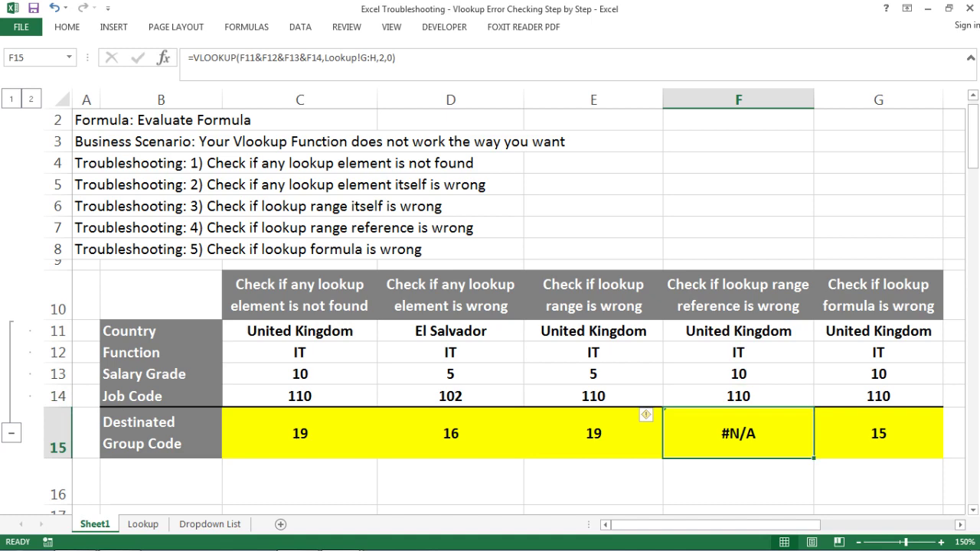
# Evaluate the VLOOKUP formula in F15 stage by stage through to its final result with Evaluate Formula
pyautogui.click(247, 27)
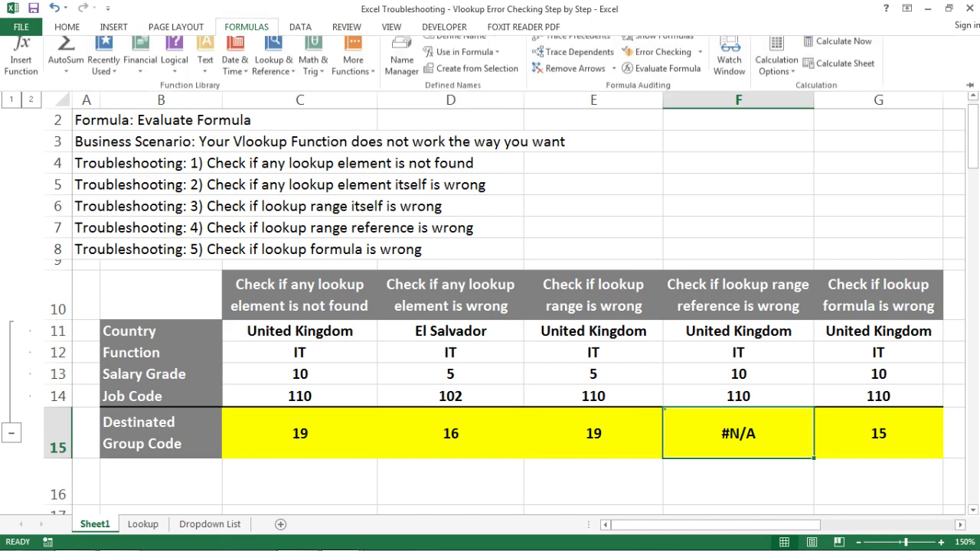
pyautogui.click(664, 80)
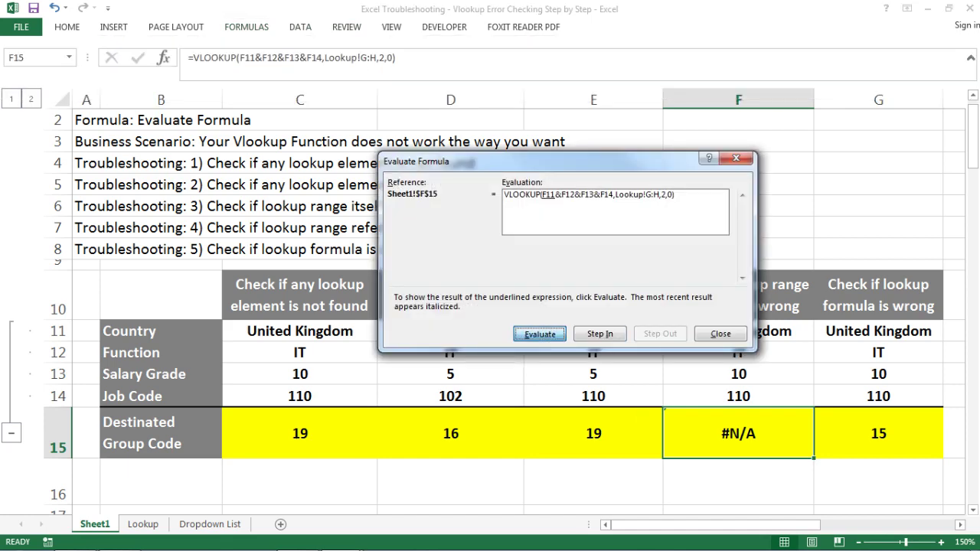
pyautogui.press('Return')
pyautogui.press('Return')
pyautogui.press('Return')
pyautogui.press('Return')
pyautogui.press('Return')
pyautogui.press('Return')
pyautogui.press('Return')
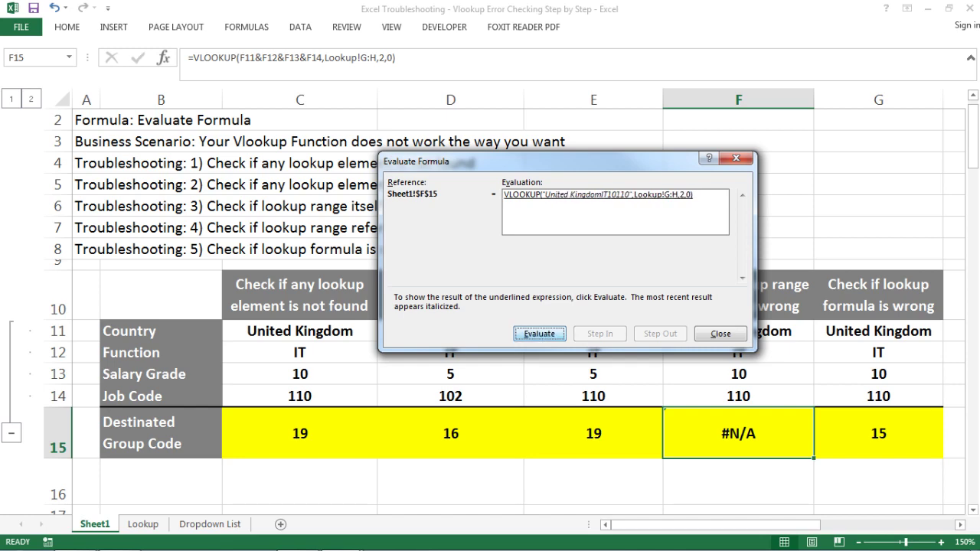
pyautogui.press('Return')
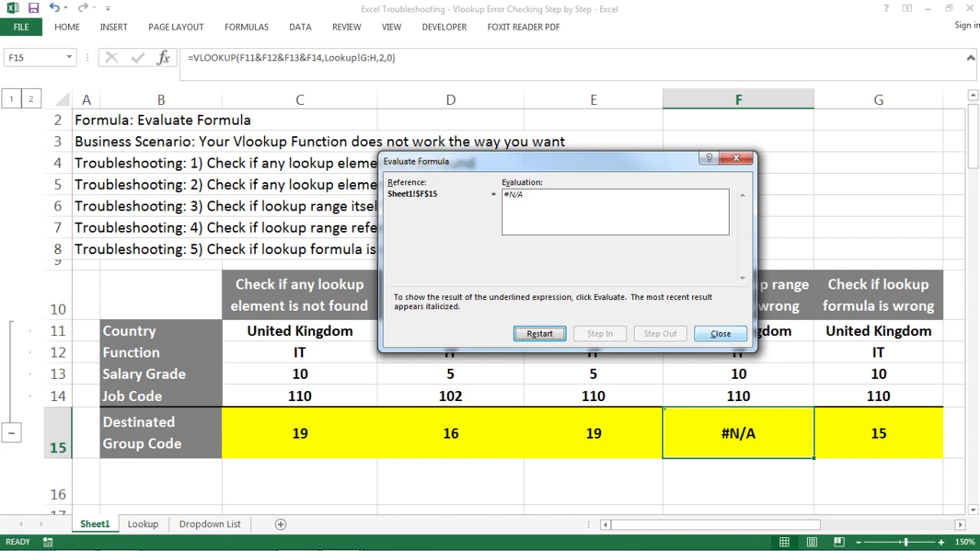
pyautogui.click(721, 334)
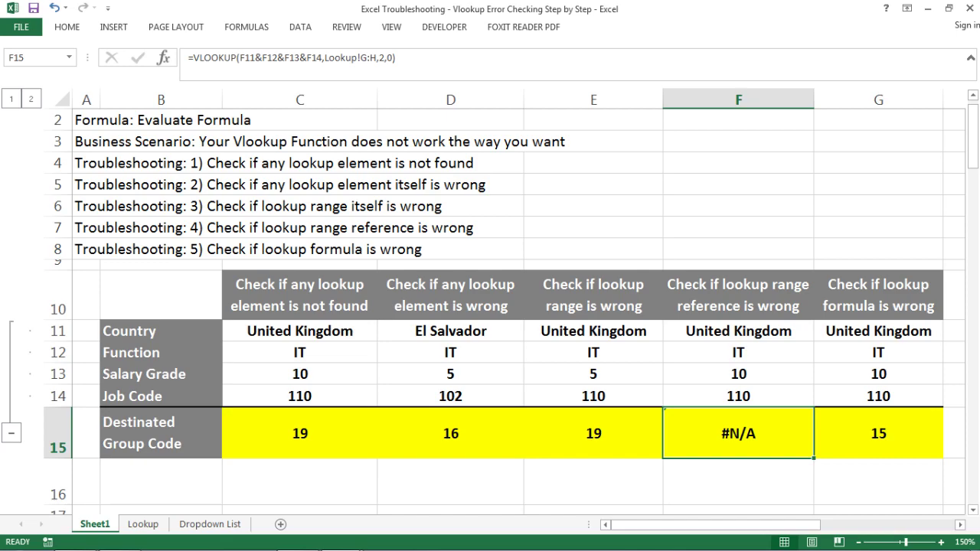
# Check row 13 of the Lookup sheet for the fourth case's lookup code, ending on Sheet1
pyautogui.click(143, 524)
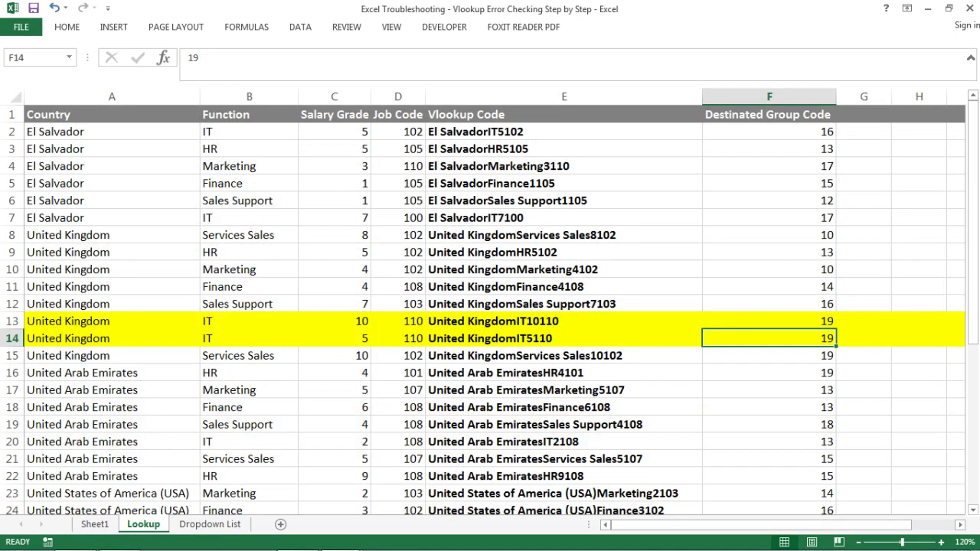
pyautogui.click(11, 339)
pyautogui.click(11, 321)
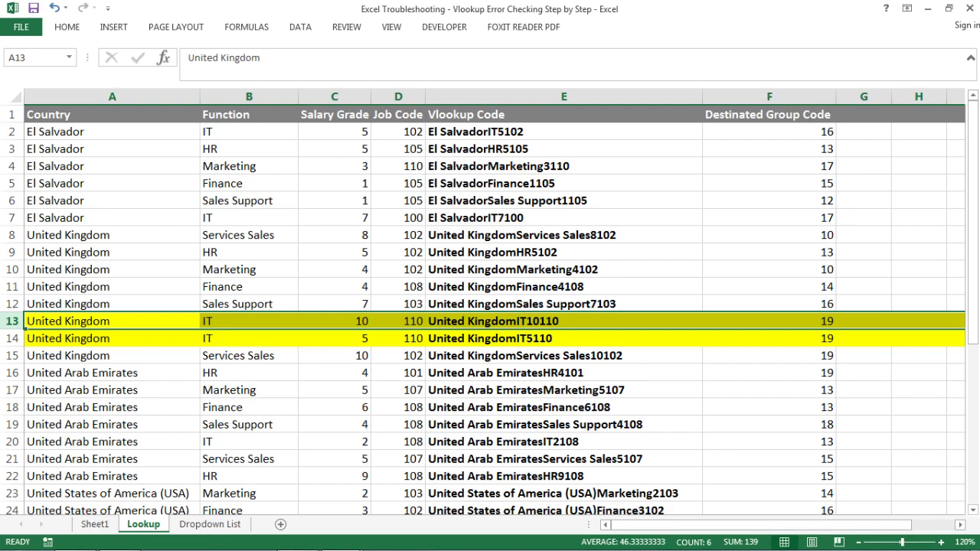
pyautogui.click(95, 524)
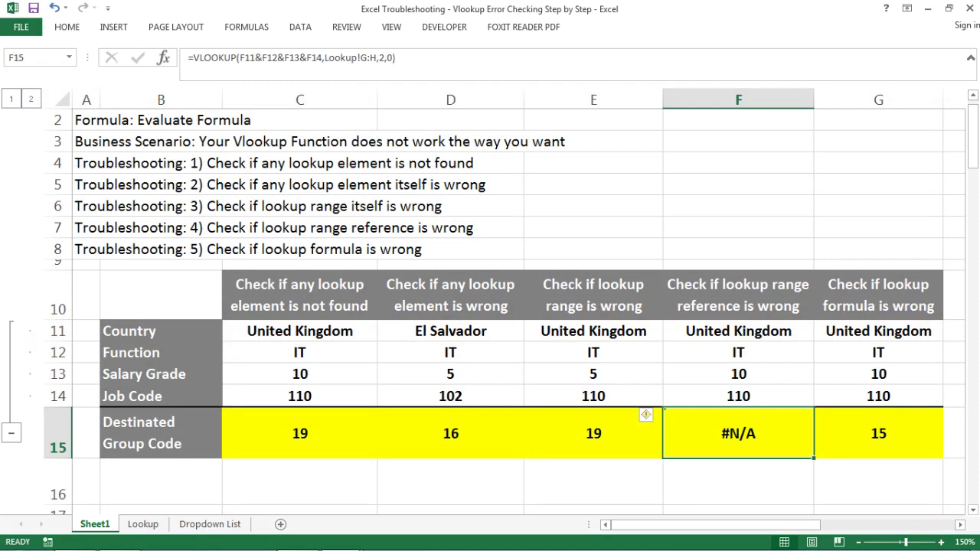
# Compare the Lookup!G:H range referenced in F15 with columns G:H and the code columns E:F on the Lookup sheet
pyautogui.moveTo(324, 58); pyautogui.dragTo(377, 58)
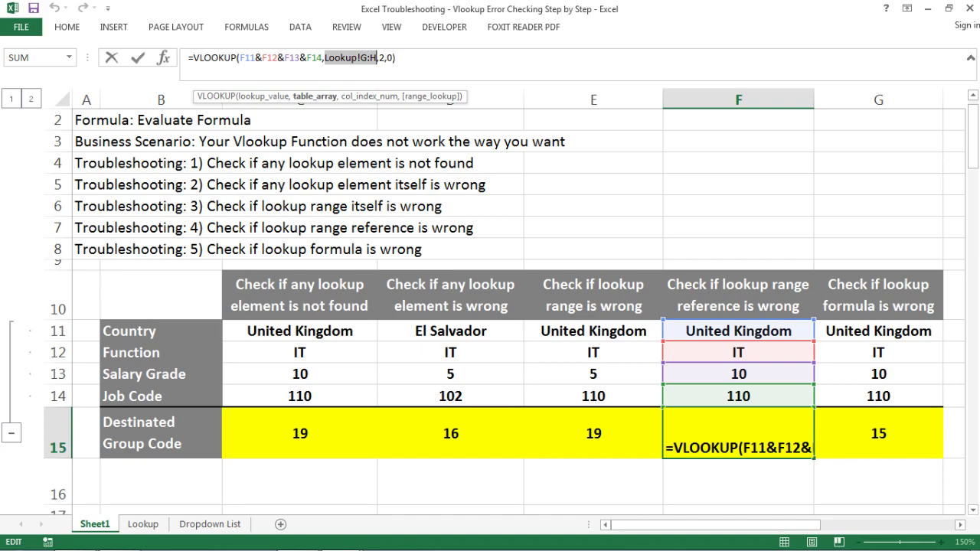
pyautogui.press('Return')
pyautogui.click(143, 525)
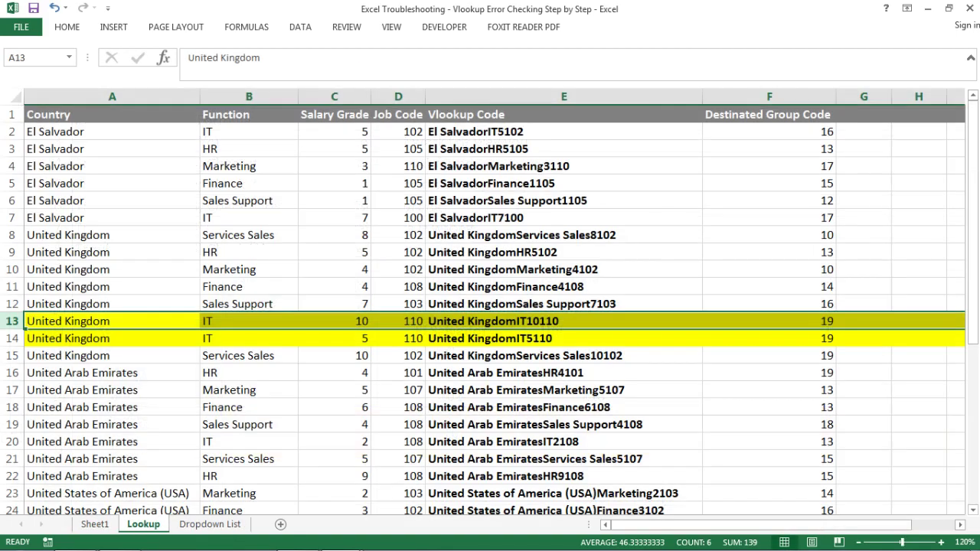
pyautogui.click(769, 149)
pyautogui.moveTo(863, 96); pyautogui.dragTo(946, 101)
pyautogui.moveTo(863, 96); pyautogui.dragTo(946, 109)
pyautogui.moveTo(863, 96); pyautogui.dragTo(920, 98)
pyautogui.click(564, 149)
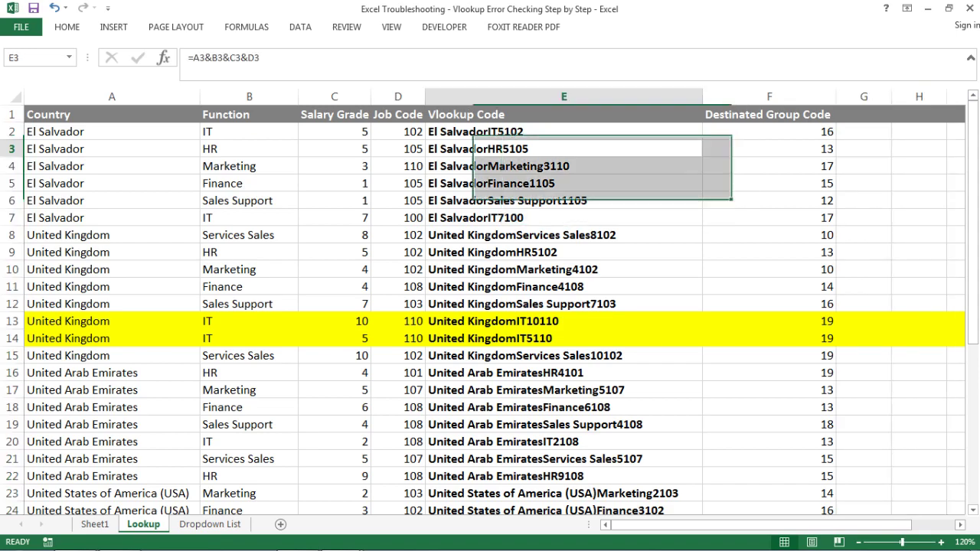
pyautogui.moveTo(564, 96); pyautogui.dragTo(769, 97)
pyautogui.moveTo(836, 107); pyautogui.dragTo(835, 107)
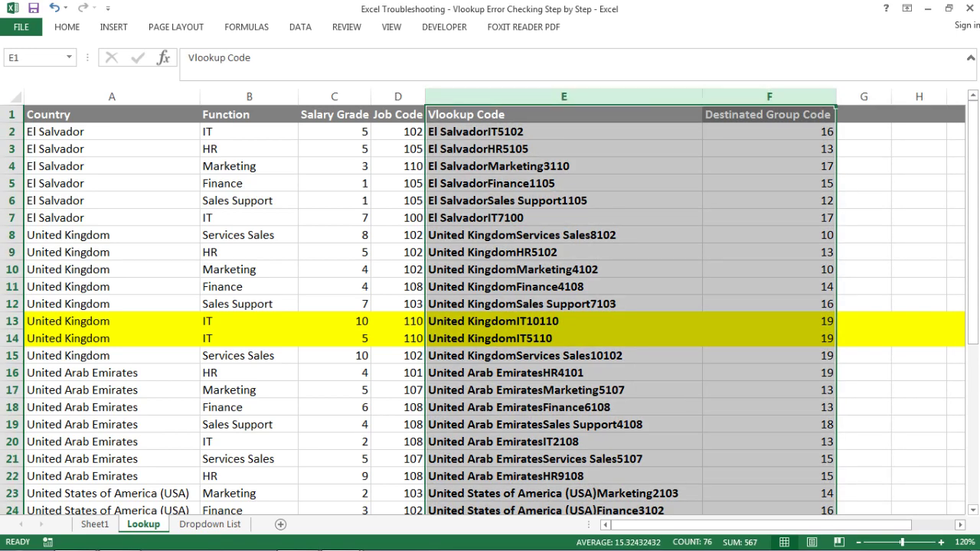
# Compare the lookup range reference in F15 on Sheet1 with the ones in E15 and D15
pyautogui.click(95, 524)
pyautogui.click(738, 433)
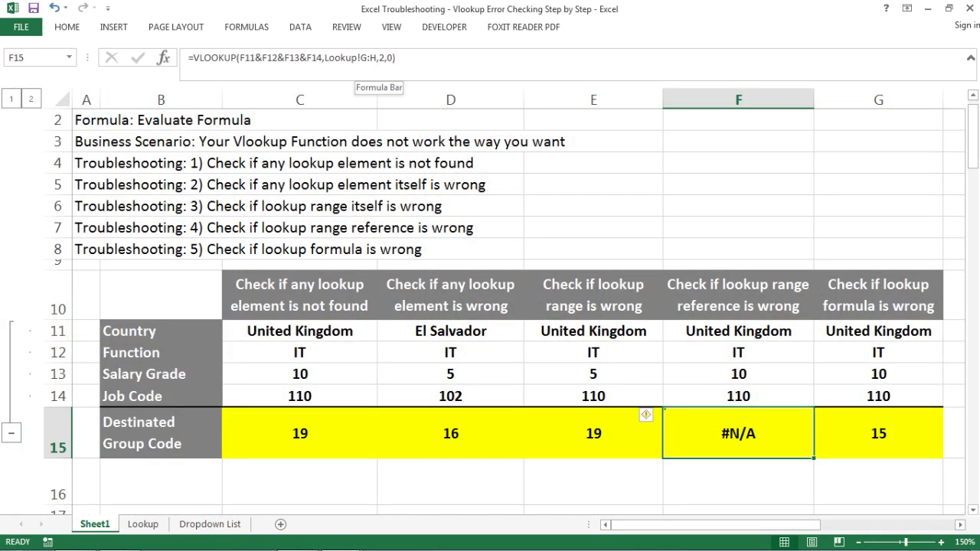
pyautogui.click(593, 433)
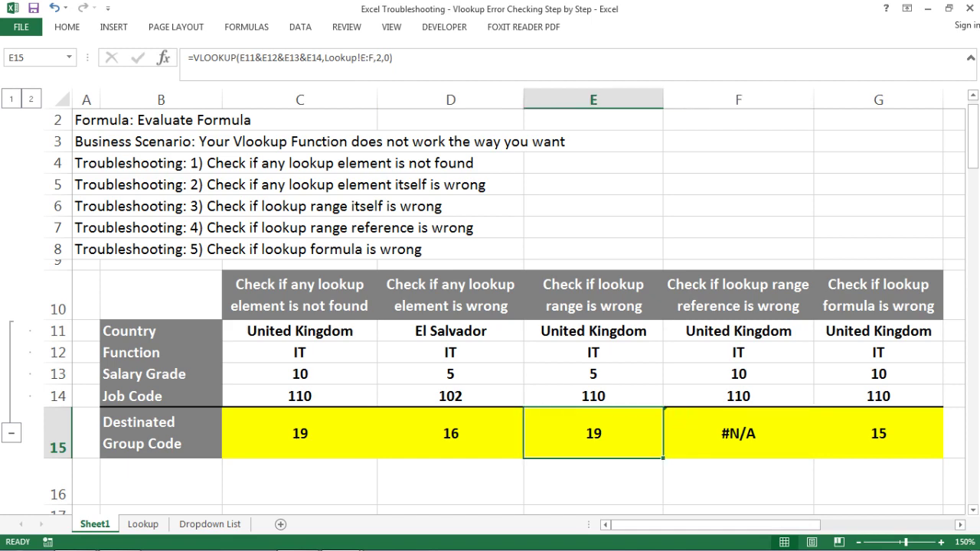
pyautogui.click(738, 434)
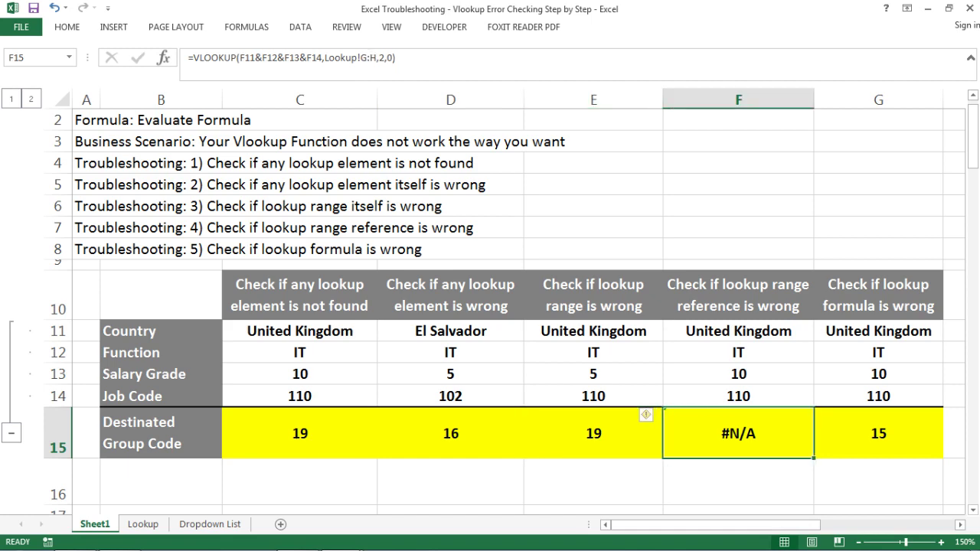
pyautogui.click(360, 59)
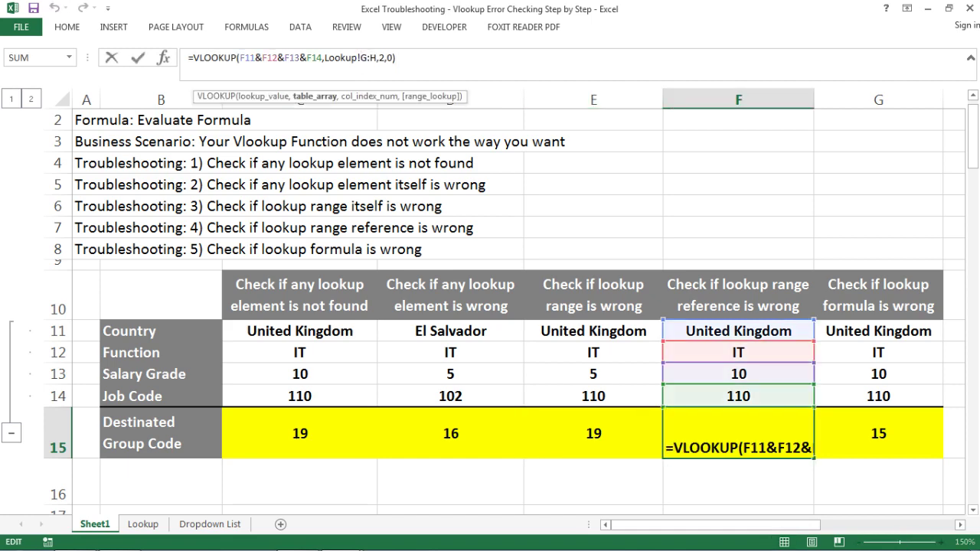
pyautogui.click(593, 433)
pyautogui.click(450, 434)
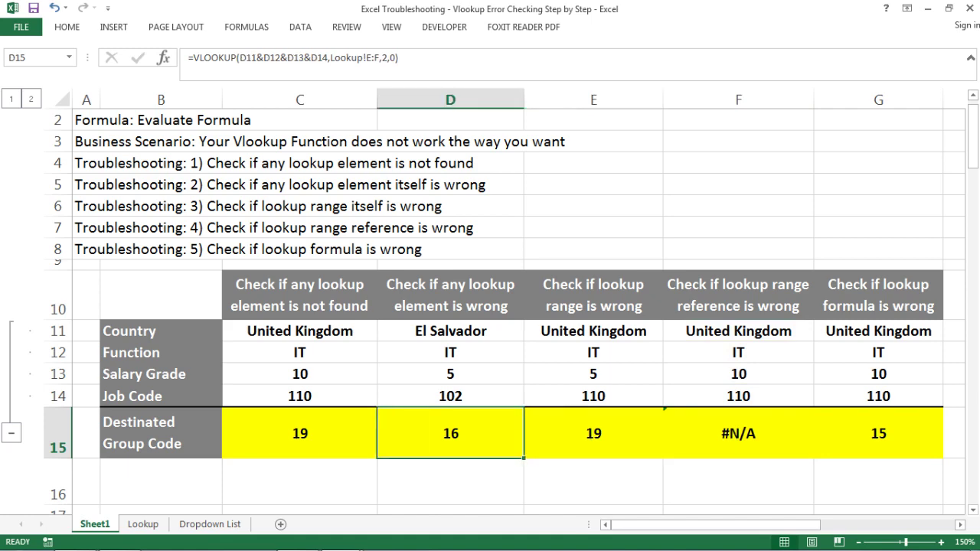
# Copy the VLOOKUP formula with its relative lookup range from C15 into F15
pyautogui.click(299, 433)
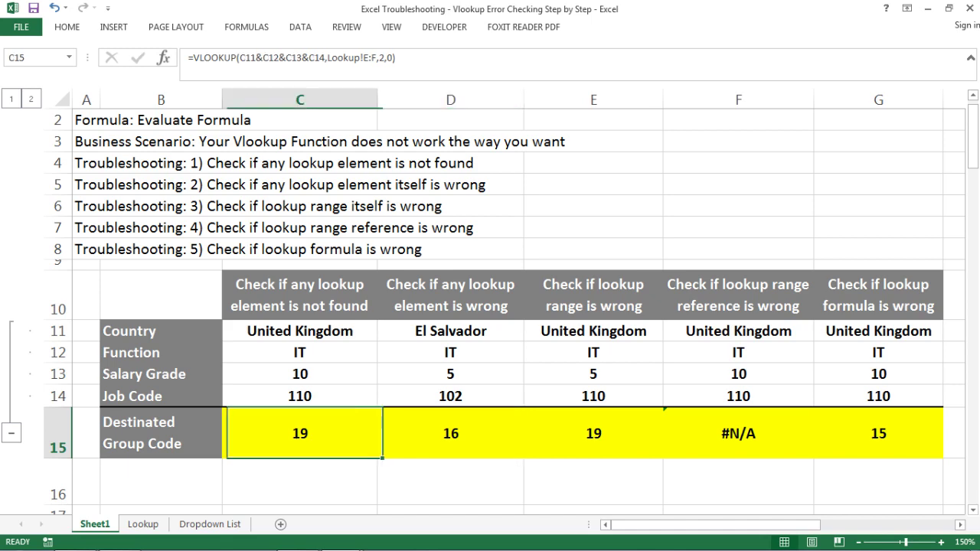
pyautogui.hotkey('ctrl', 'c')
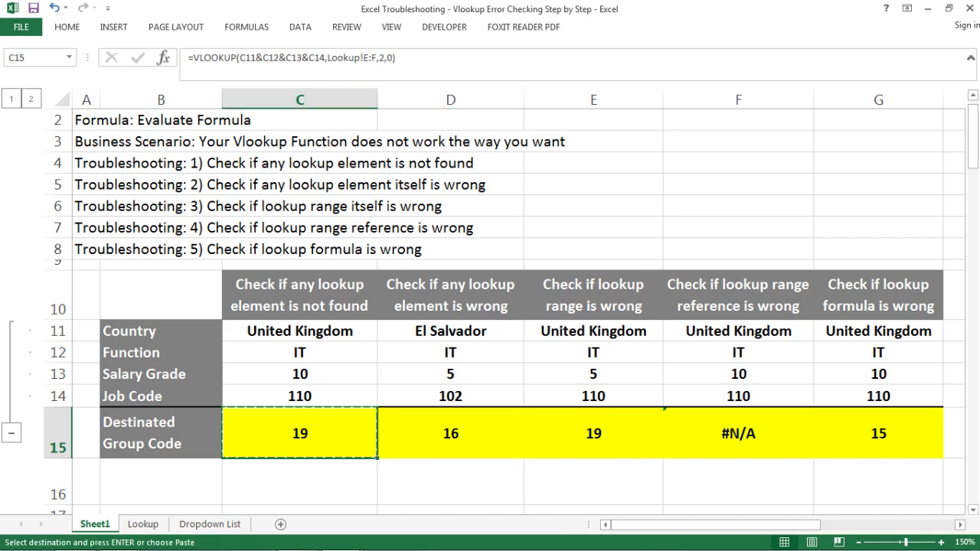
pyautogui.click(738, 433)
pyautogui.hotkey('ctrl', 'v')
pyautogui.press('Escape')
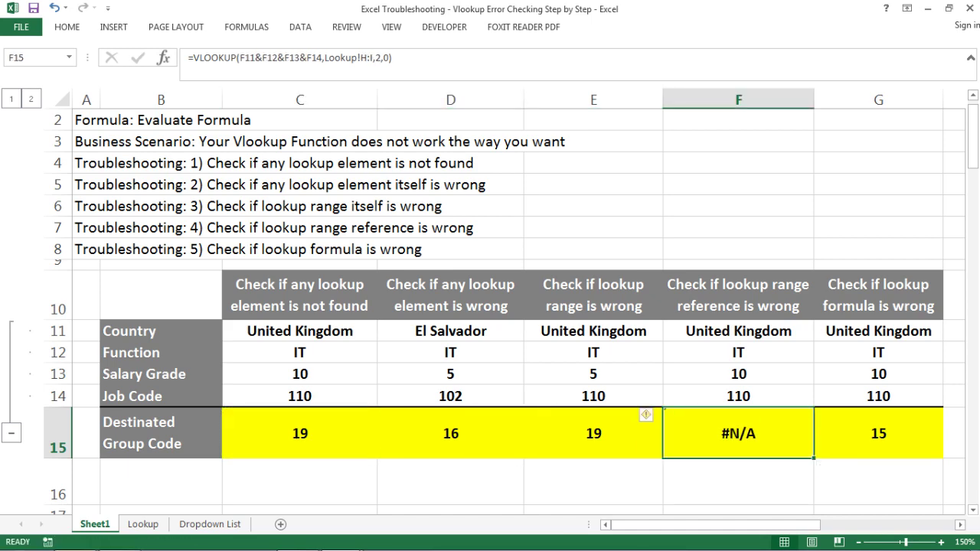
# Check the shifted lookup range in F15's pasted formula against columns E:F of the Lookup sheet
pyautogui.click(371, 57)
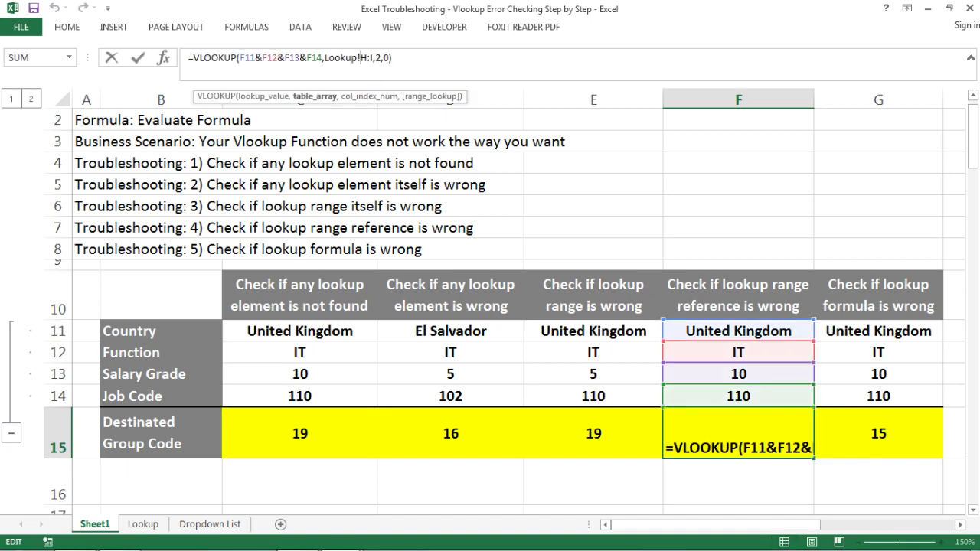
pyautogui.press('Escape')
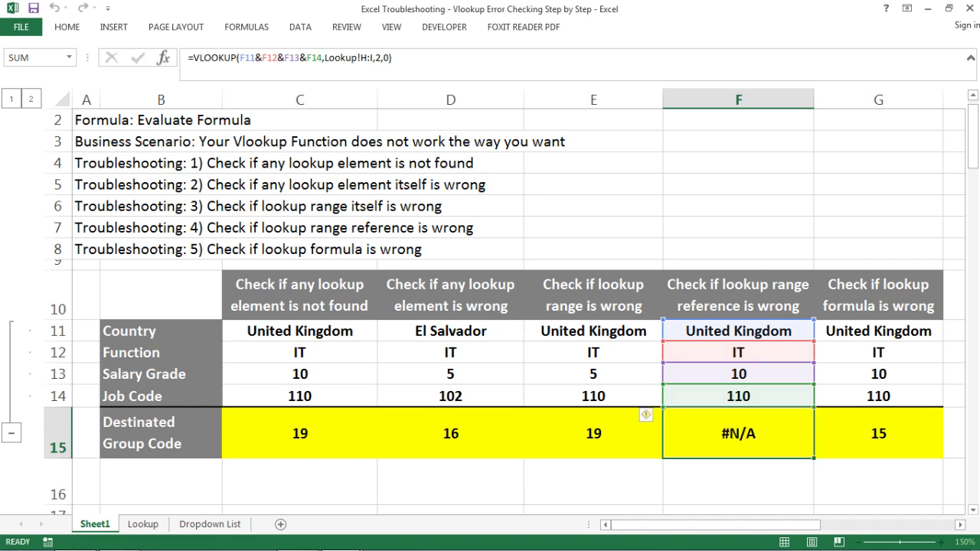
pyautogui.click(359, 58)
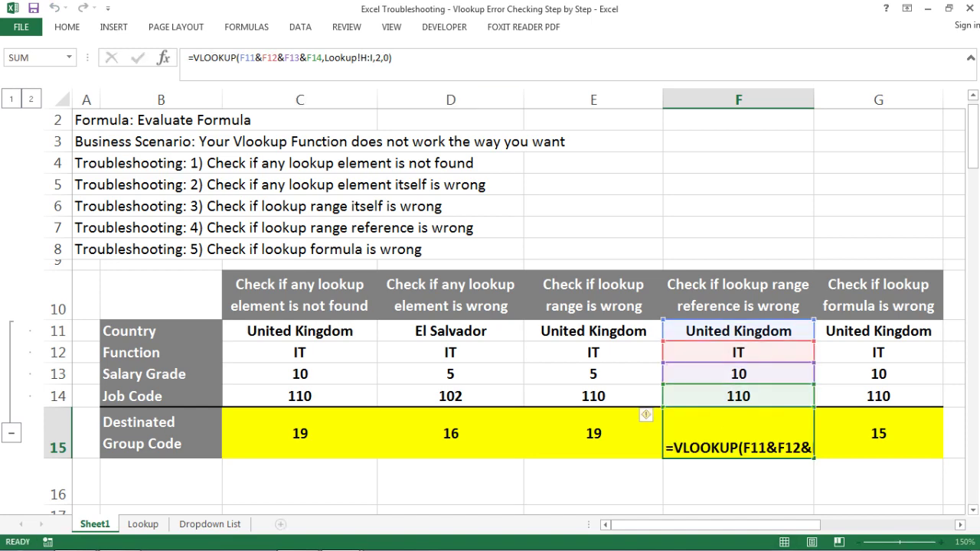
pyautogui.press('Escape')
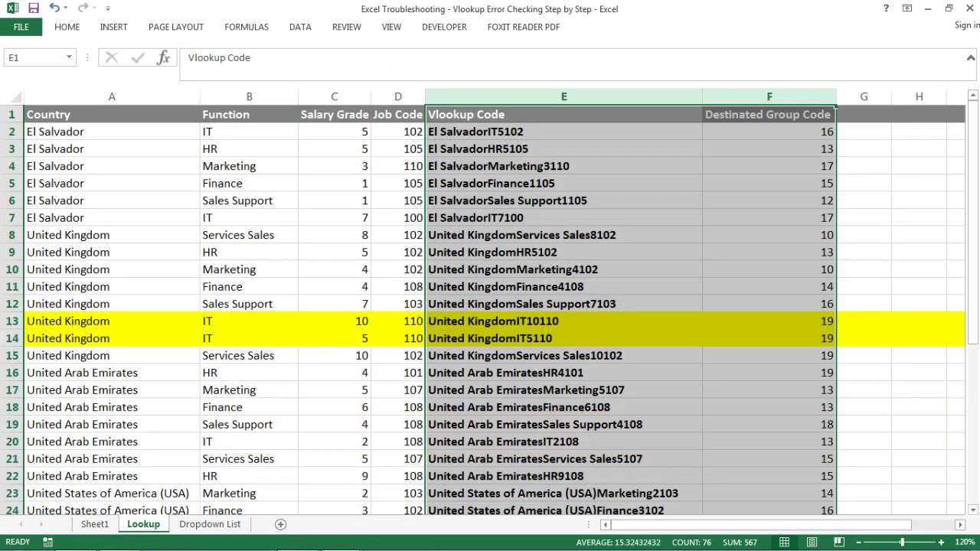
pyautogui.moveTo(564, 97); pyautogui.dragTo(769, 96)
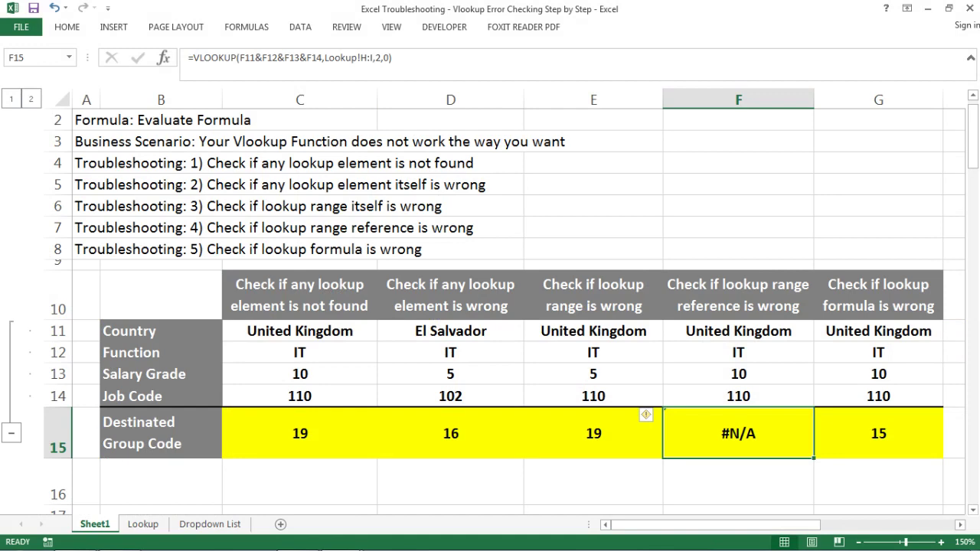
# Change the lookup range in F15's formula to Lookup!E:G
pyautogui.click(367, 58)
pyautogui.press('BackSpace')
pyautogui.write('e')
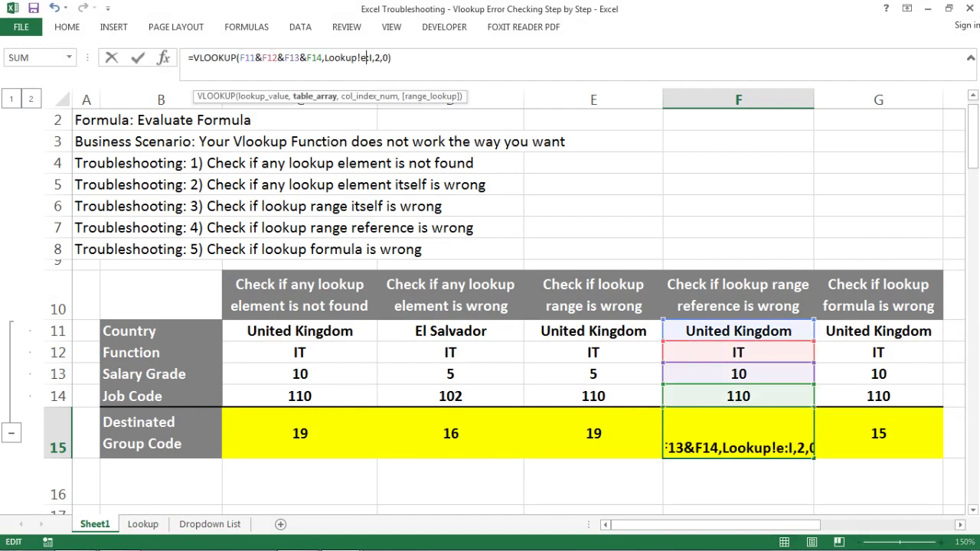
pyautogui.press('BackSpace')
pyautogui.write('G')
pyautogui.press('Return')
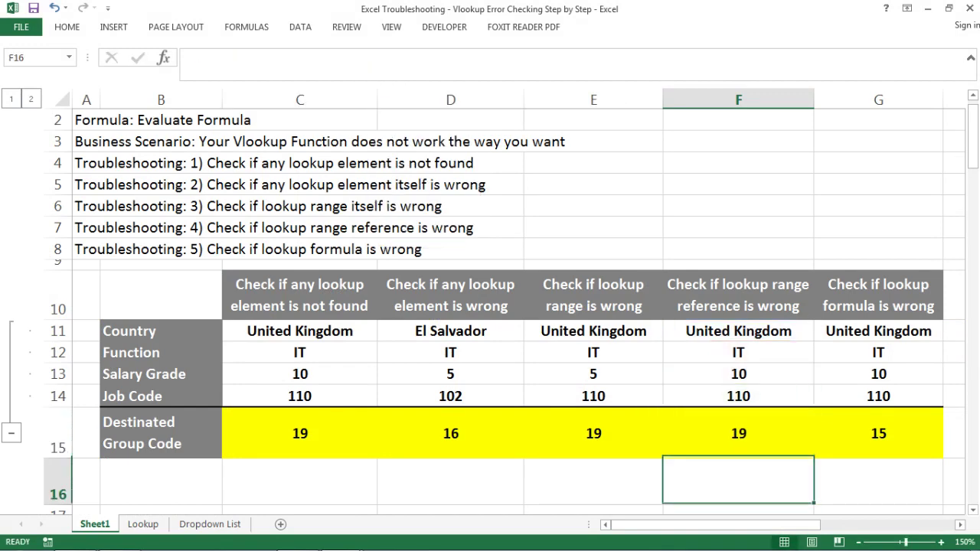
pyautogui.press('Up')
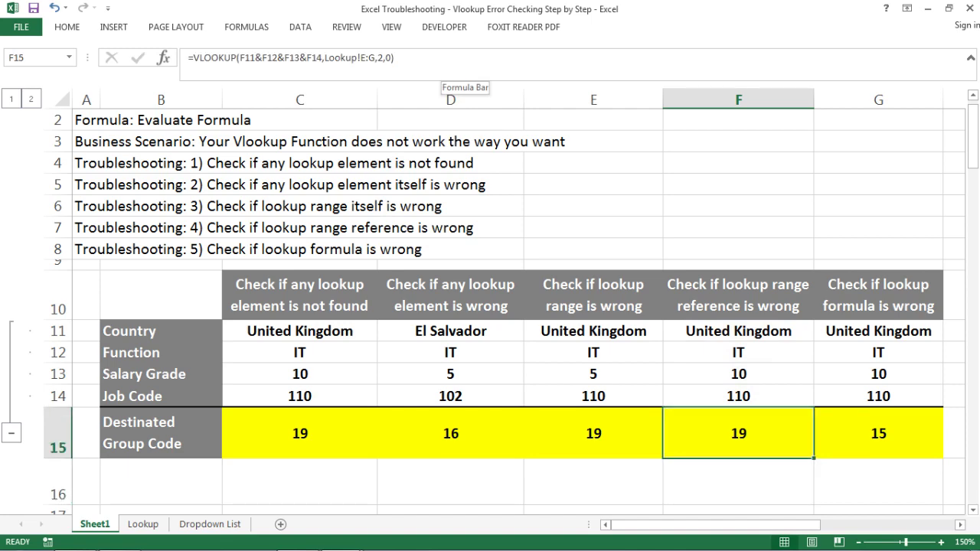
# Narrow the lookup range in F15's formula to Lookup!E:F
pyautogui.press('F2')
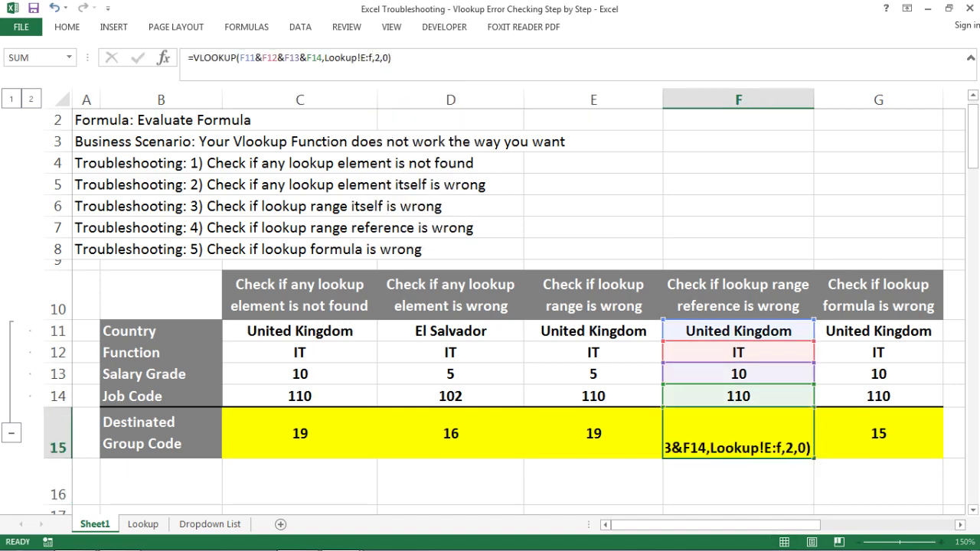
pyautogui.press('Return')
pyautogui.press('Up')
pyautogui.press('Up')
pyautogui.press('Down')
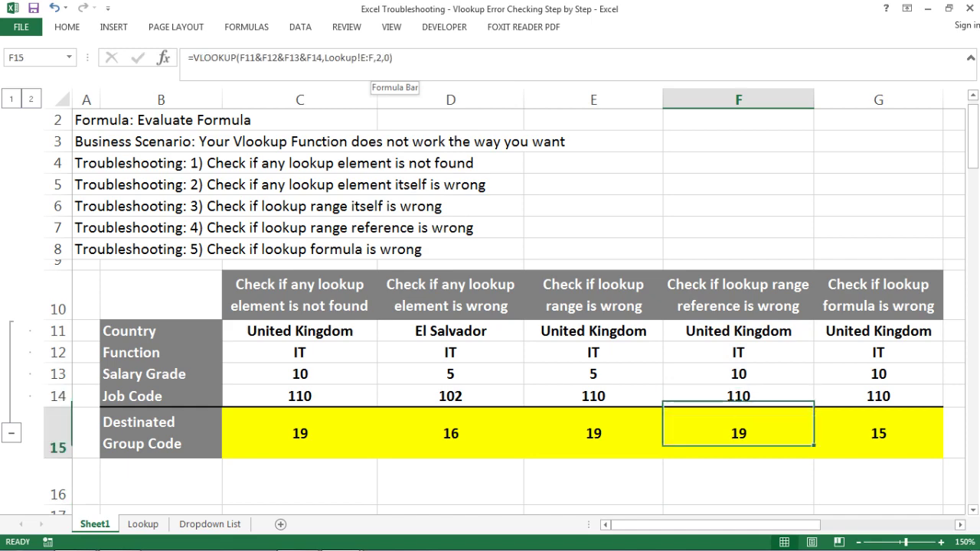
# Make the lookup range in C15's VLOOKUP formula absolute as Lookup!$E:$F
pyautogui.press('Left')
pyautogui.press('Left')
pyautogui.press('Left')
pyautogui.click(363, 58)
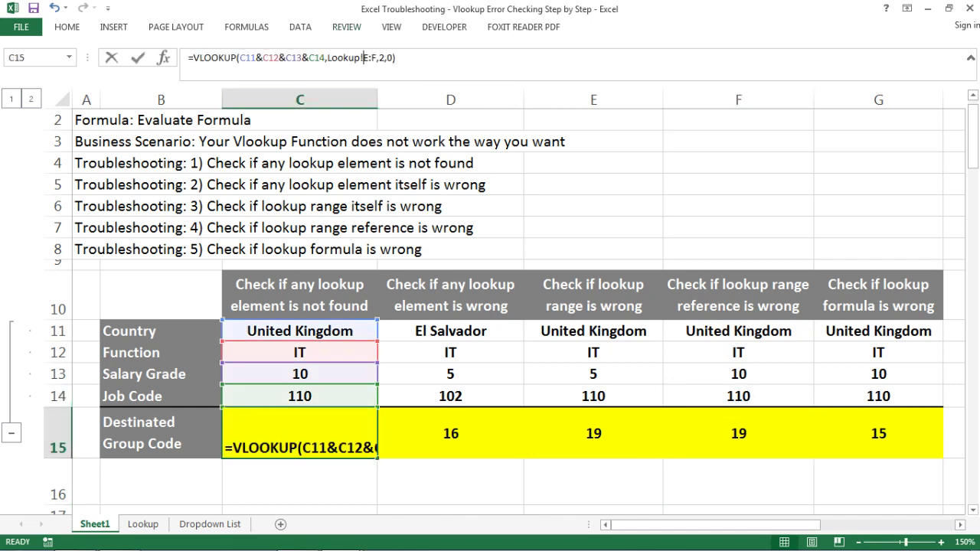
pyautogui.write('$')
pyautogui.press('Right')
pyautogui.press('Right')
pyautogui.press('Right')
pyautogui.write('$')
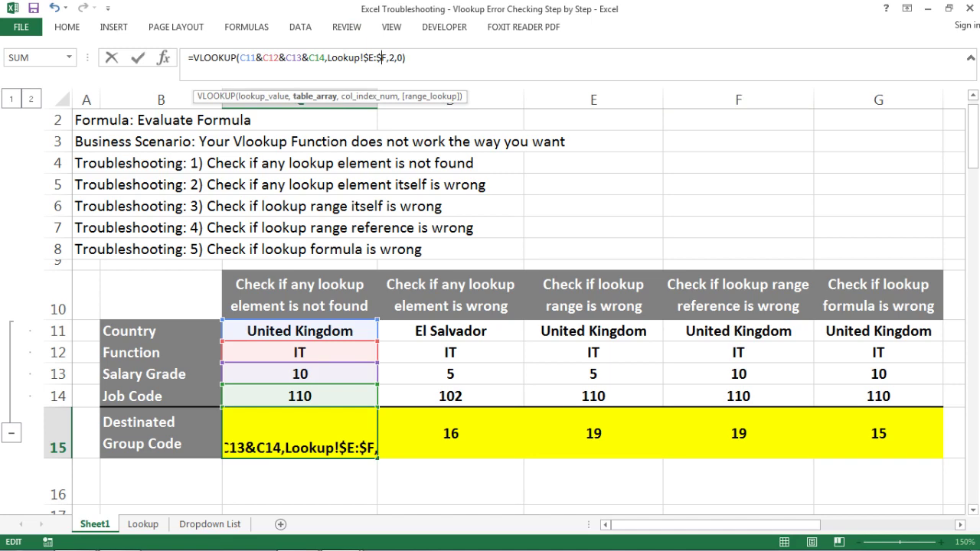
pyautogui.press('Return')
pyautogui.press('Up')
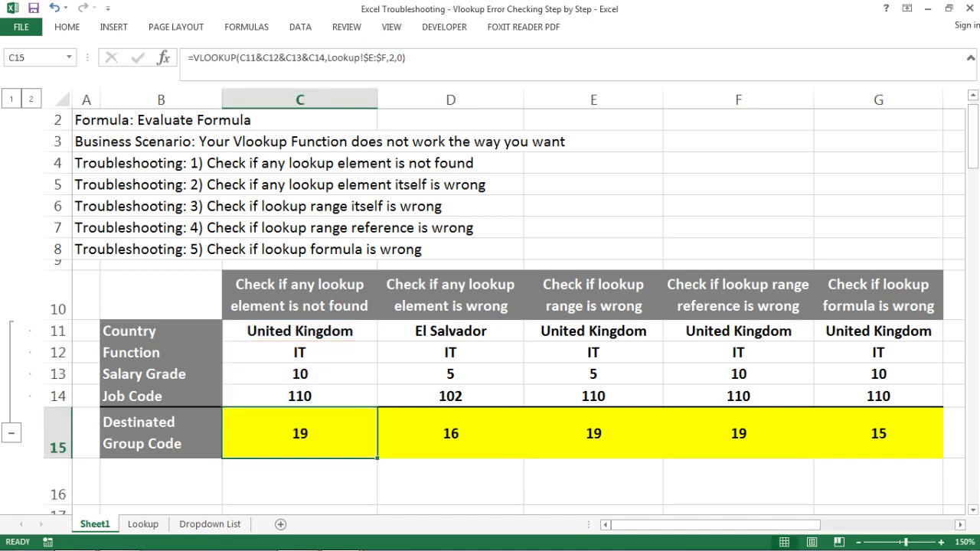
# Copy C15's formula with the absolute Lookup!$E:$F range into F15
pyautogui.hotkey('ctrl', 'c')
pyautogui.press('Right')
pyautogui.press('Right')
pyautogui.press('Right')
pyautogui.hotkey('ctrl', 'v')
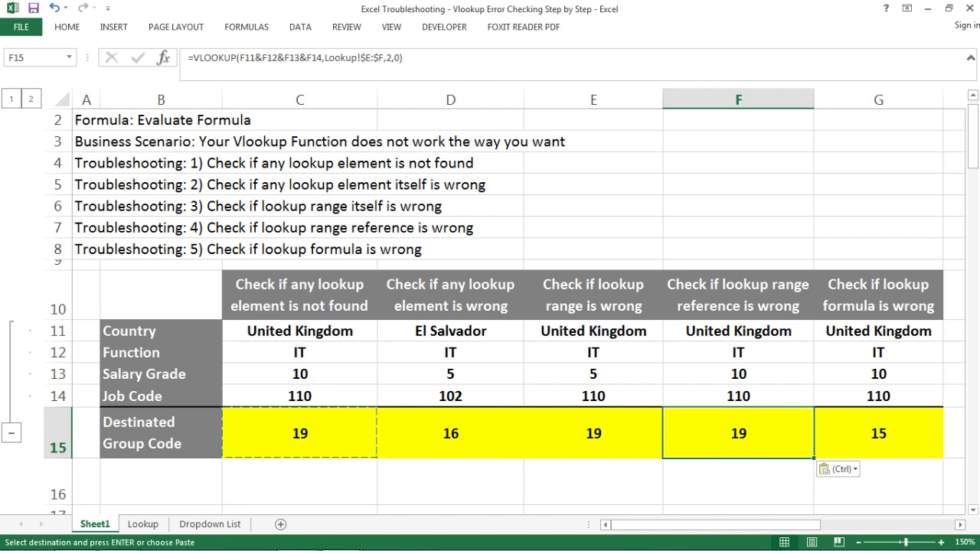
pyautogui.press('Escape')
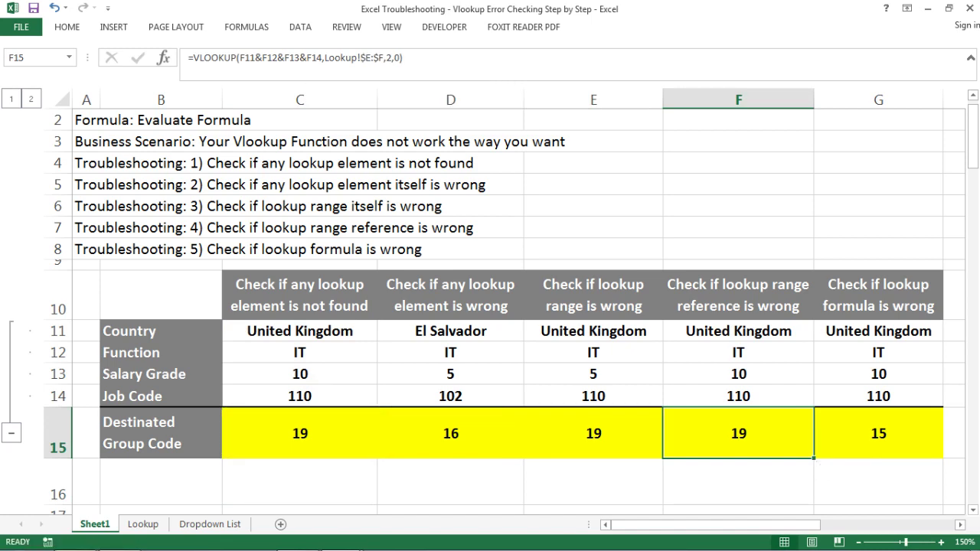
# Inspect the cell references in F15's VLOOKUP formula without changing it
pyautogui.doubleClick(745, 434)
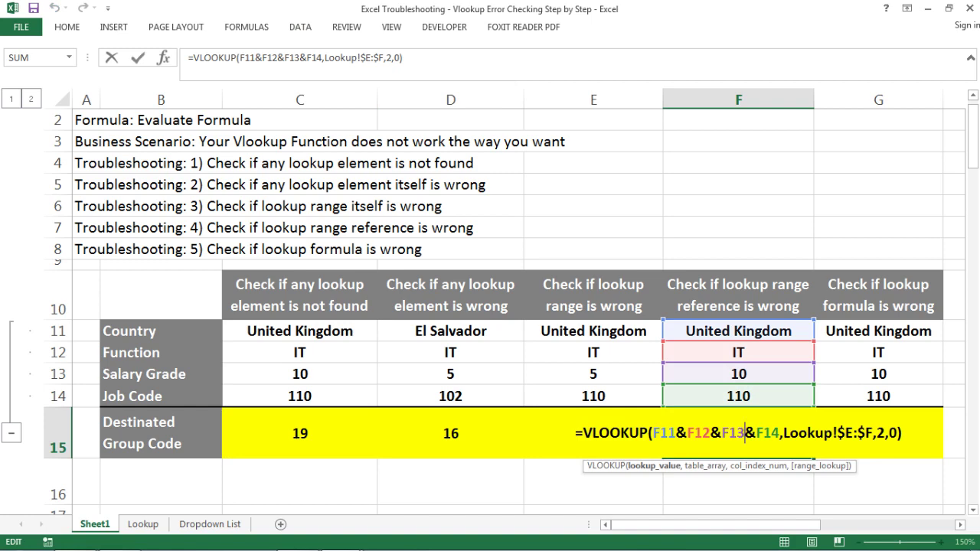
pyautogui.press('Escape')
pyautogui.press('Up')
pyautogui.press('Down')
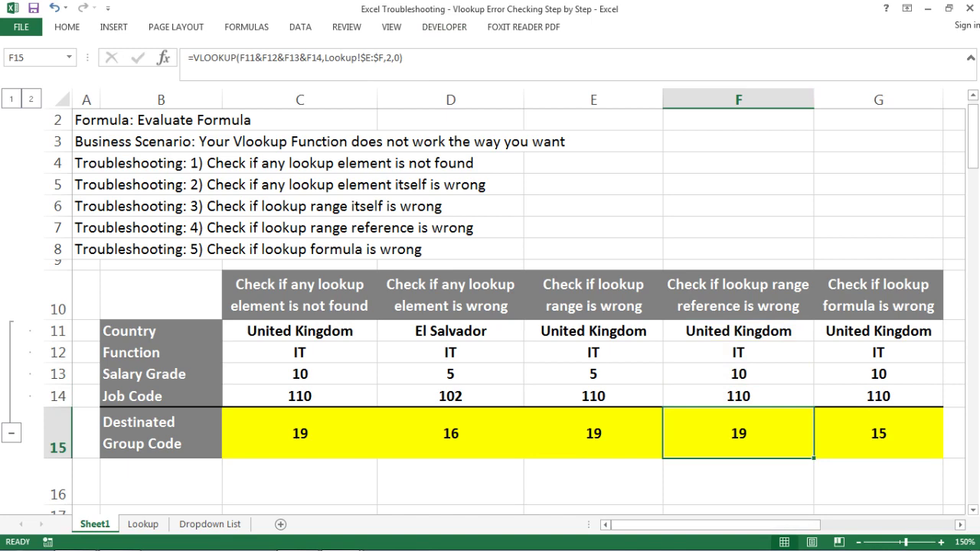
# Widen column G slightly and compare the VLOOKUP formula in G15 with the one in F15
pyautogui.moveTo(943, 100); pyautogui.dragTo(957, 99)
pyautogui.click(880, 295)
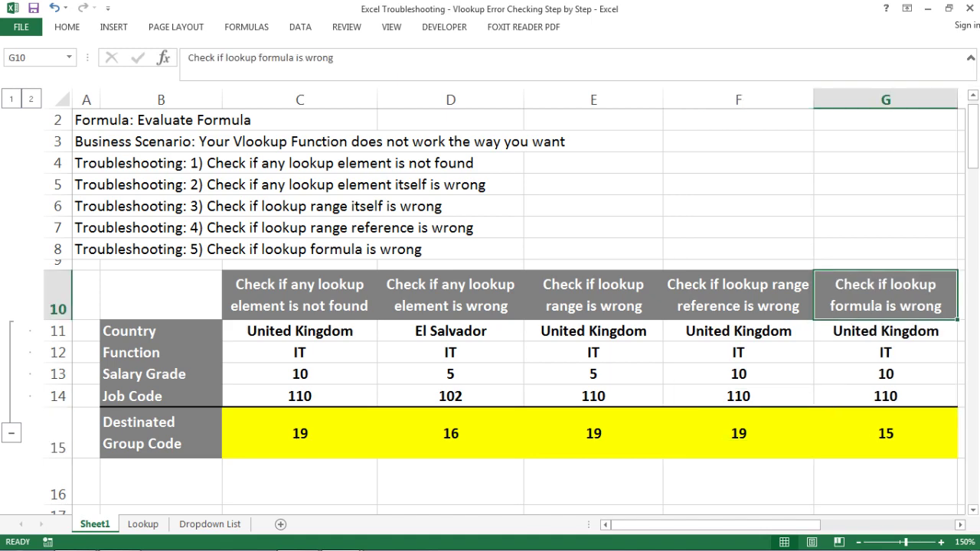
pyautogui.press('Down')
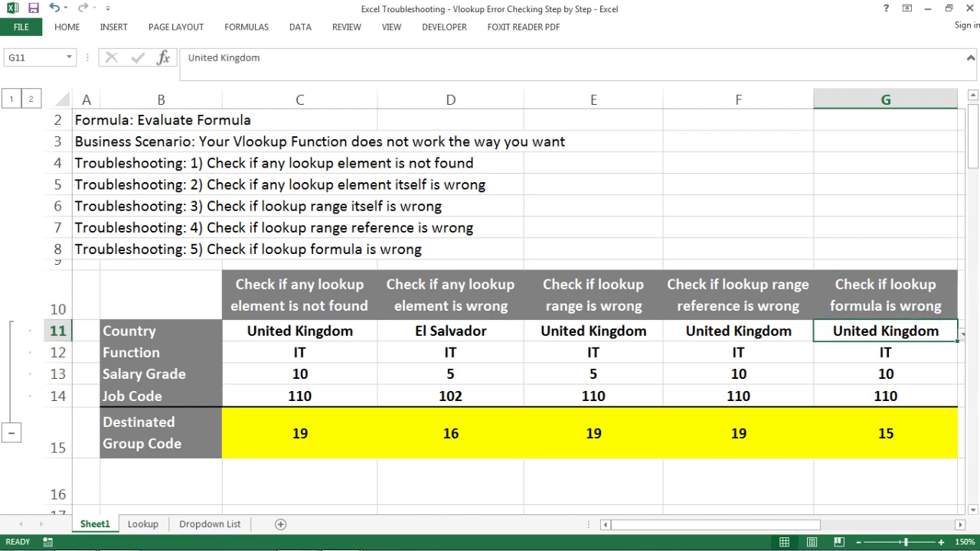
pyautogui.press('Left')
pyautogui.press('Right')
pyautogui.hotkey('shift', 'Down')
pyautogui.hotkey('shift', 'Down')
pyautogui.press('Down')
pyautogui.press('Down')
pyautogui.press('Down')
pyautogui.press('Down')
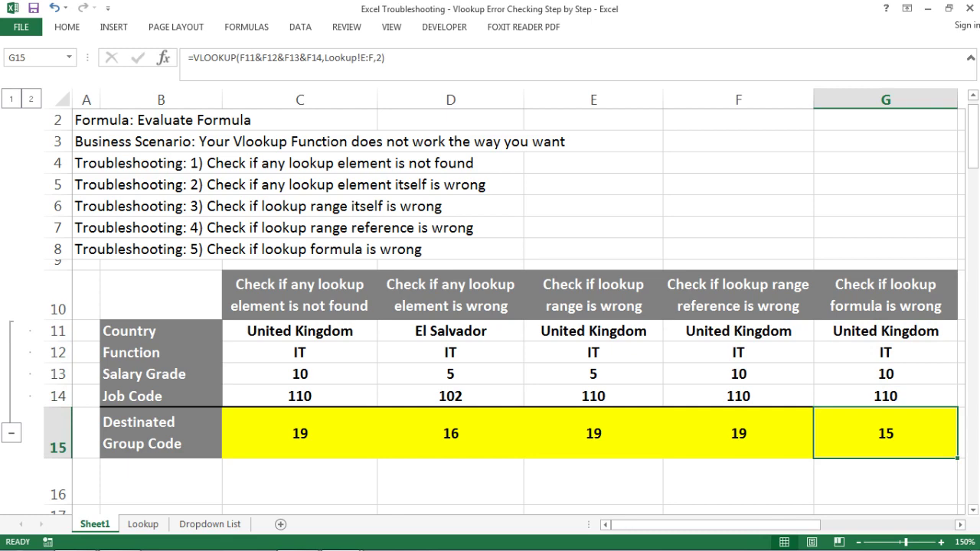
pyautogui.press('Left')
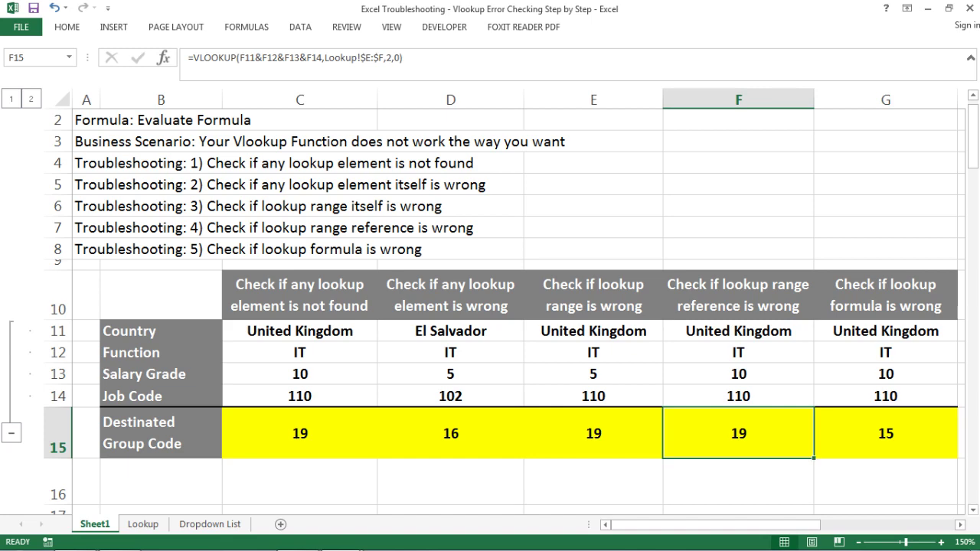
pyautogui.press('Right')
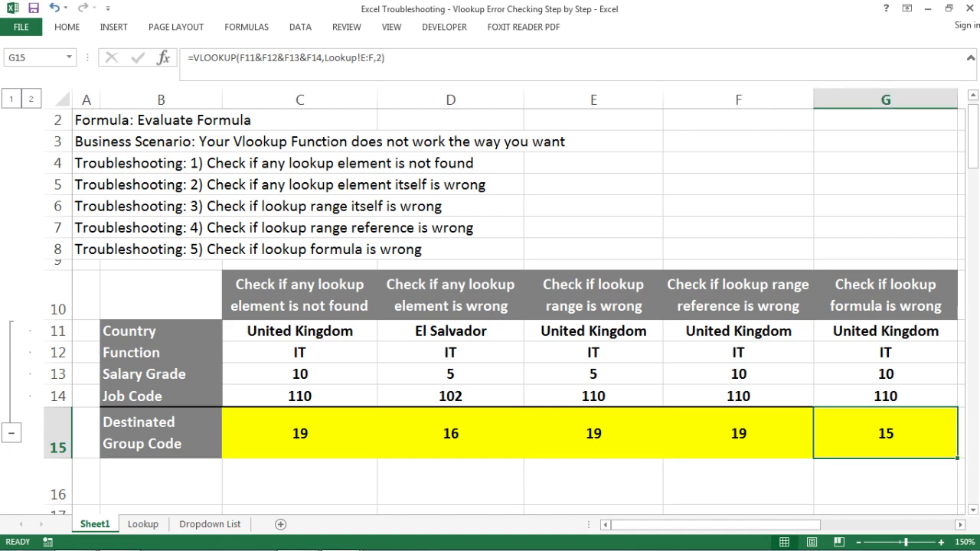
# Add a range_lookup argument of 0 to G15's VLOOKUP formula for an exact match
pyautogui.doubleClick(890, 433)
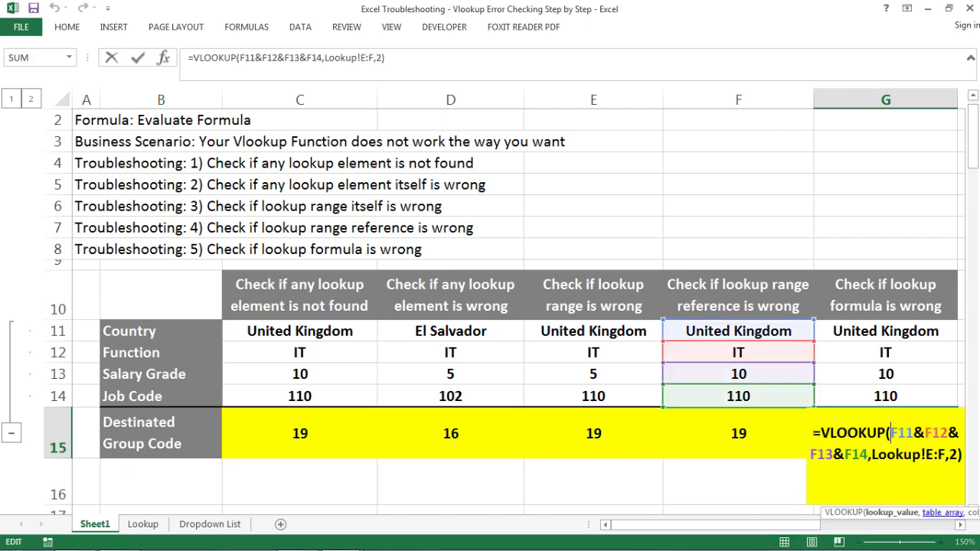
pyautogui.click(960, 526)
pyautogui.click(960, 525)
pyautogui.click(960, 525)
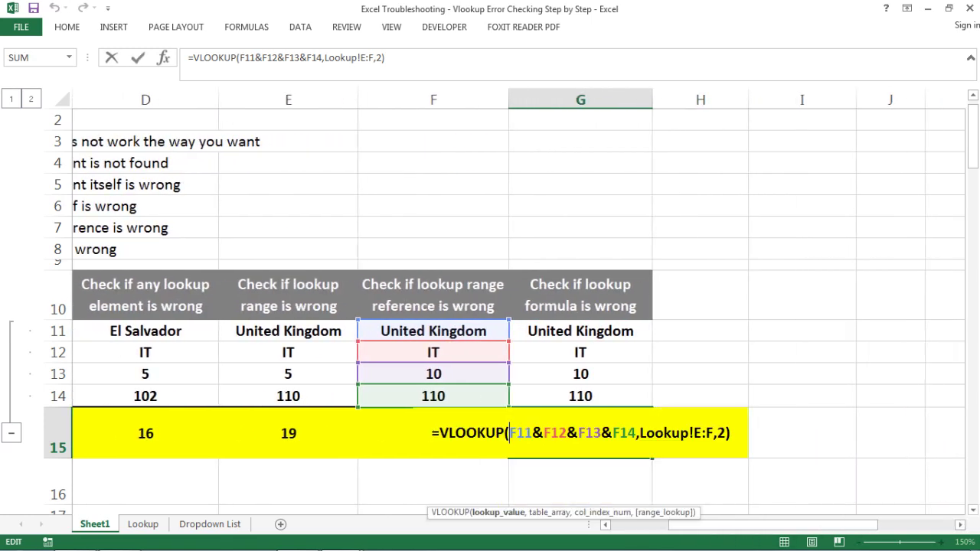
pyautogui.click(382, 58)
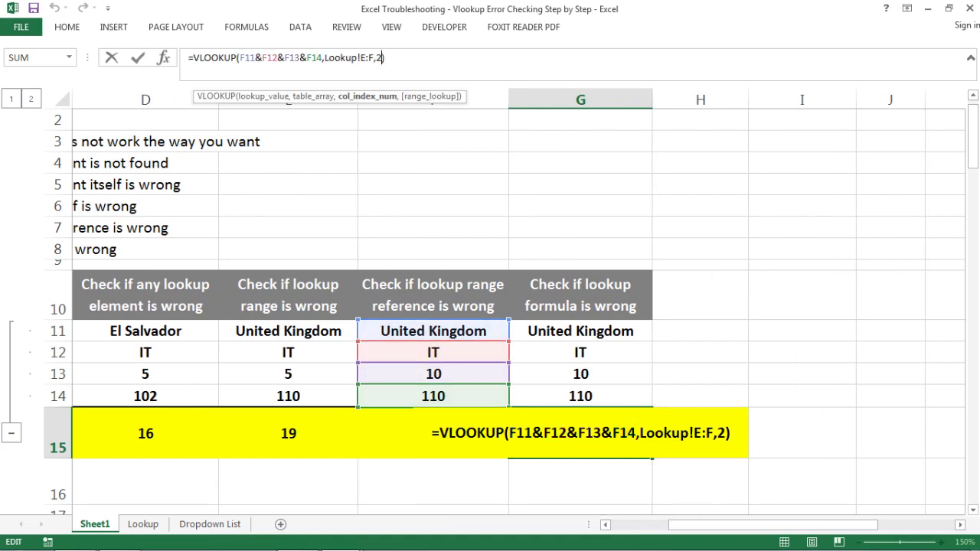
pyautogui.write(',')
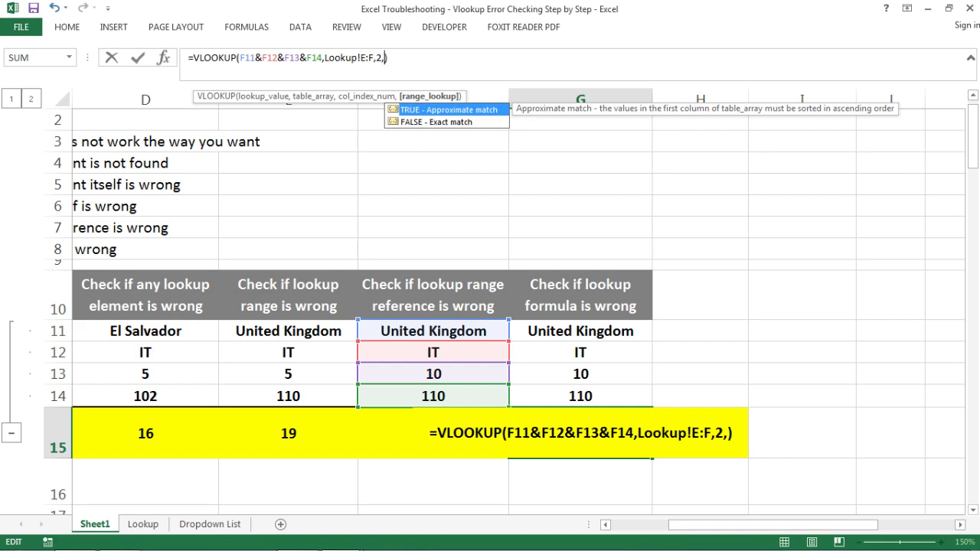
pyautogui.write('0')
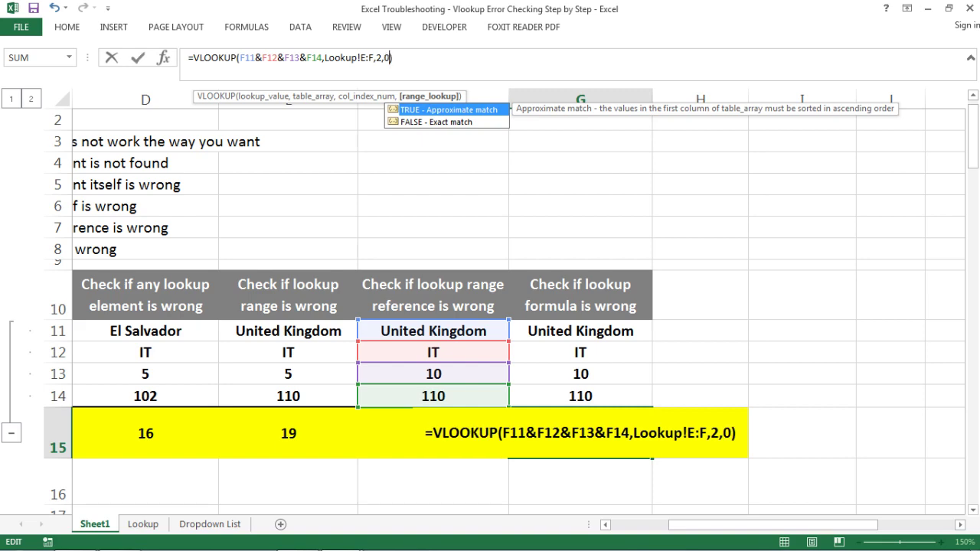
pyautogui.press('Return')
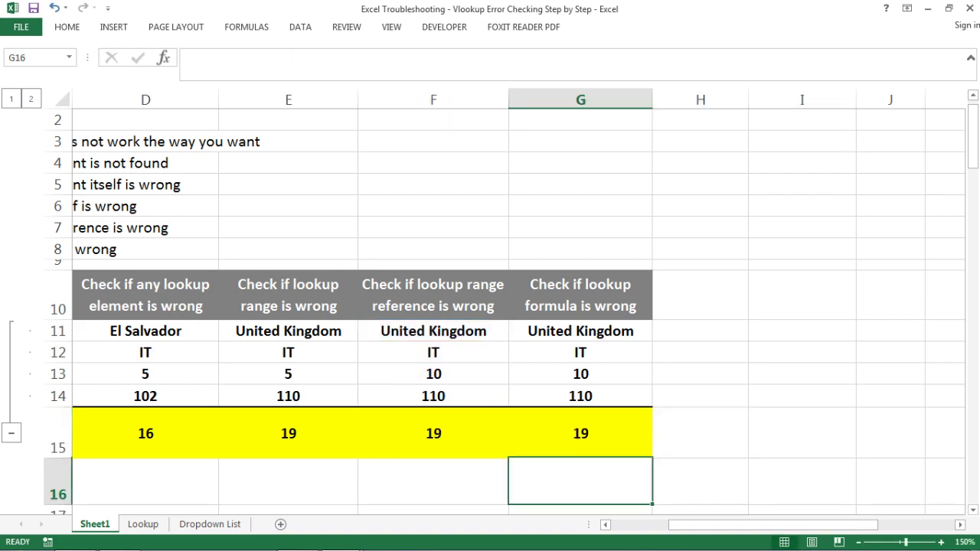
# Remove the range_lookup argument from G15's VLOOKUP formula, ending it after column index 2
pyautogui.press('Up')
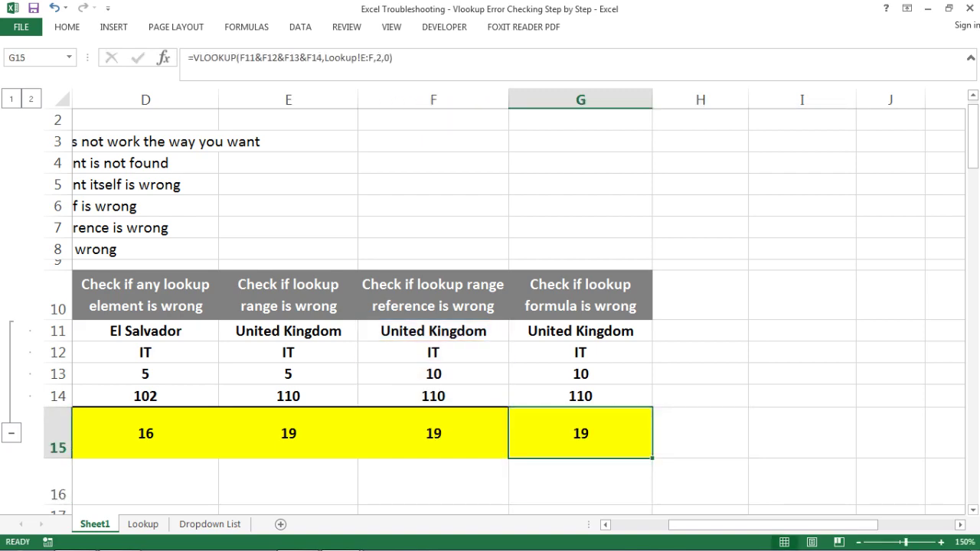
pyautogui.press('F2')
pyautogui.press('BackSpace')
pyautogui.press('BackSpace')
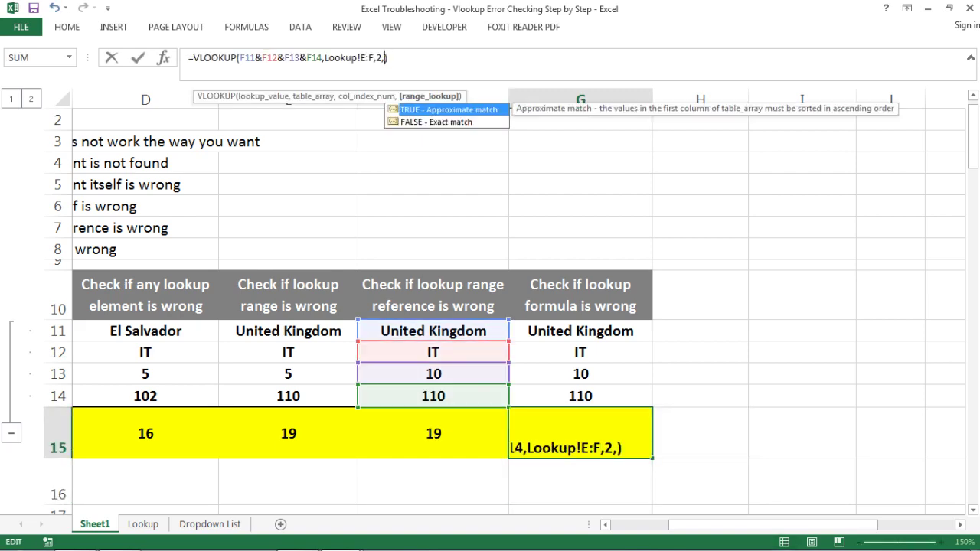
pyautogui.press('Return')
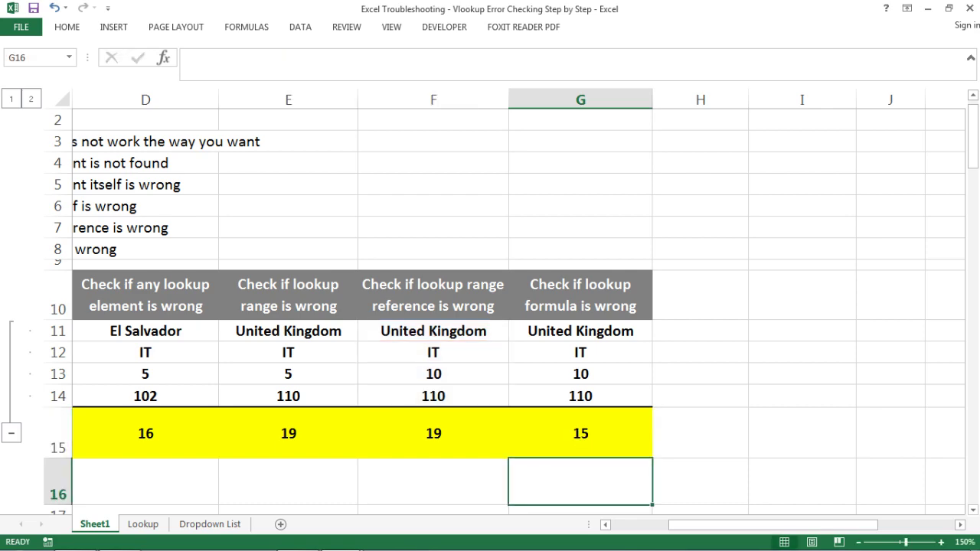
pyautogui.press('Up')
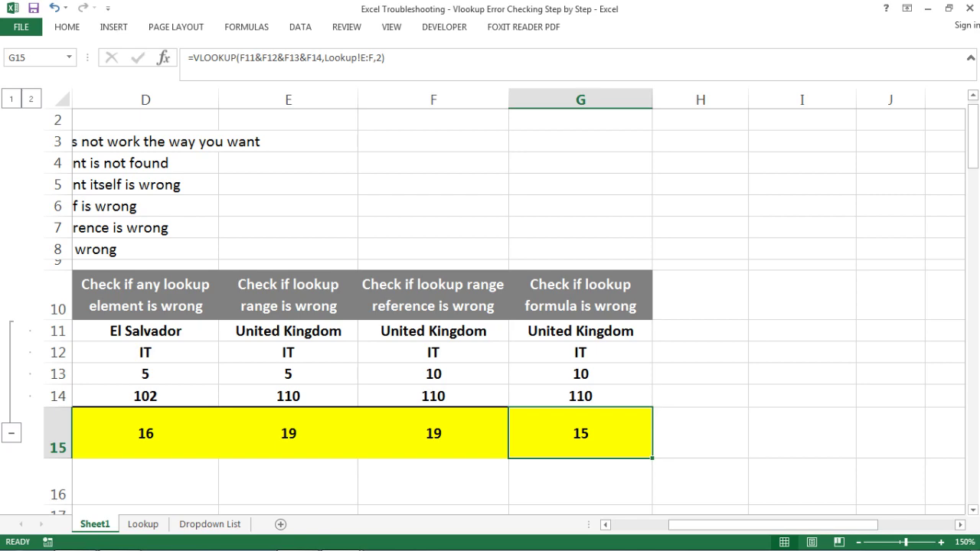
# Put the exact-match argument 0 back at the end of the VLOOKUP formula in G15
pyautogui.scroll(1, 490, 306)
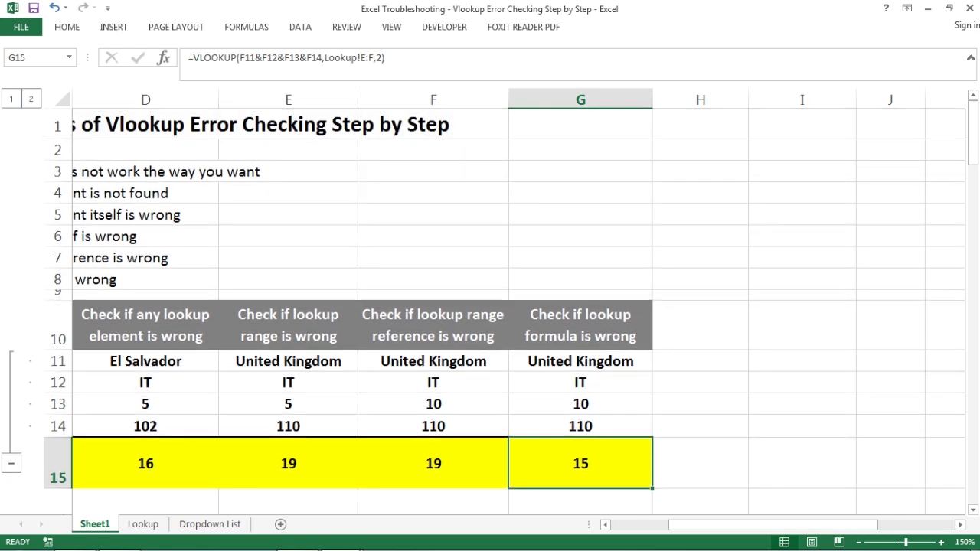
pyautogui.press('F2')
pyautogui.press('Left')
pyautogui.write(',0')
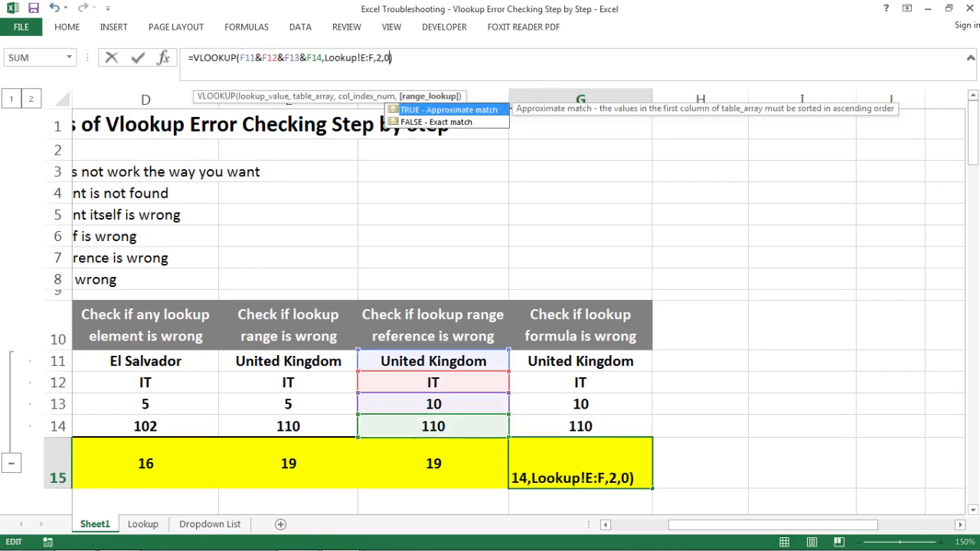
pyautogui.press('Return')
pyautogui.press('Up')
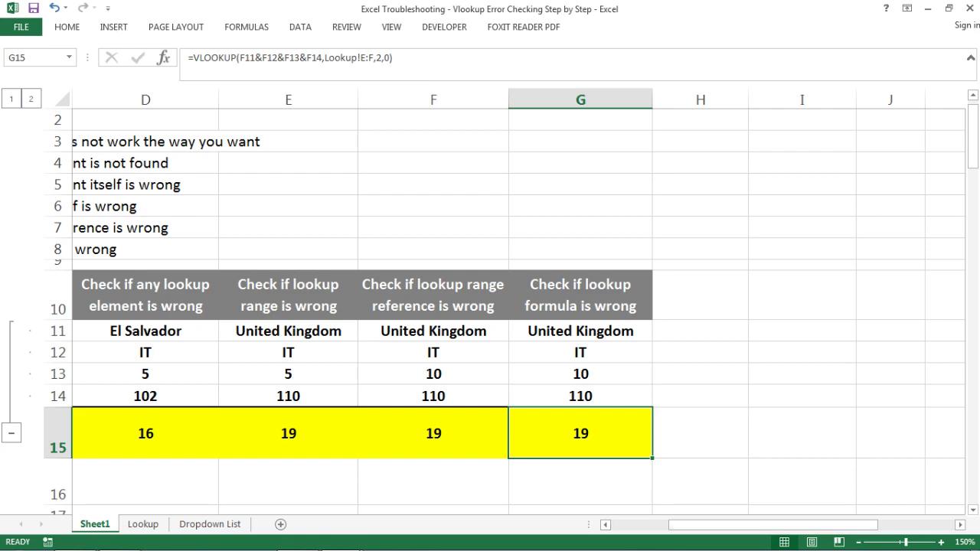
# Review the formula note and the troubleshooting checklist in rows 2 to 8 of Sheet1
pyautogui.click(605, 525)
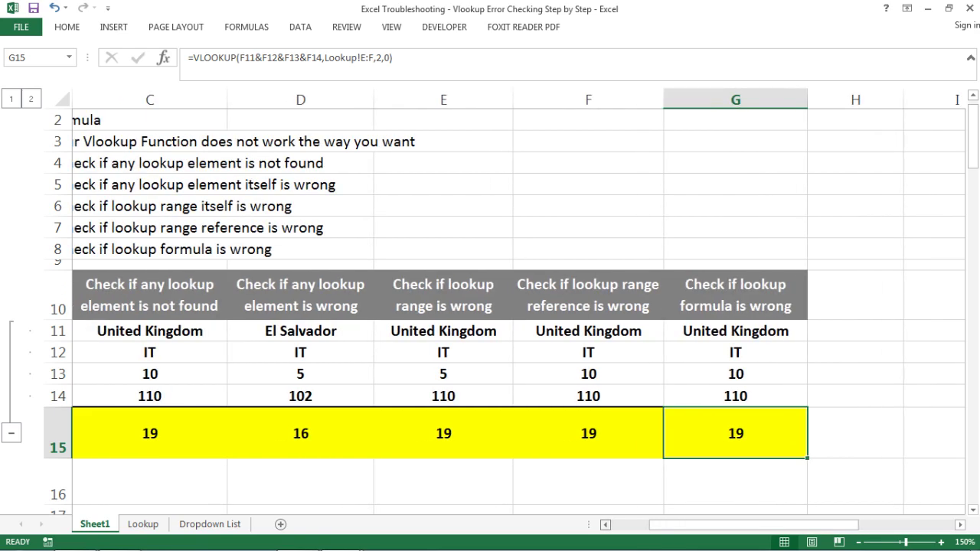
pyautogui.click(606, 525)
pyautogui.click(605, 525)
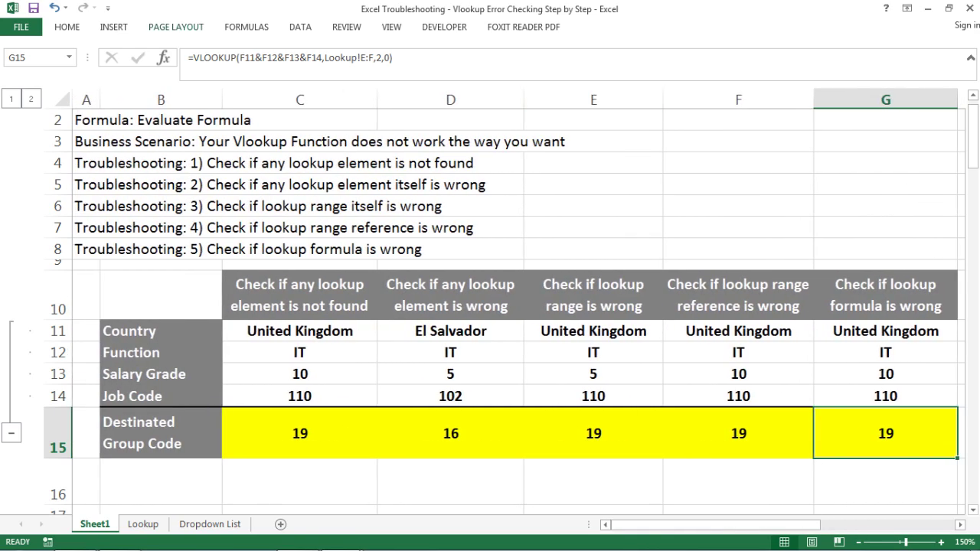
pyautogui.click(86, 163)
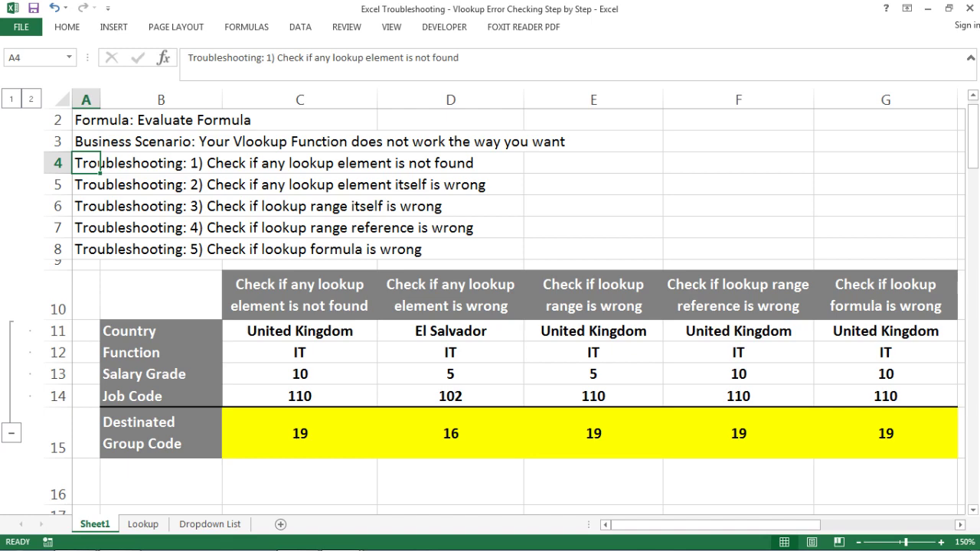
pyautogui.click(86, 120)
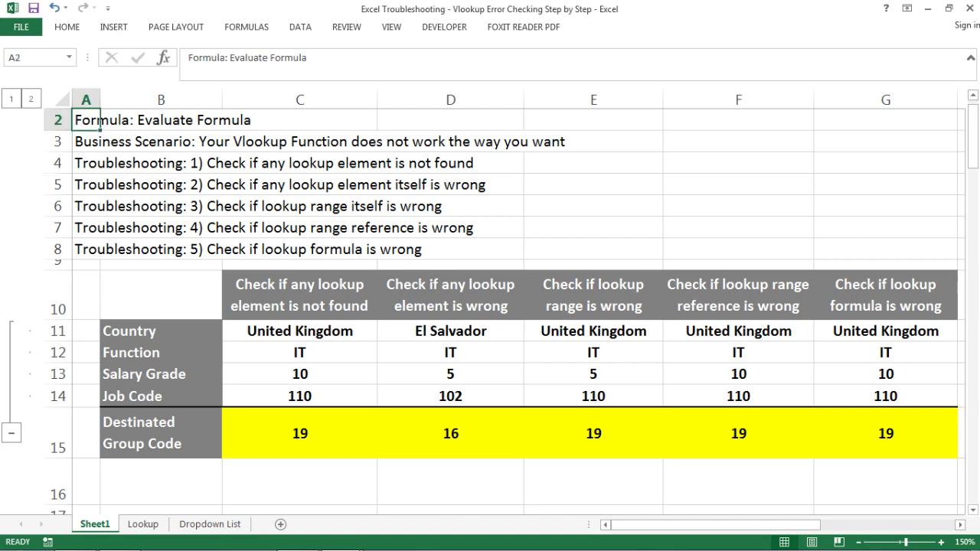